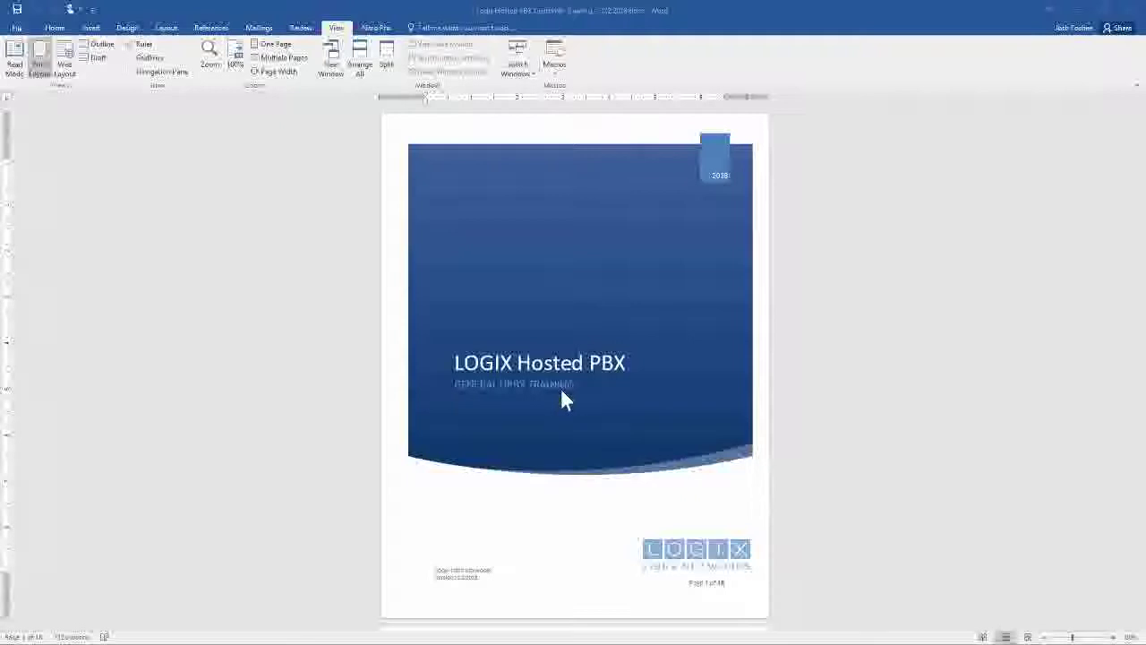
# Scroll the Hosted PBX training document to its Table of Contents, then switch to the logix.com browser window.
pyautogui.scroll(-5, 534, 331)
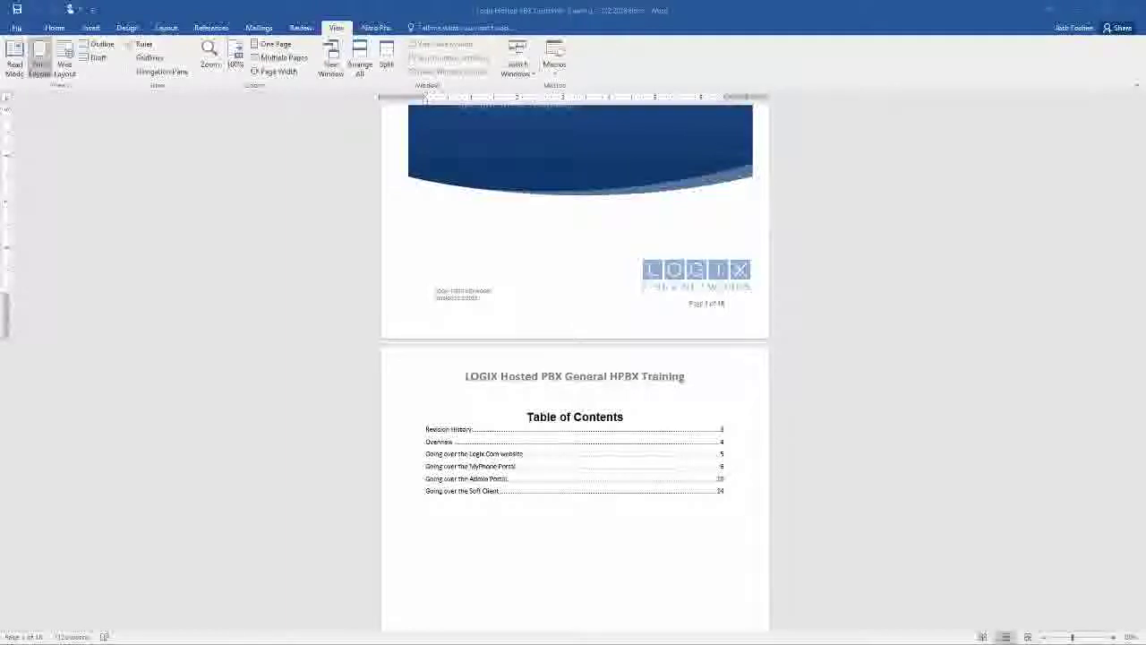
pyautogui.hotkey('alt', 'Tab')
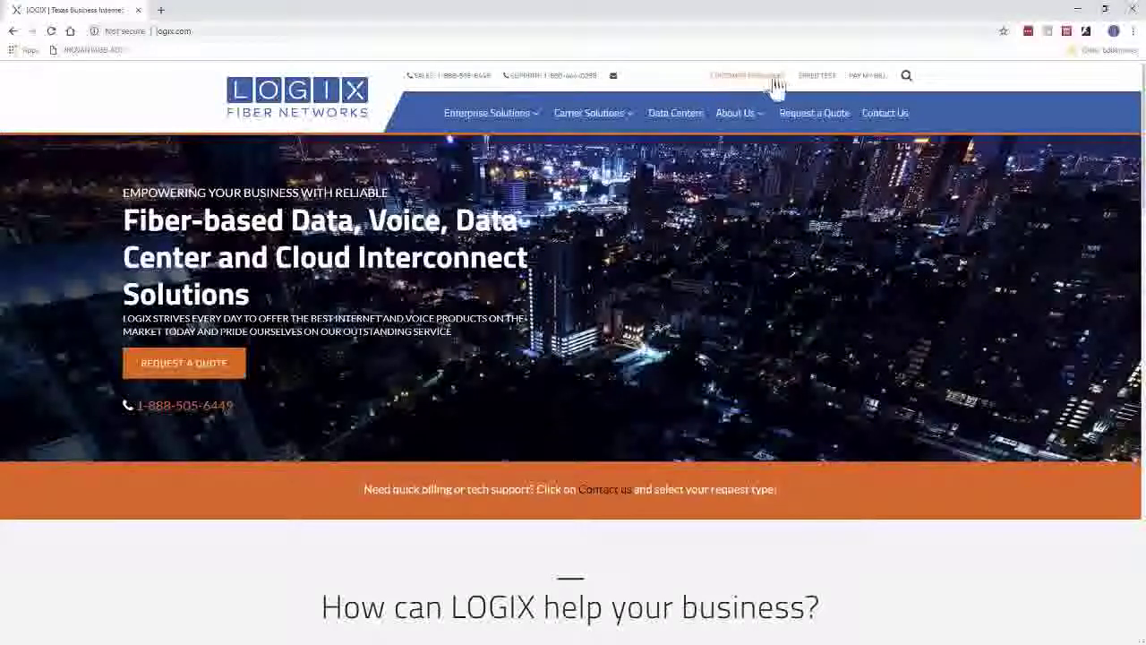
# Go to Customer Resources and highlight the LOGIX HPBX MyPhone Portal heading.
pyautogui.click(739, 79)
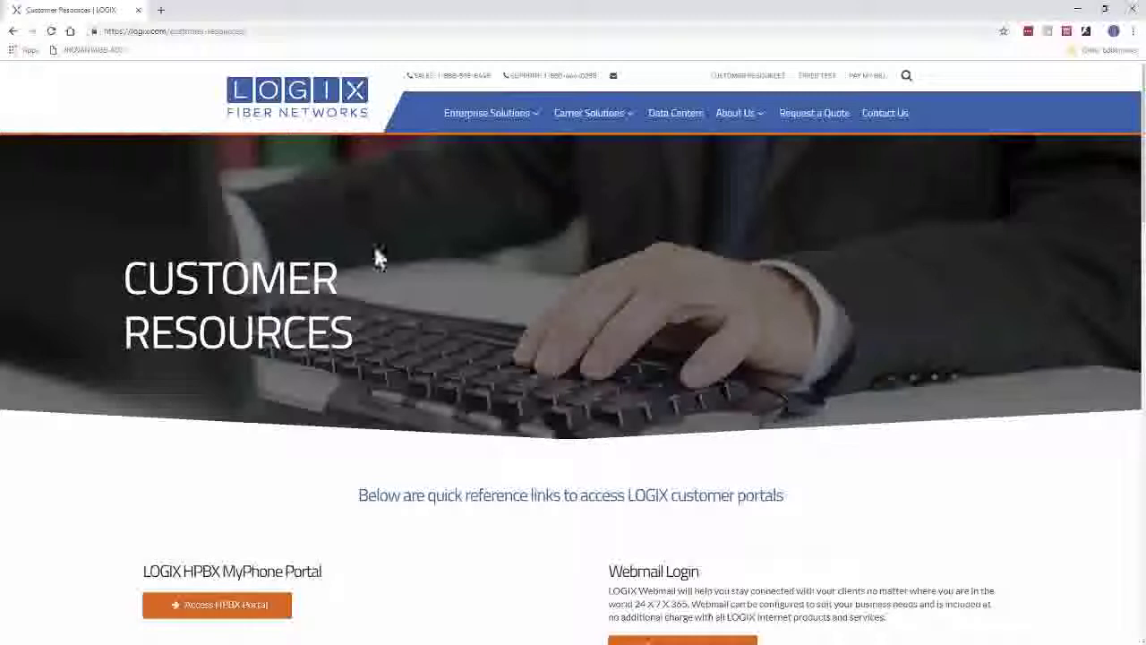
pyautogui.scroll(-3, 397, 269)
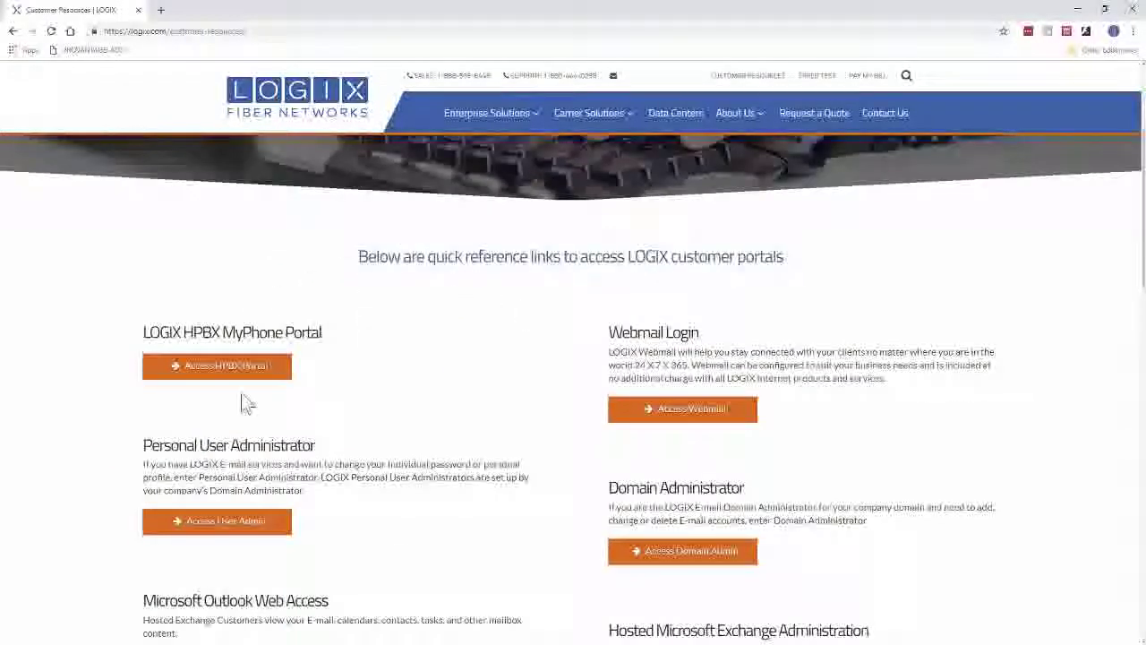
pyautogui.moveTo(141, 339); pyautogui.dragTo(328, 343)
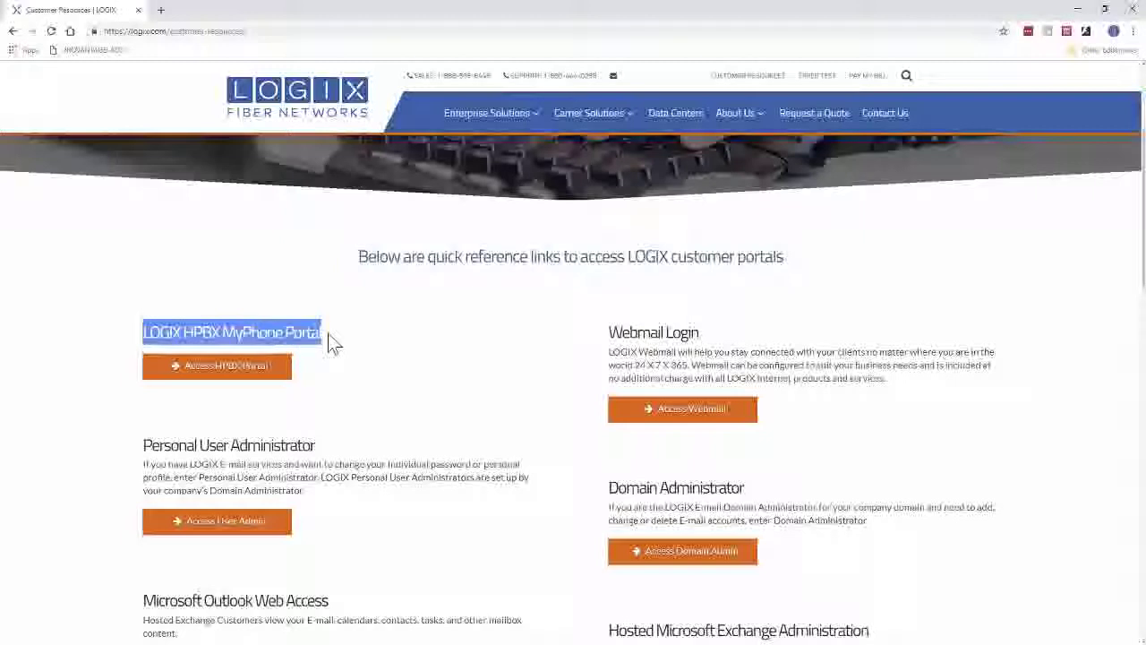
# Scroll down to the Hosted PBX Guides section and open the Quick Start Guide.
pyautogui.scroll(-1, 475, 368)
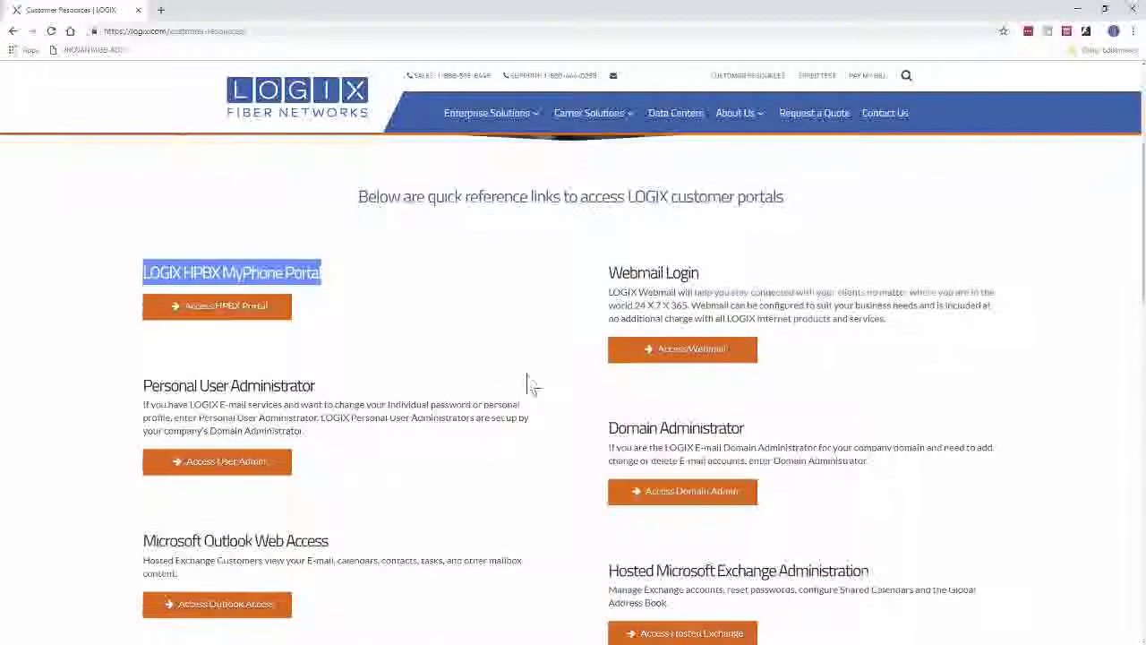
pyautogui.scroll(-3, 583, 451)
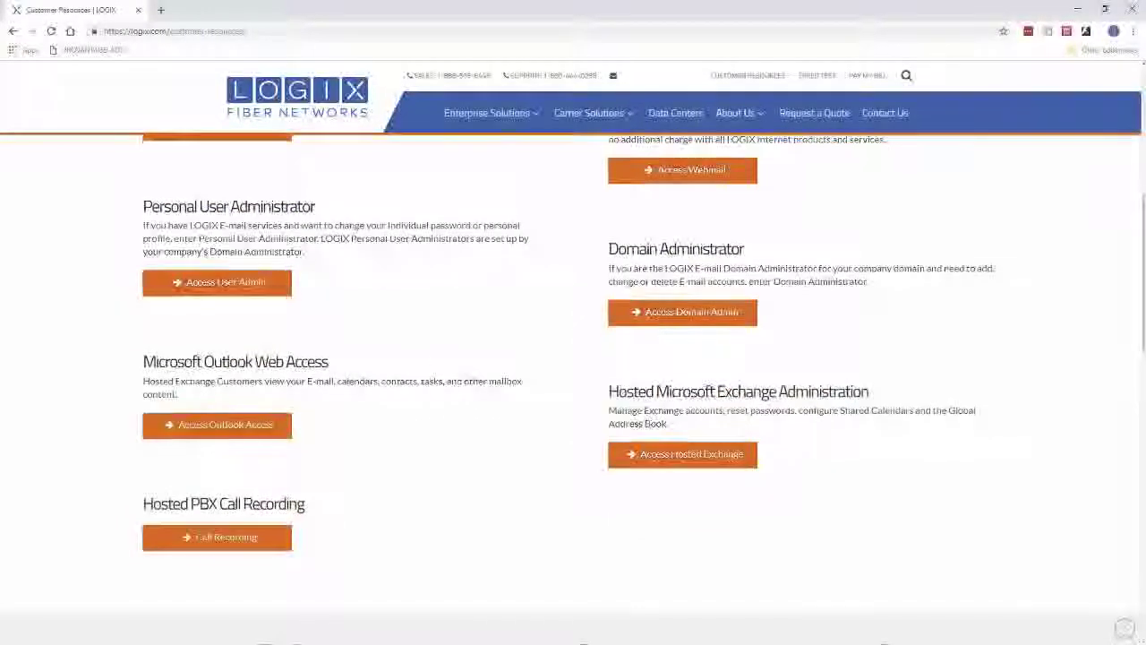
pyautogui.scroll(1, 461, 506)
pyautogui.scroll(-3, 466, 501)
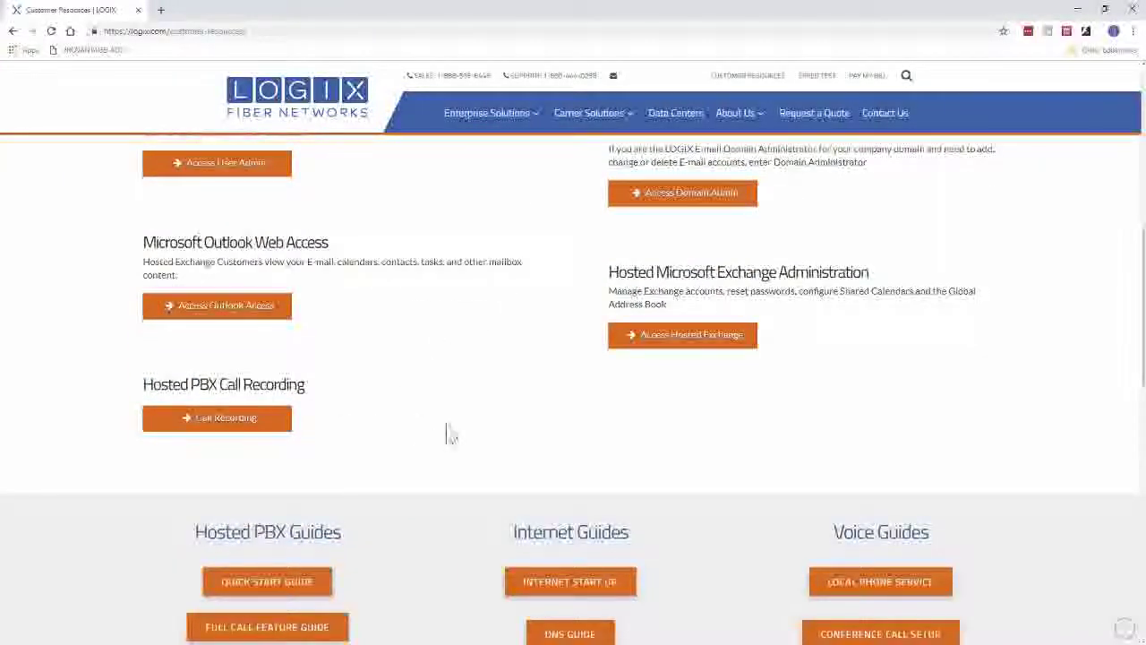
pyautogui.scroll(-2, 475, 437)
pyautogui.scroll(-2, 466, 437)
pyautogui.moveTo(195, 293); pyautogui.dragTo(342, 293)
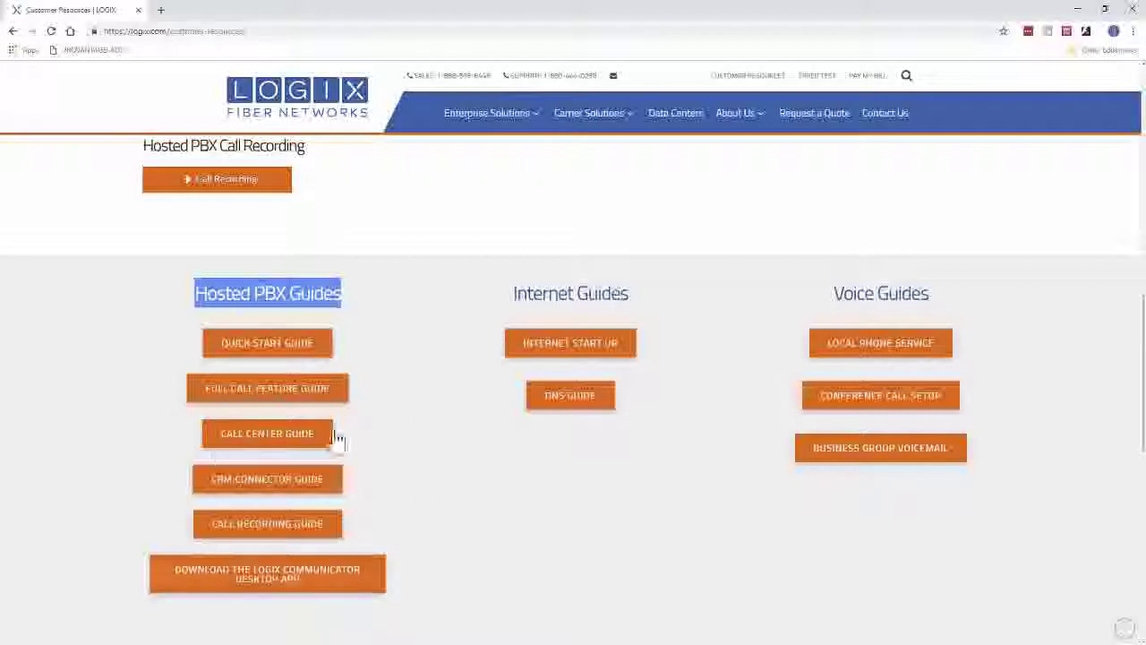
pyautogui.click(279, 353)
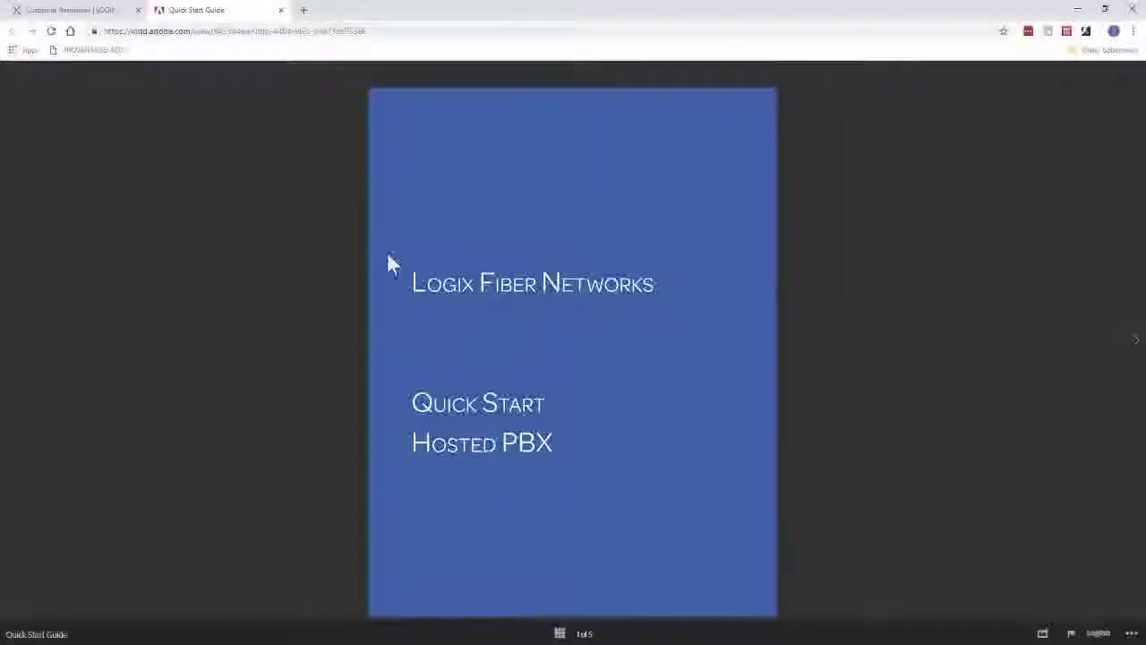
# Page through the guide's MyPhone Portal, Basic Features and Communicator Apps pages to Star Codes.
pyautogui.click(1135, 349)
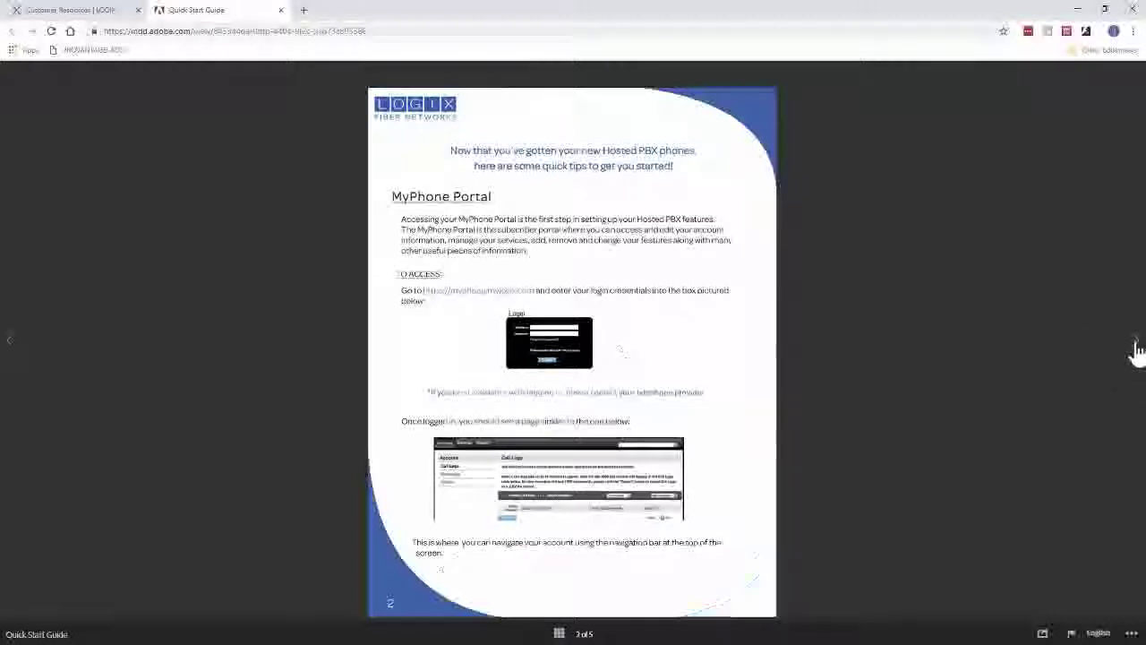
pyautogui.click(1136, 346)
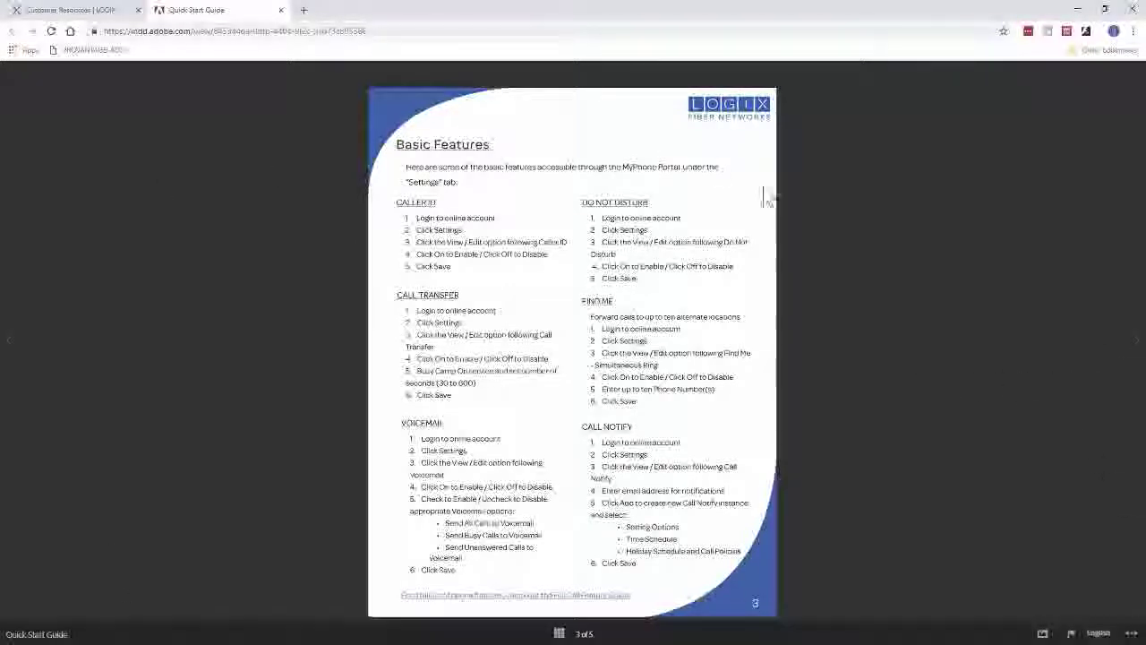
pyautogui.click(1136, 345)
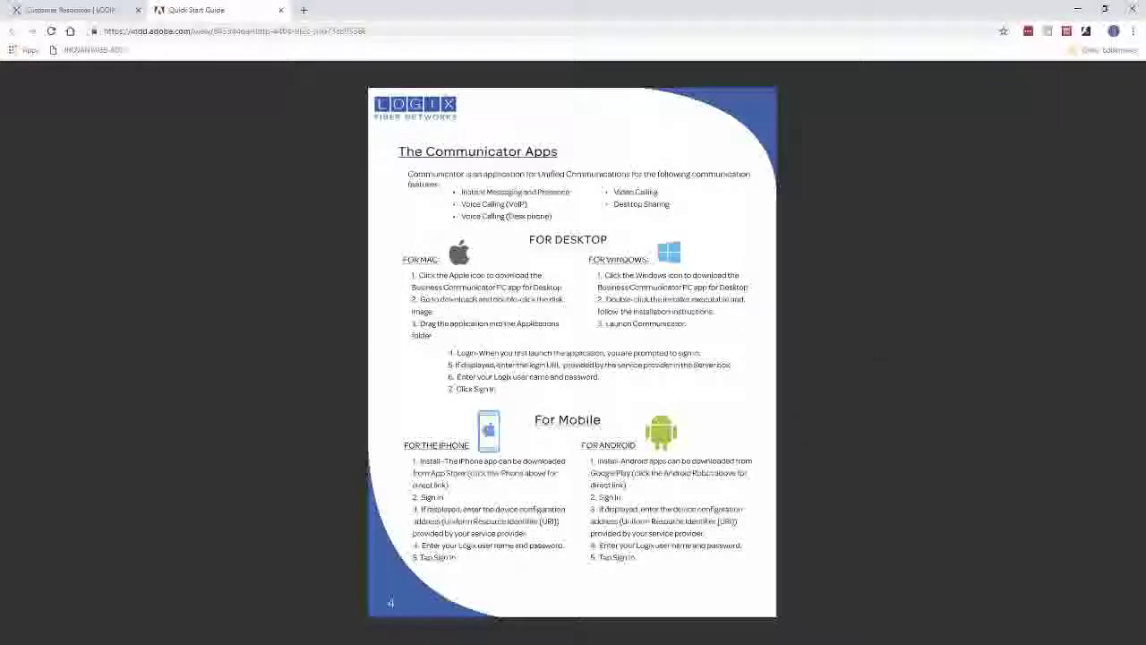
pyautogui.moveTo(561, 350)
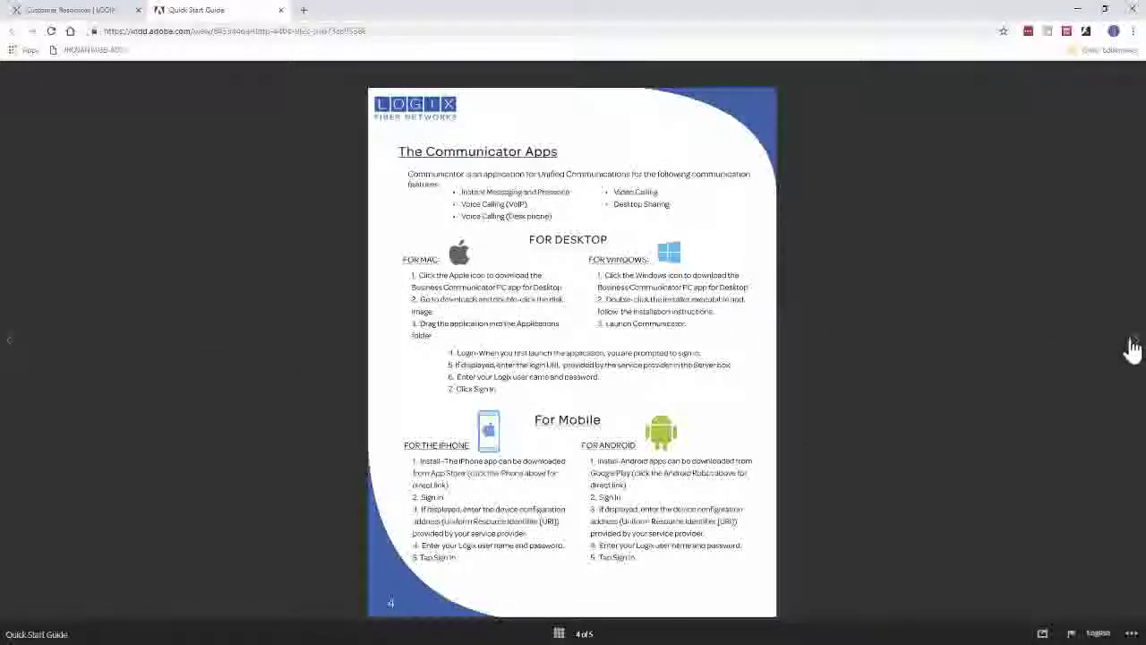
pyautogui.click(1133, 349)
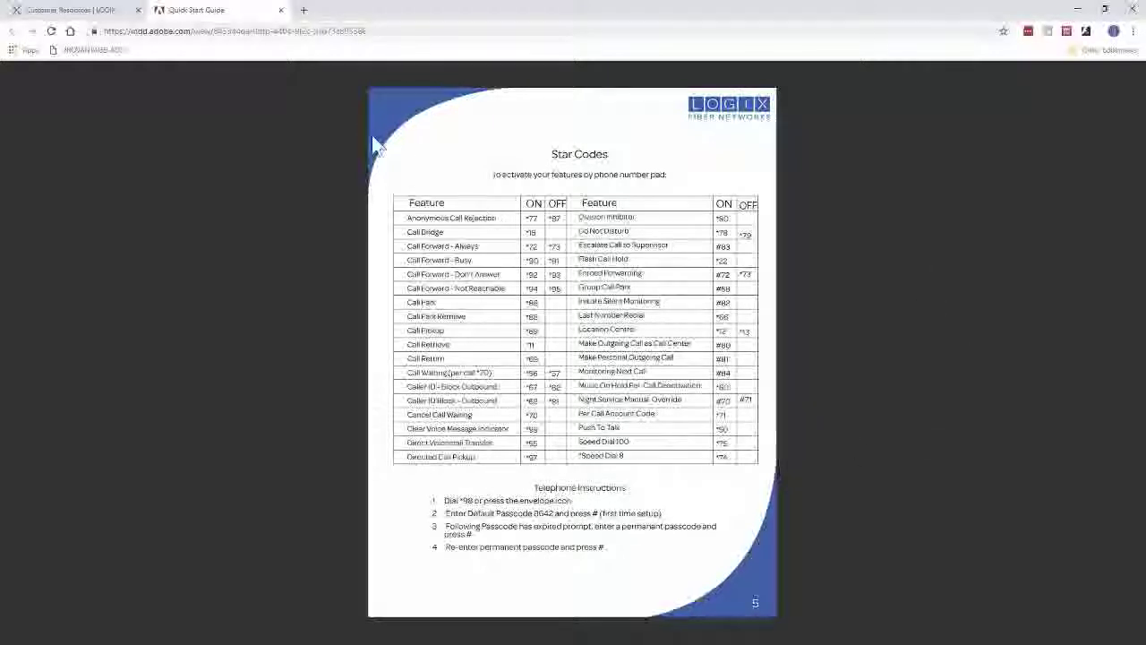
# Close the Quick Start Guide tab, return to the MyPhone Portal section, and choose Access HPBX Portal.
pyautogui.click(280, 11)
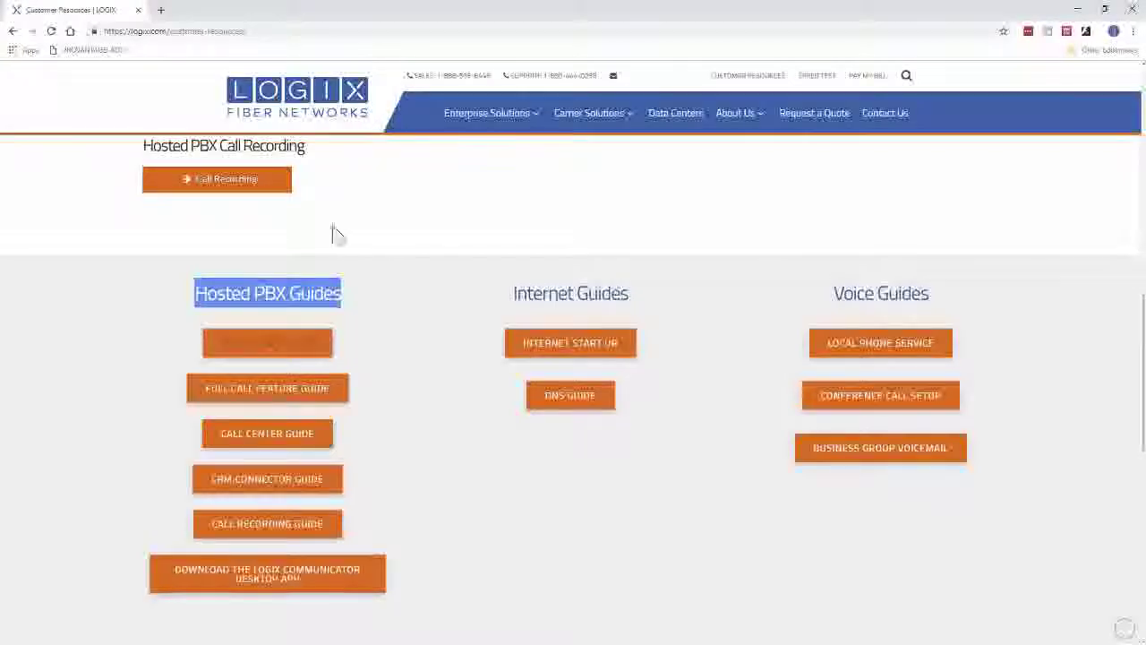
pyautogui.scroll(-1, 451, 479)
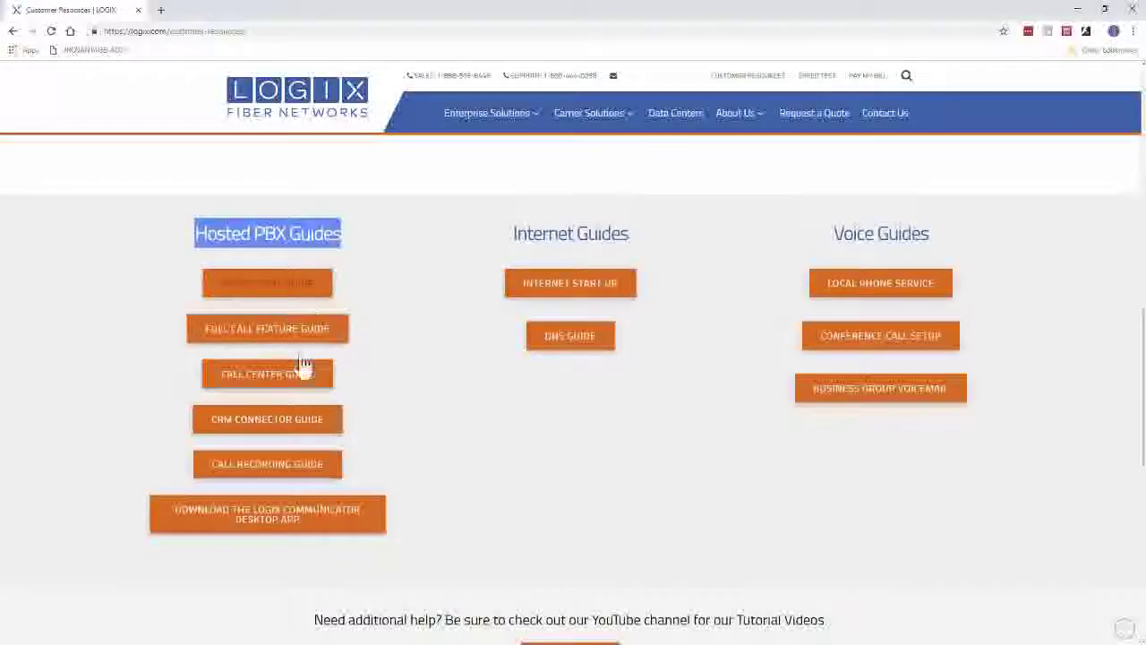
pyautogui.scroll(-2, 286, 457)
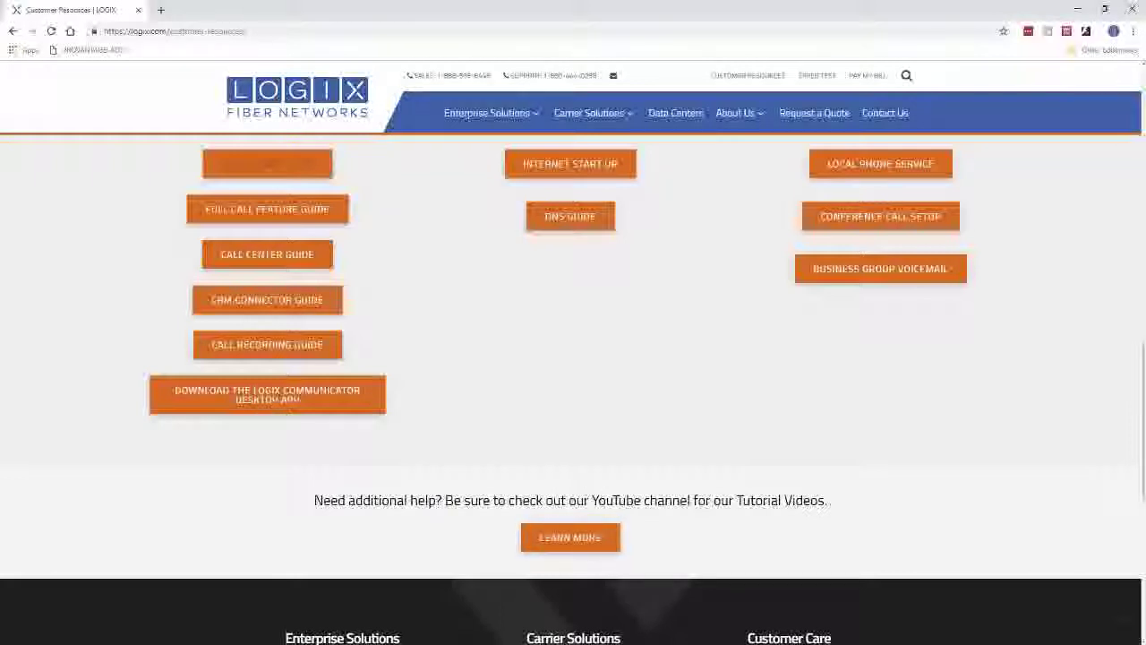
pyautogui.scroll(1, 560, 529)
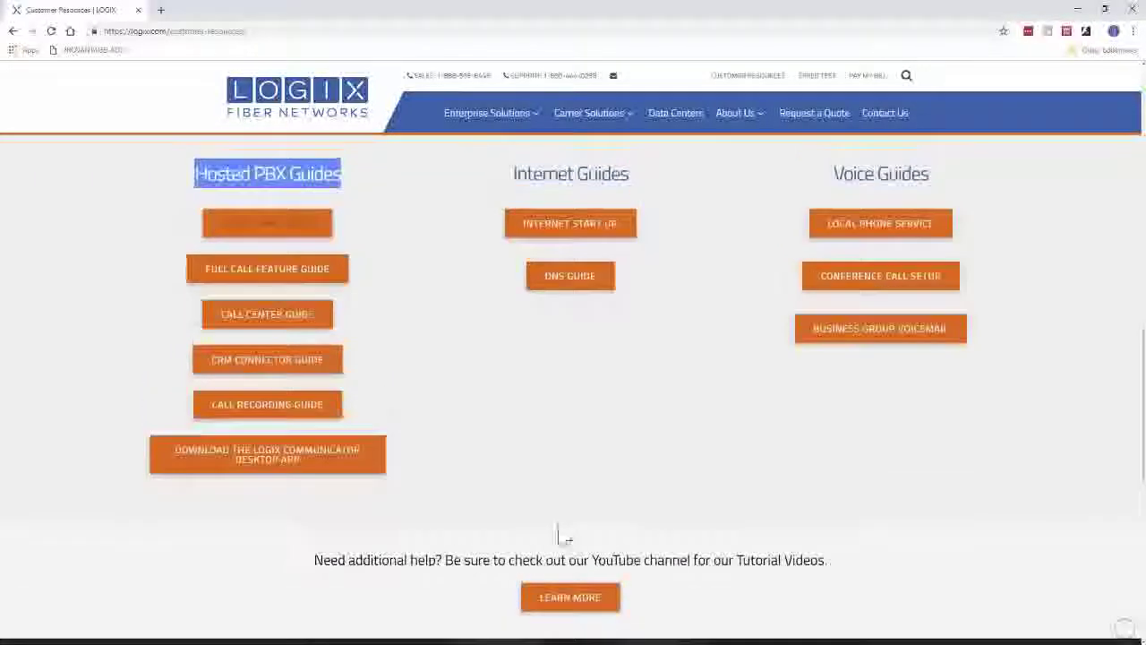
pyautogui.scroll(2, 497, 508)
pyautogui.scroll(-3, 502, 511)
pyautogui.scroll(10, 468, 483)
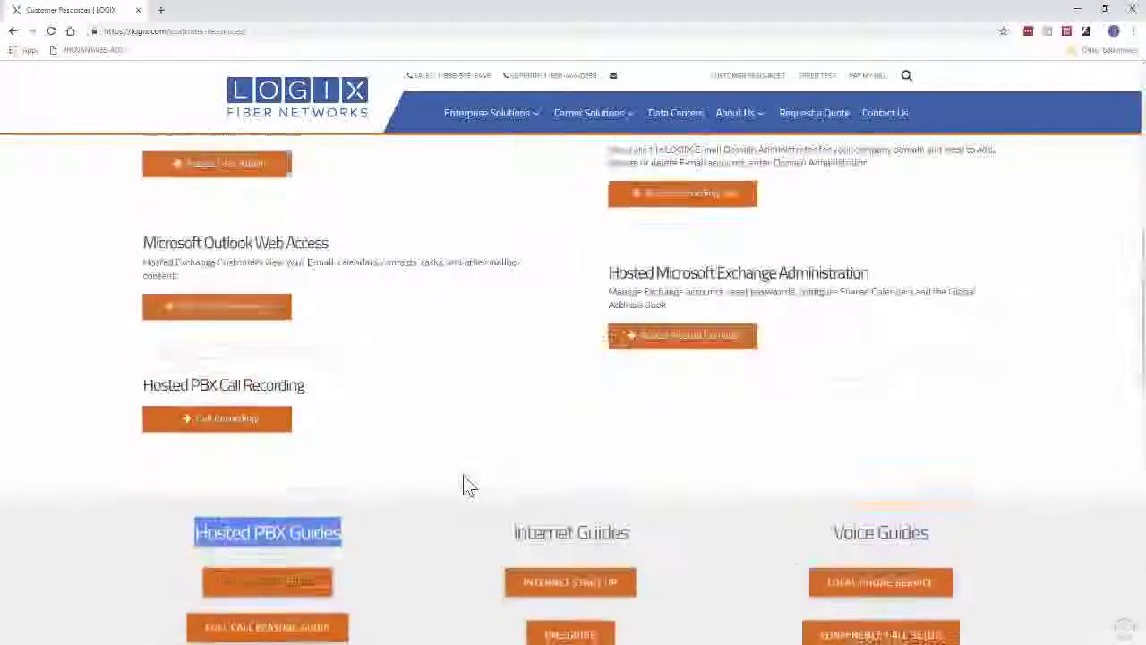
pyautogui.scroll(1, 468, 483)
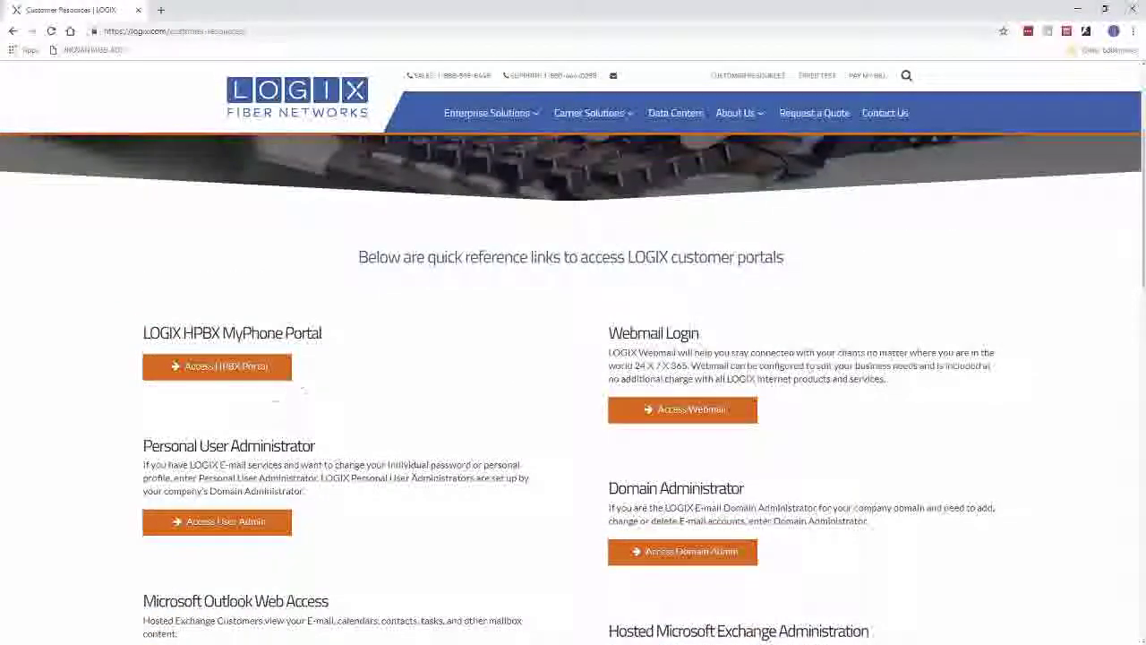
pyautogui.moveTo(223, 333); pyautogui.dragTo(322, 334)
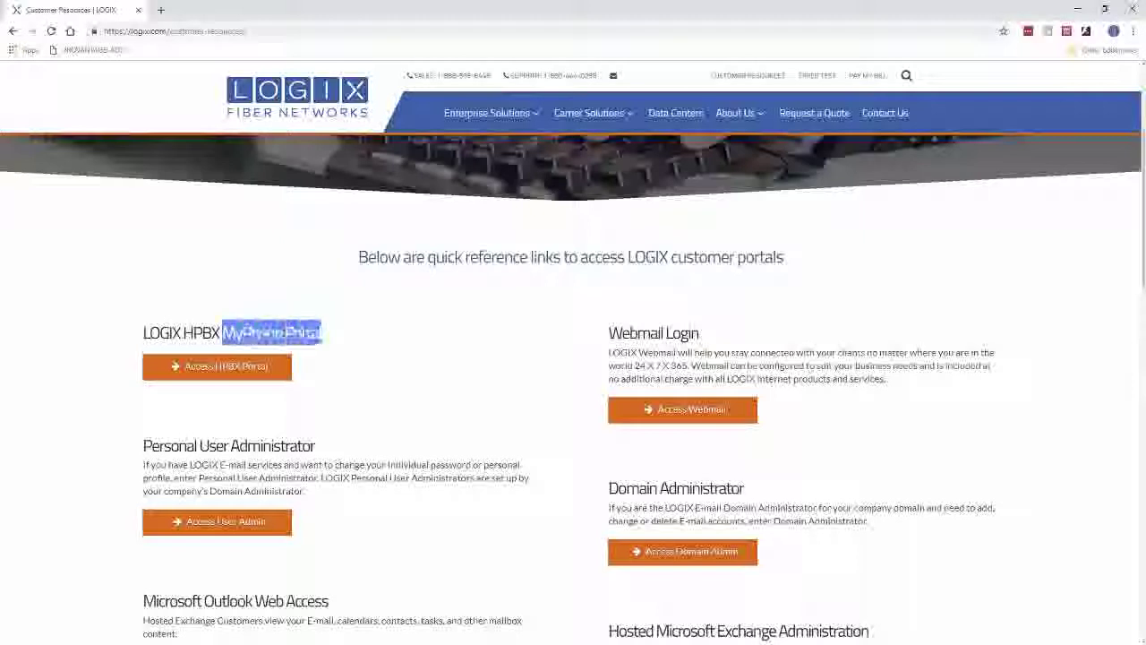
pyautogui.click(200, 373)
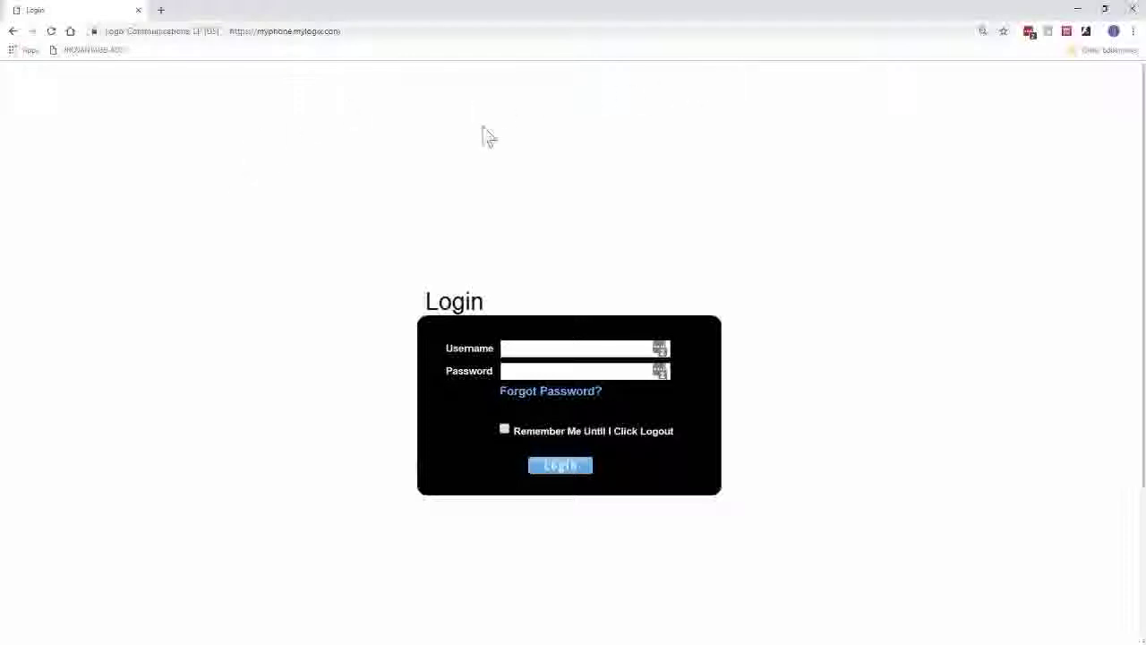
# Paste the account username, type the account password, and log in to MyPhone Portal.
pyautogui.moveTo(258, 31); pyautogui.dragTo(341, 31)
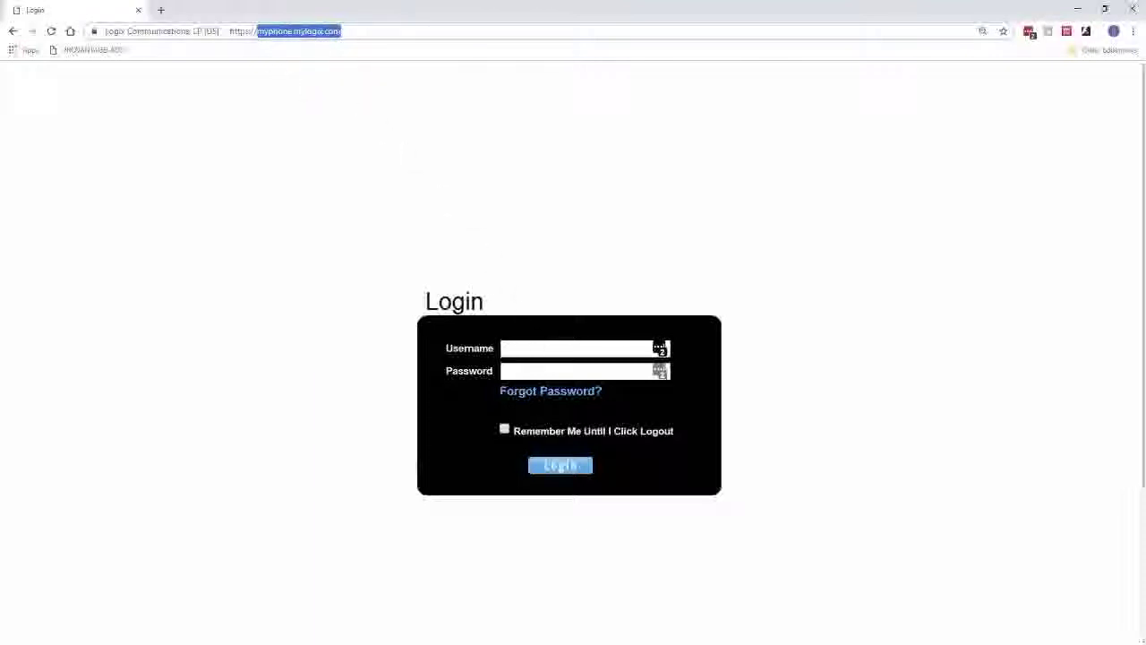
pyautogui.press('Tab')
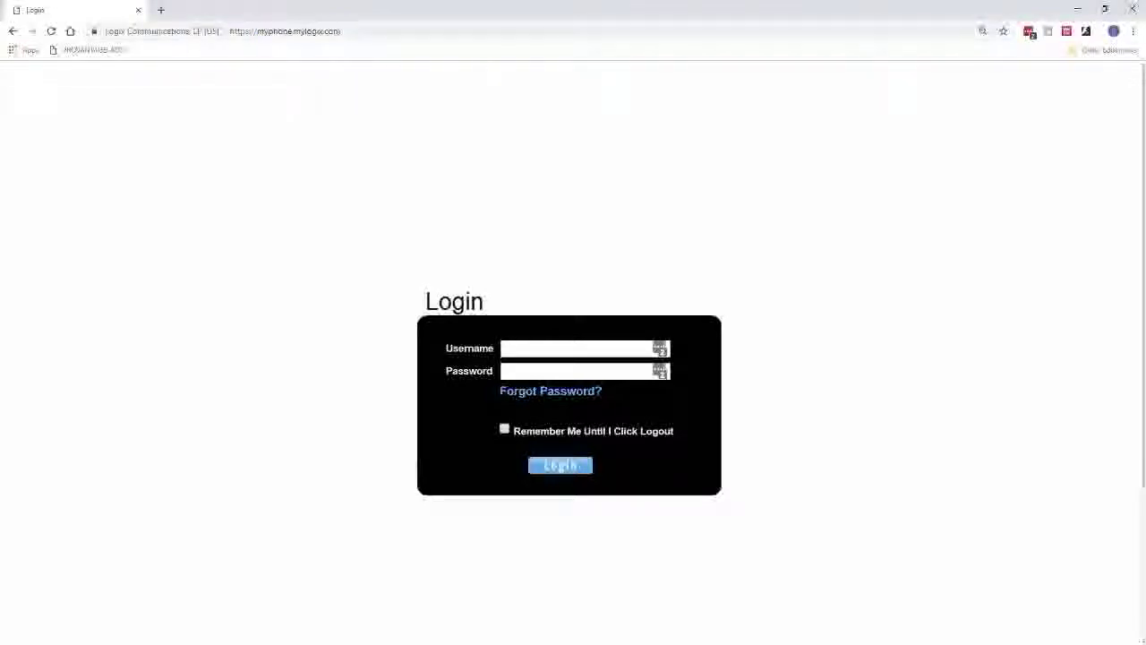
pyautogui.hotkey('ctrl', 'v')
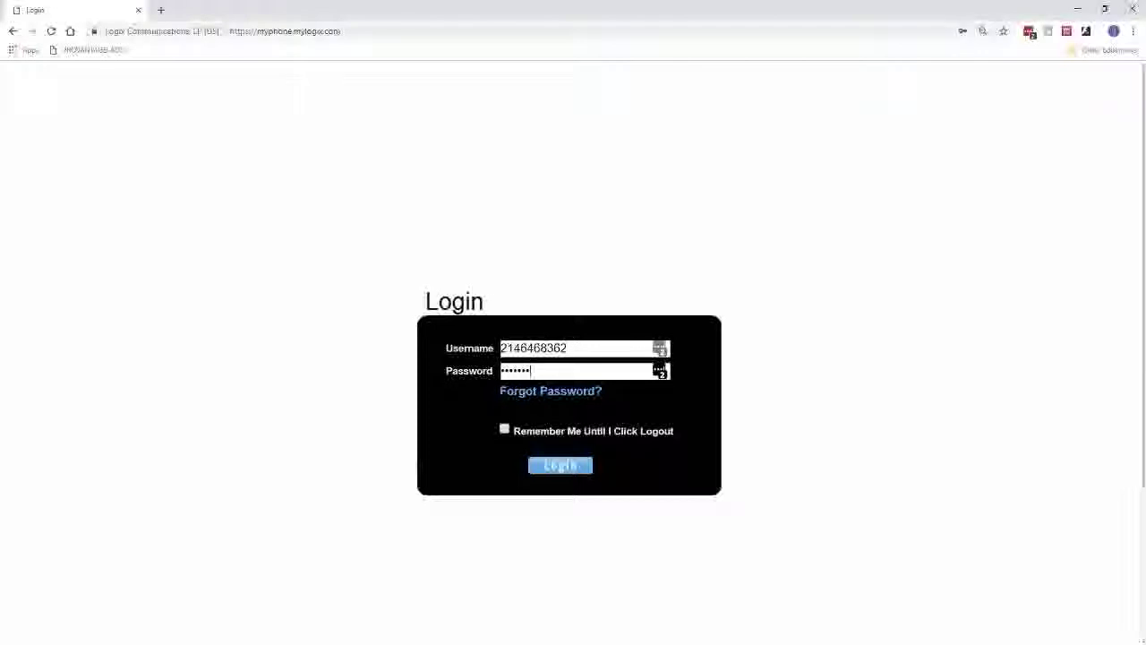
pyautogui.write('••')
pyautogui.click(568, 474)
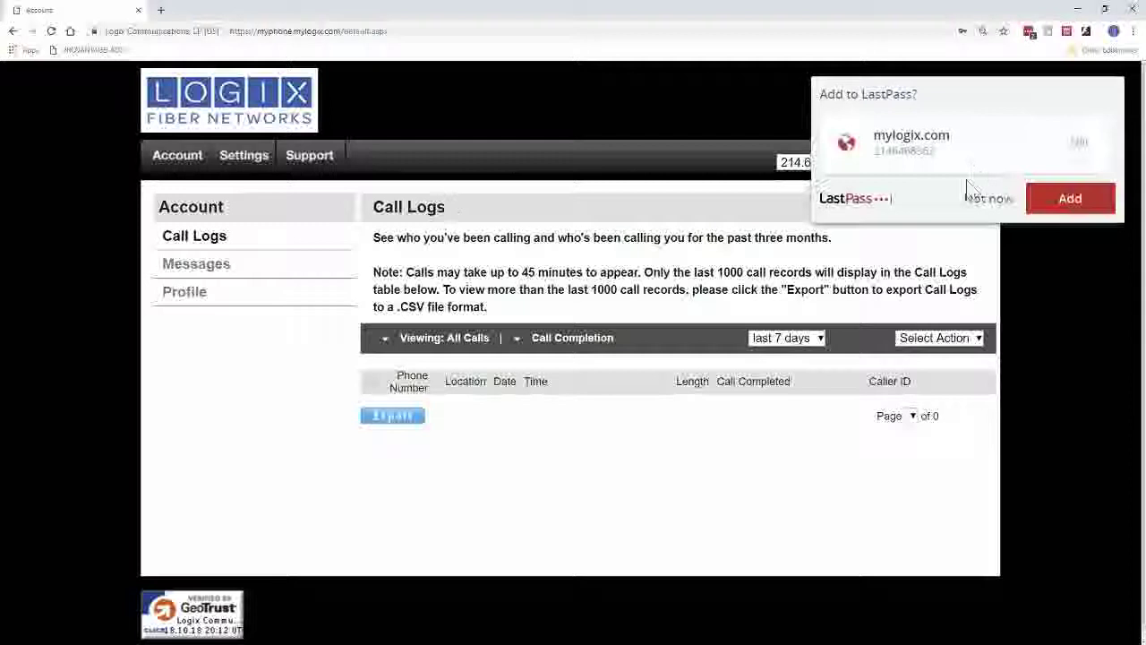
# Dismiss the save-login prompt, keep Call Logs at last 7 days, then open Messages.
pyautogui.click(983, 196)
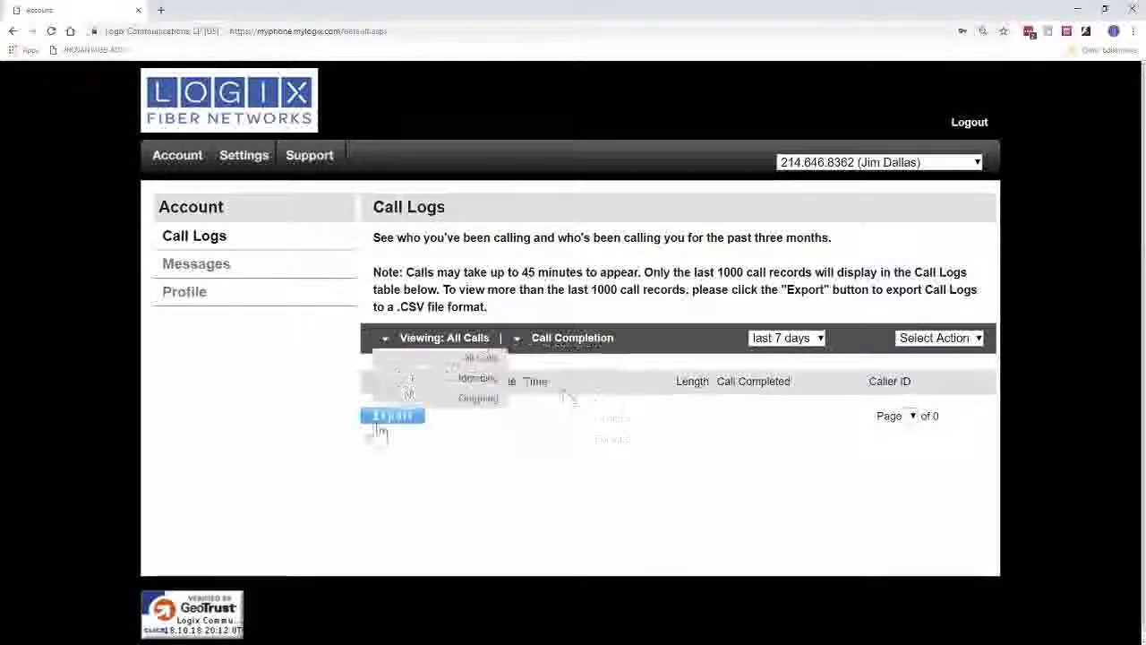
pyautogui.click(804, 340)
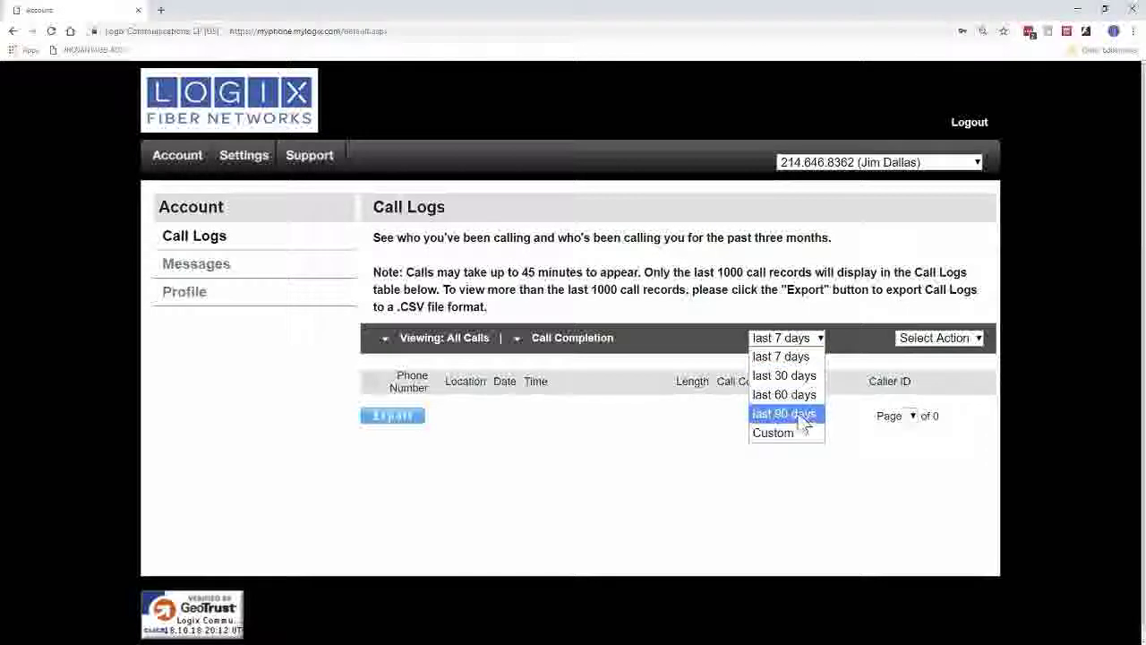
pyautogui.click(717, 290)
pyautogui.doubleClick(730, 272)
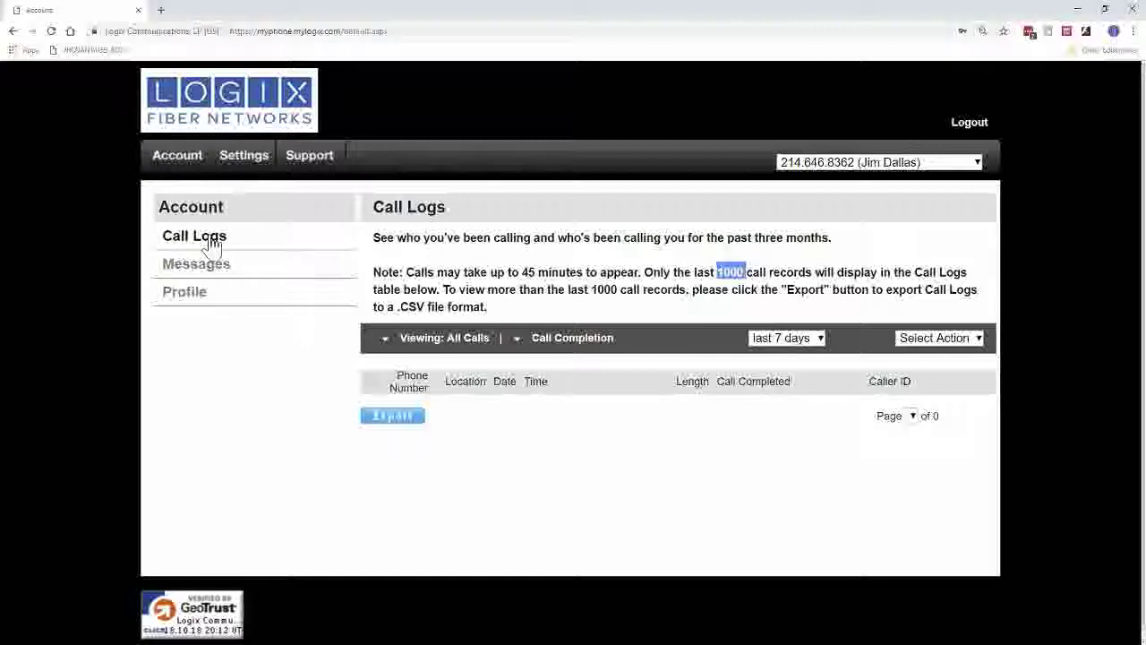
pyautogui.click(204, 273)
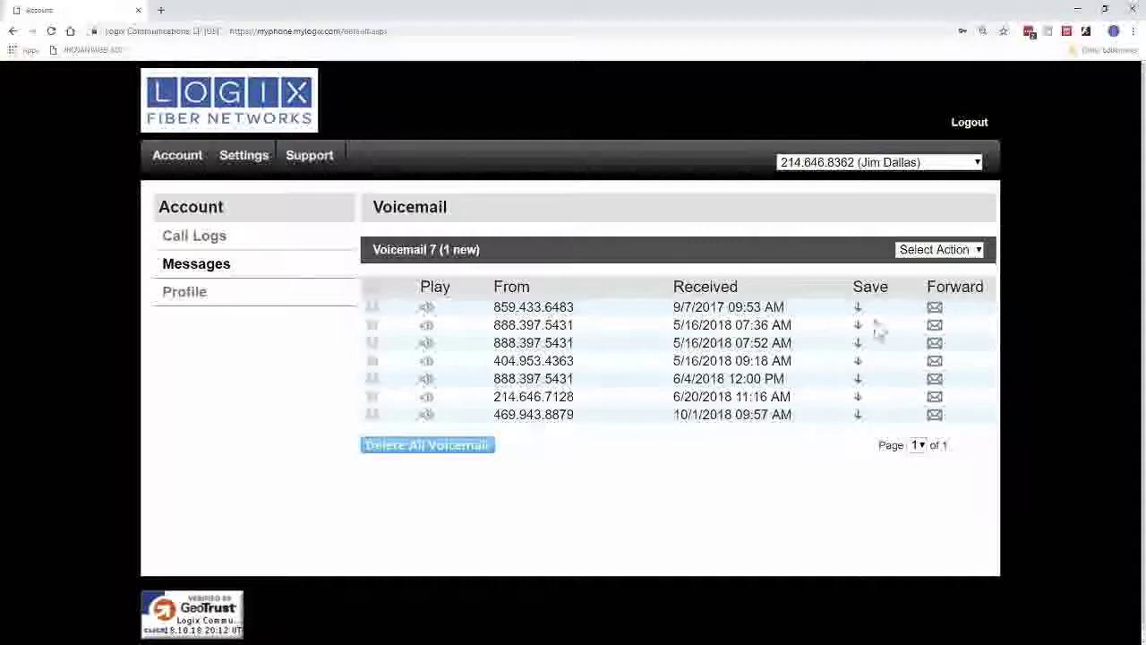
# Open Profile and scroll down to the account password requirements, then back up.
pyautogui.click(184, 299)
pyautogui.scroll(-1, 494, 376)
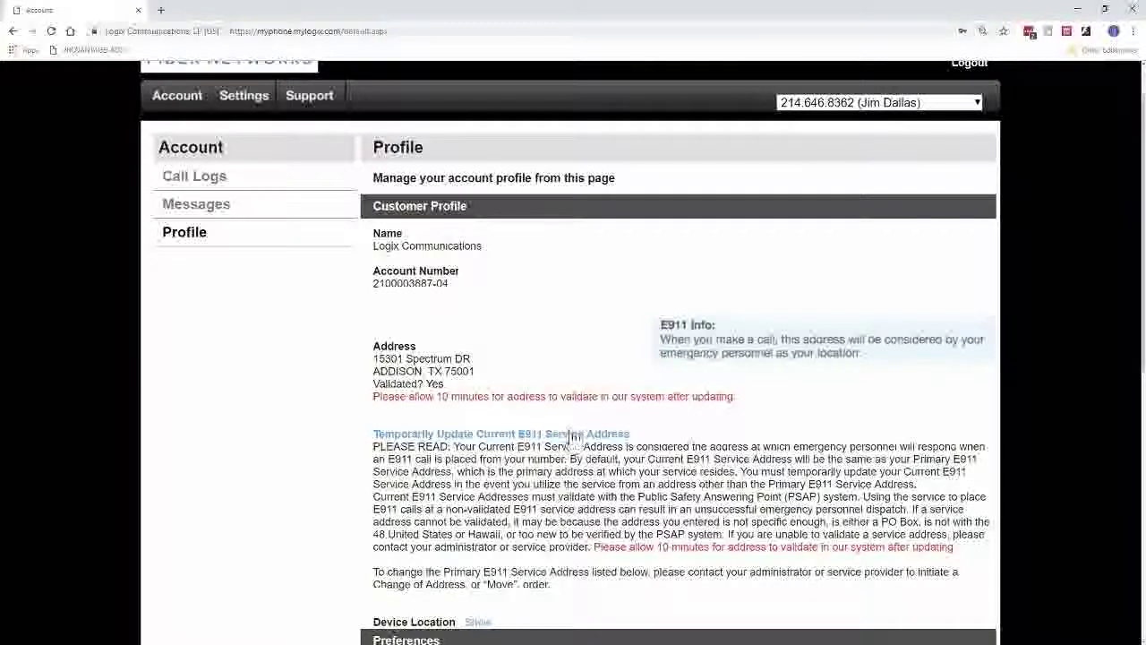
pyautogui.scroll(-4, 468, 421)
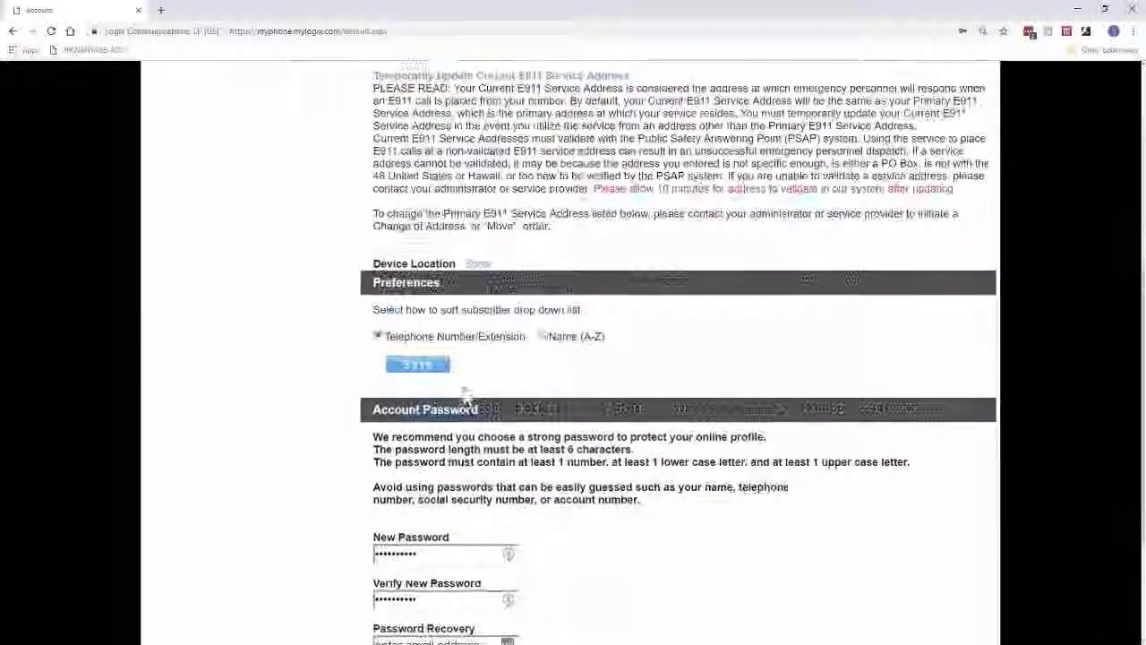
pyautogui.scroll(-2, 466, 394)
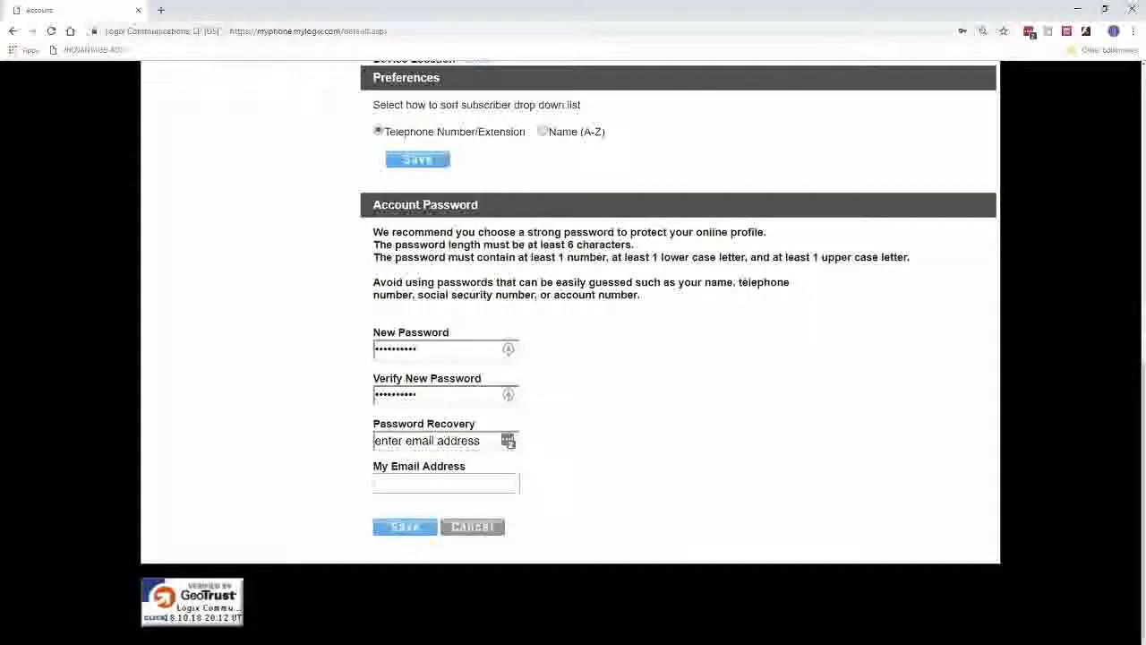
pyautogui.moveTo(567, 244); pyautogui.dragTo(852, 257)
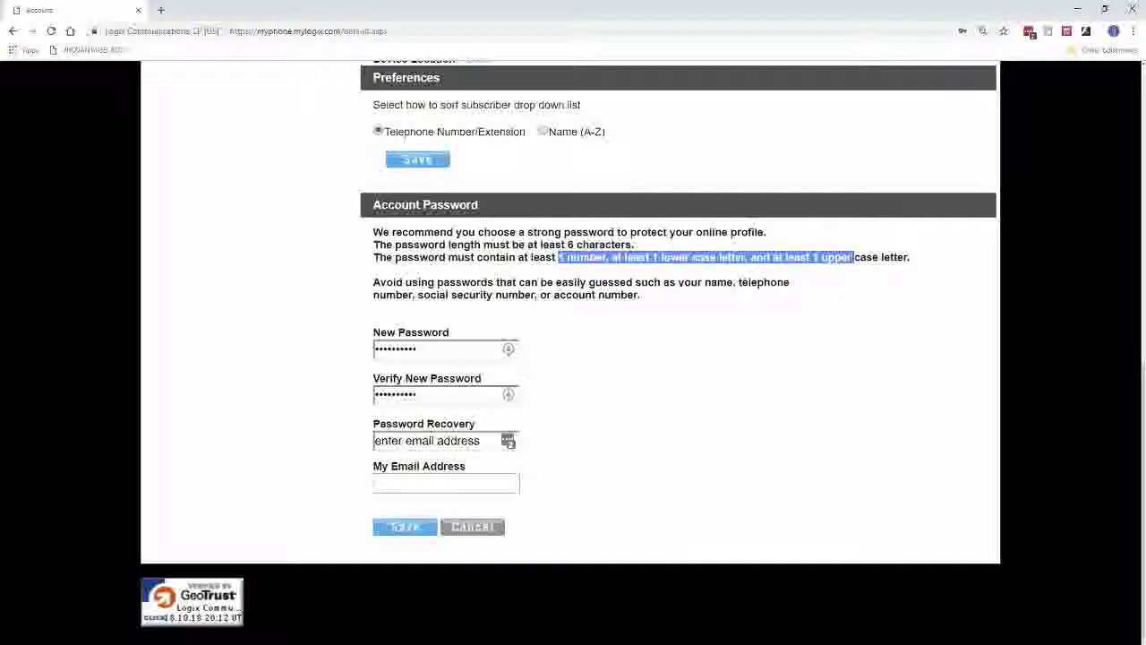
pyautogui.scroll(10, 614, 415)
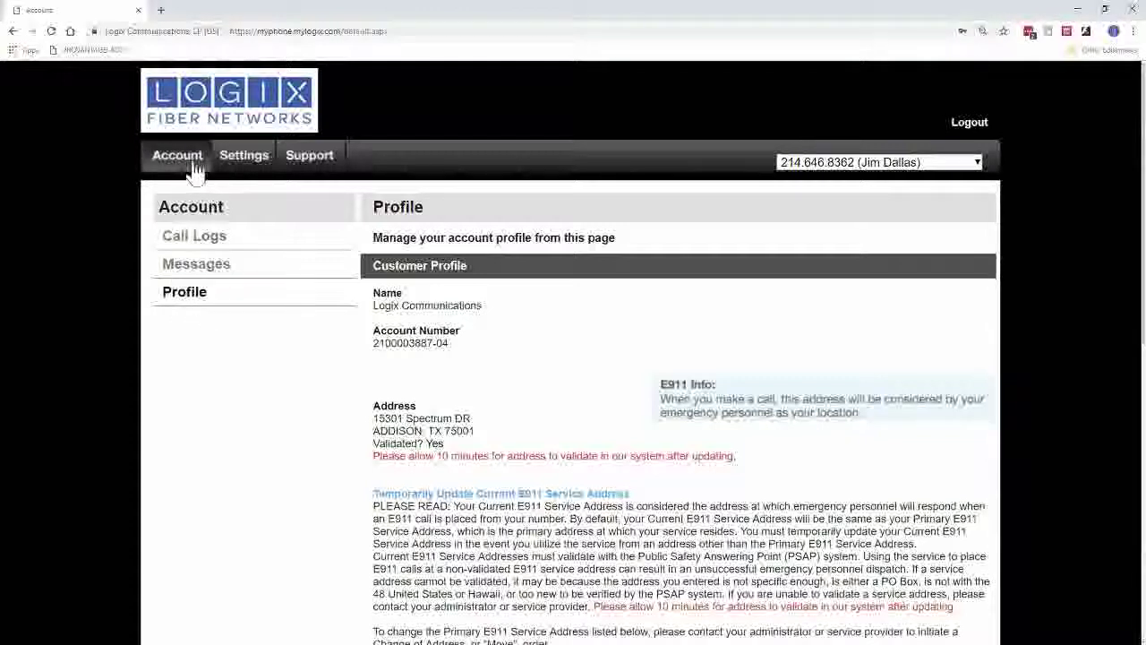
# In Settings, expand Anonymous Call Rejection and toggle it ON then back OFF.
pyautogui.click(247, 160)
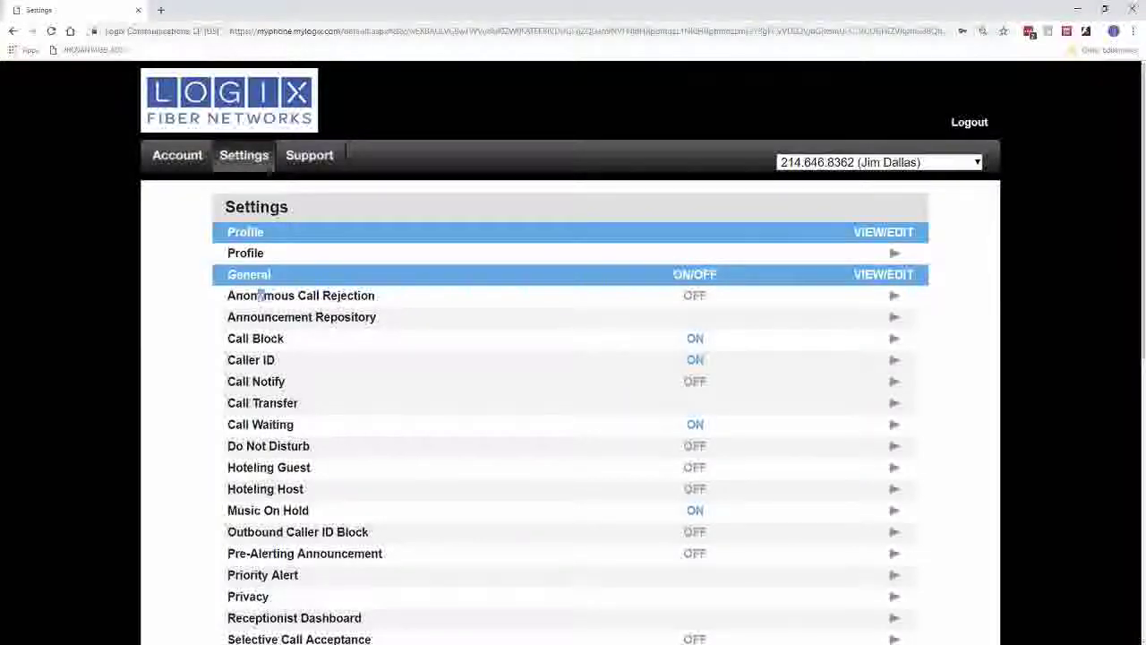
pyautogui.moveTo(260, 296); pyautogui.dragTo(361, 296)
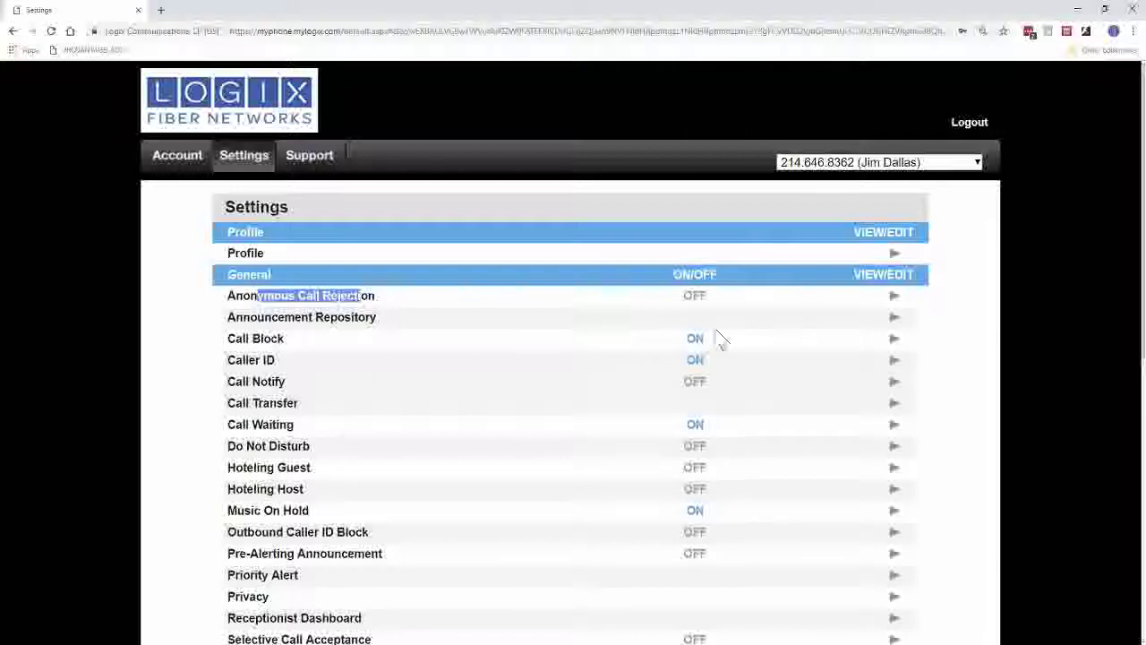
pyautogui.click(895, 298)
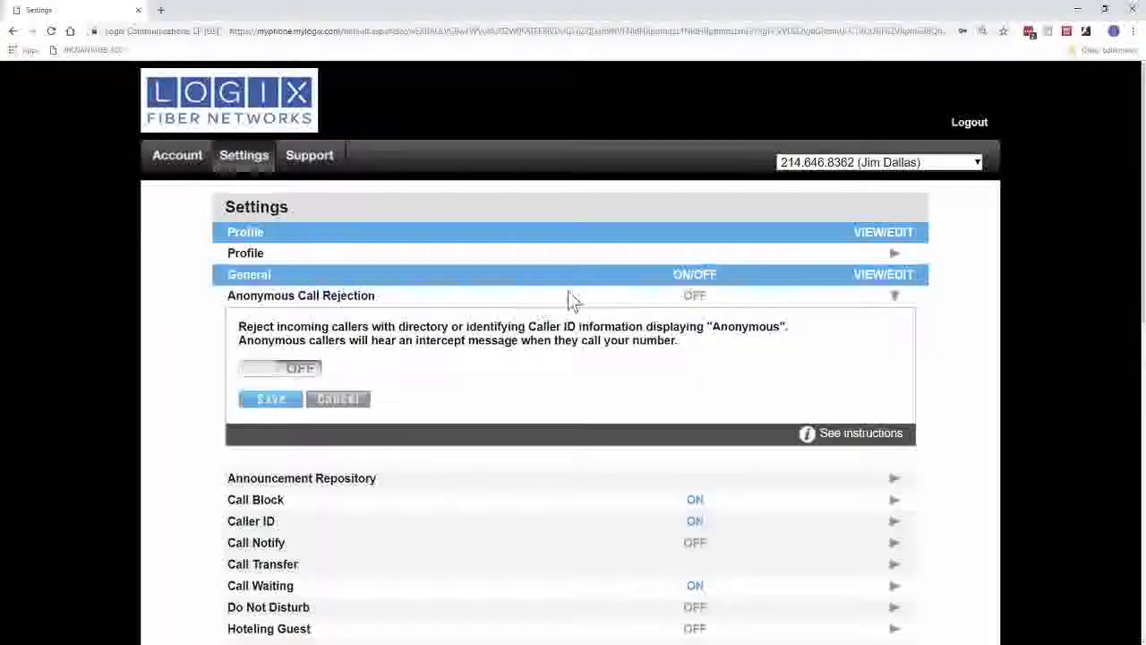
pyautogui.moveTo(237, 328); pyautogui.dragTo(768, 336)
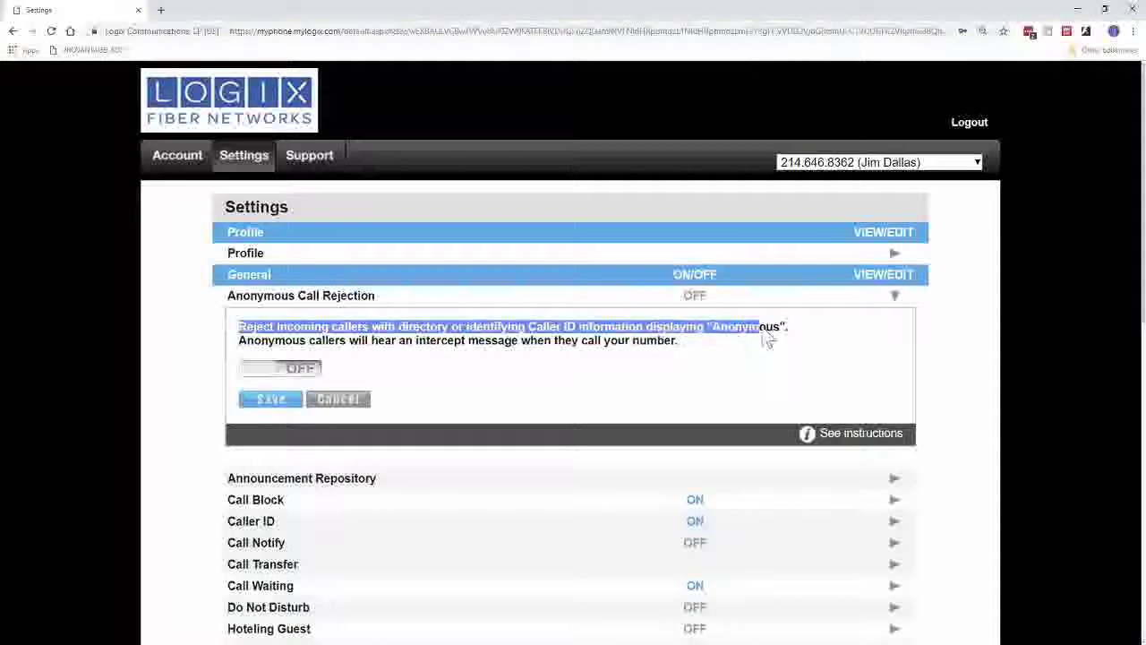
pyautogui.click(297, 368)
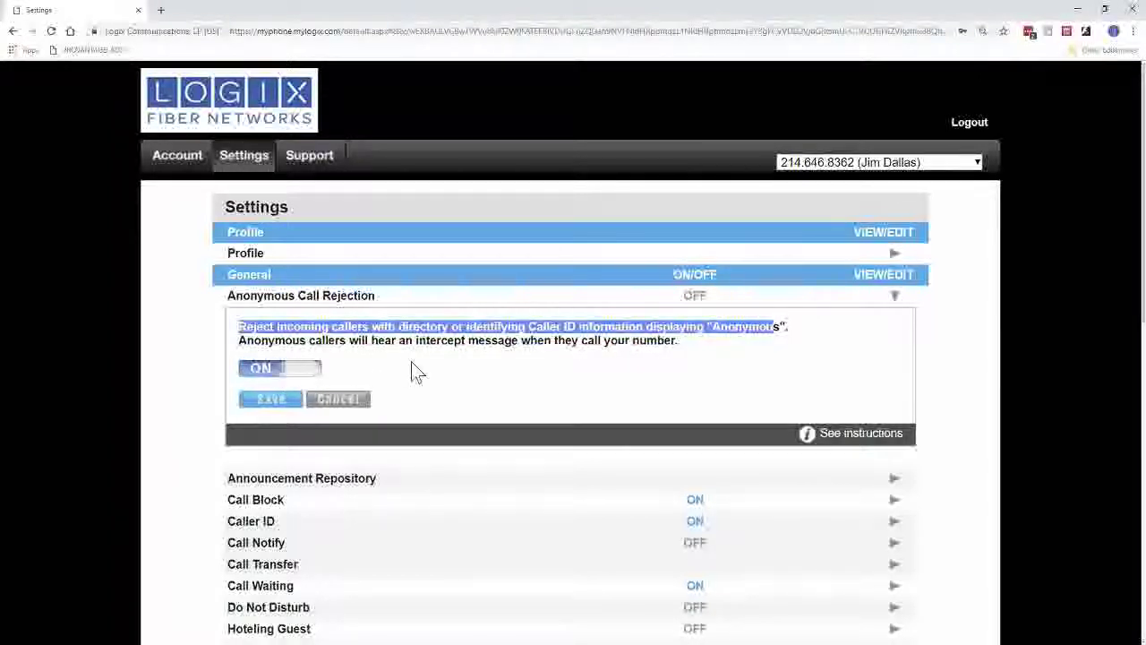
pyautogui.click(295, 369)
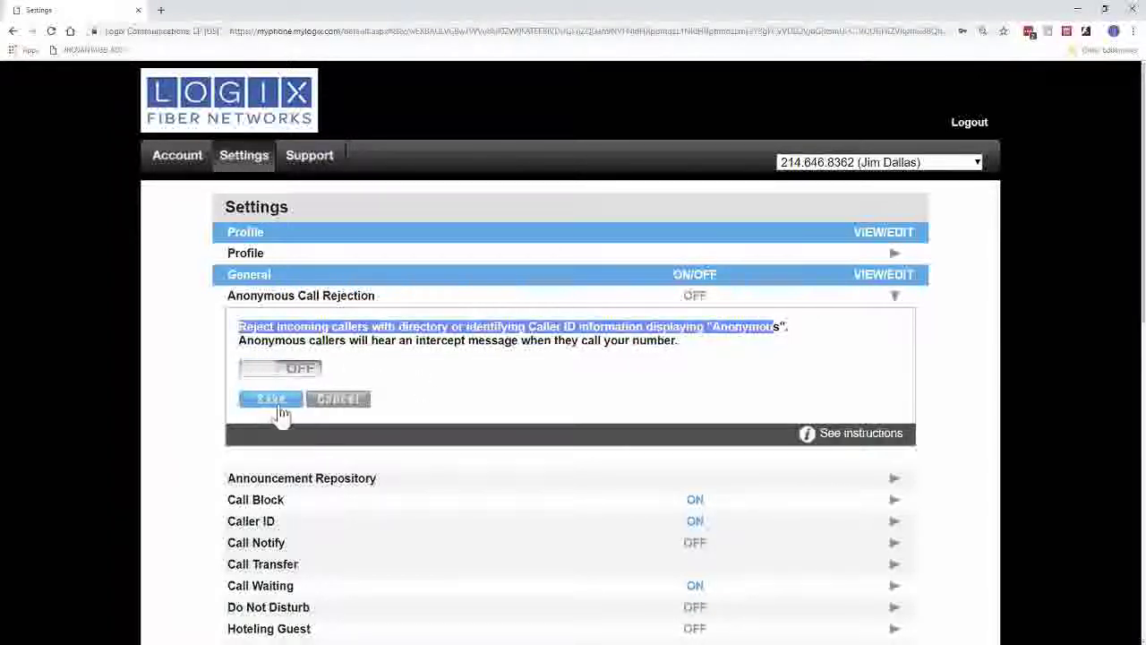
pyautogui.click(862, 440)
pyautogui.click(586, 379)
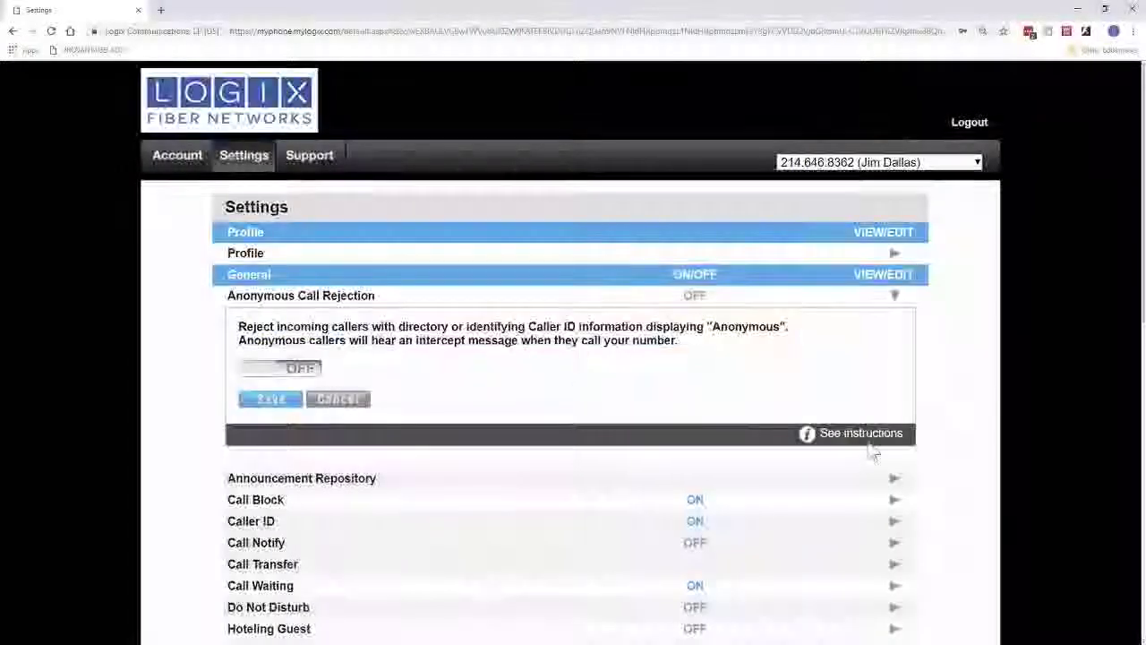
pyautogui.click(862, 440)
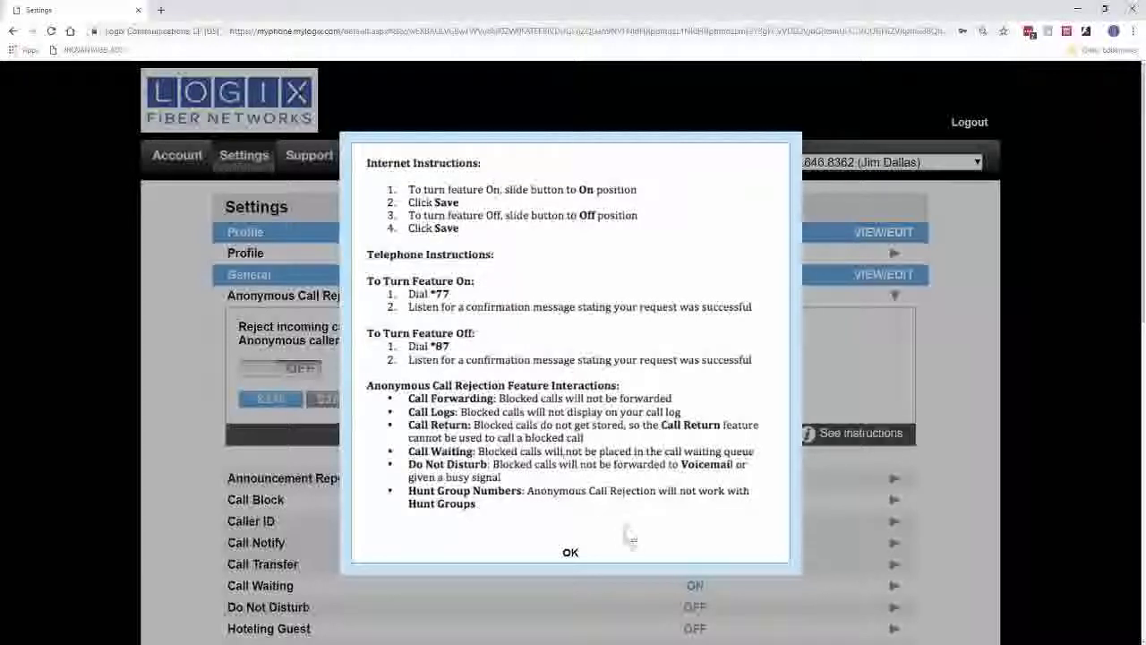
pyautogui.click(582, 555)
pyautogui.scroll(-2, 506, 403)
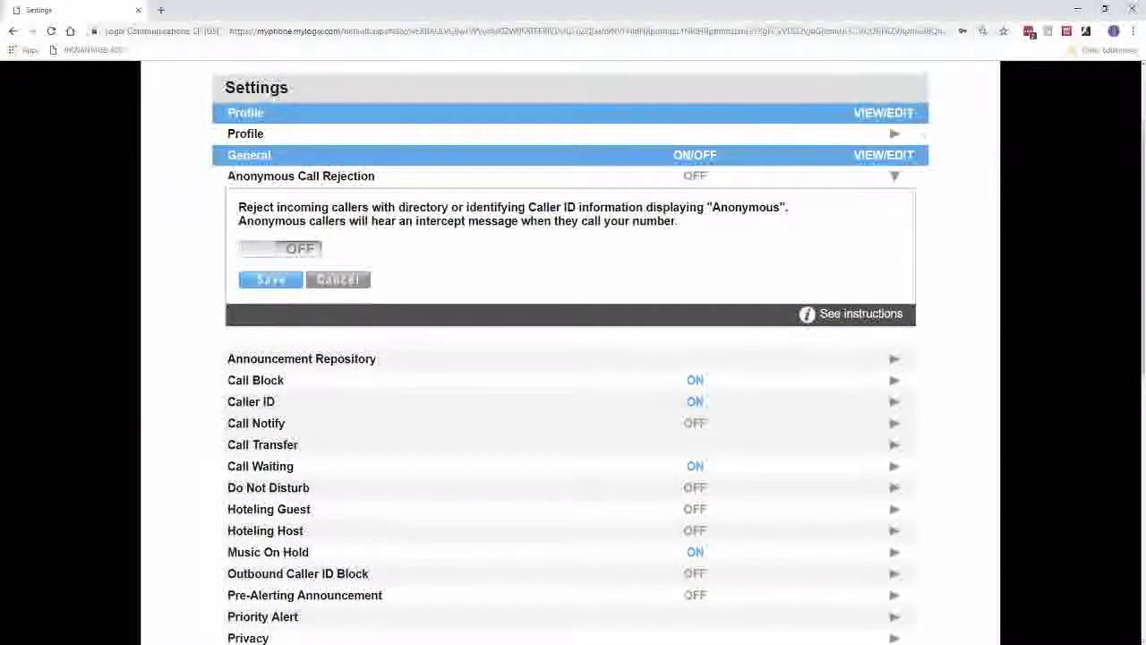
pyautogui.scroll(-2, 417, 343)
pyautogui.scroll(-6, 322, 507)
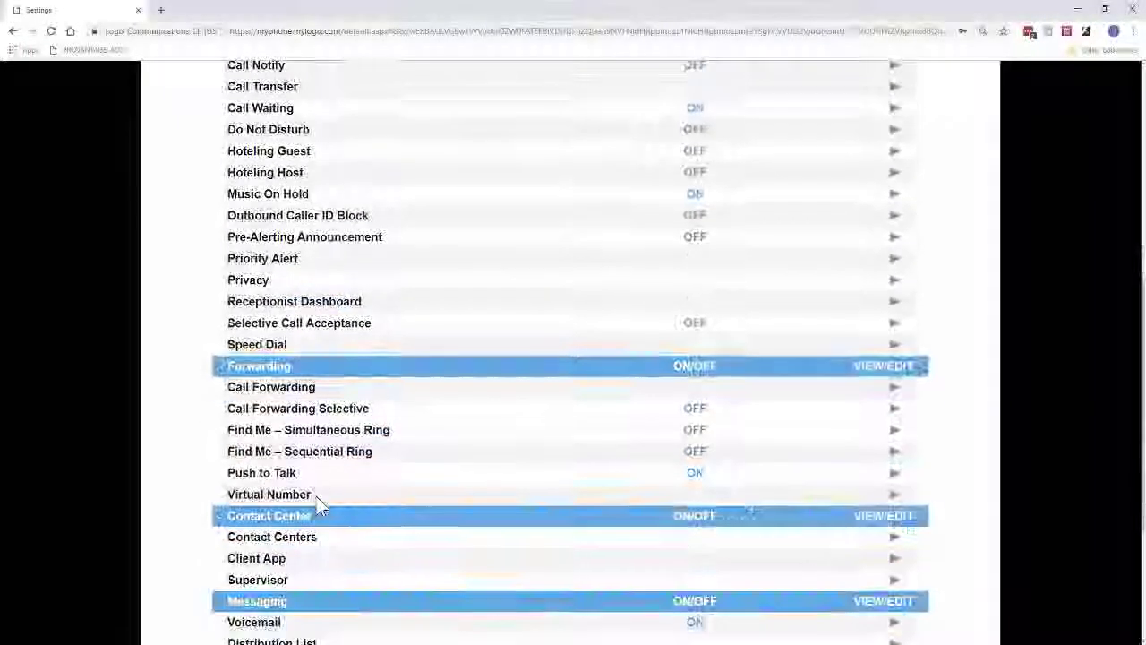
pyautogui.scroll(-2, 263, 478)
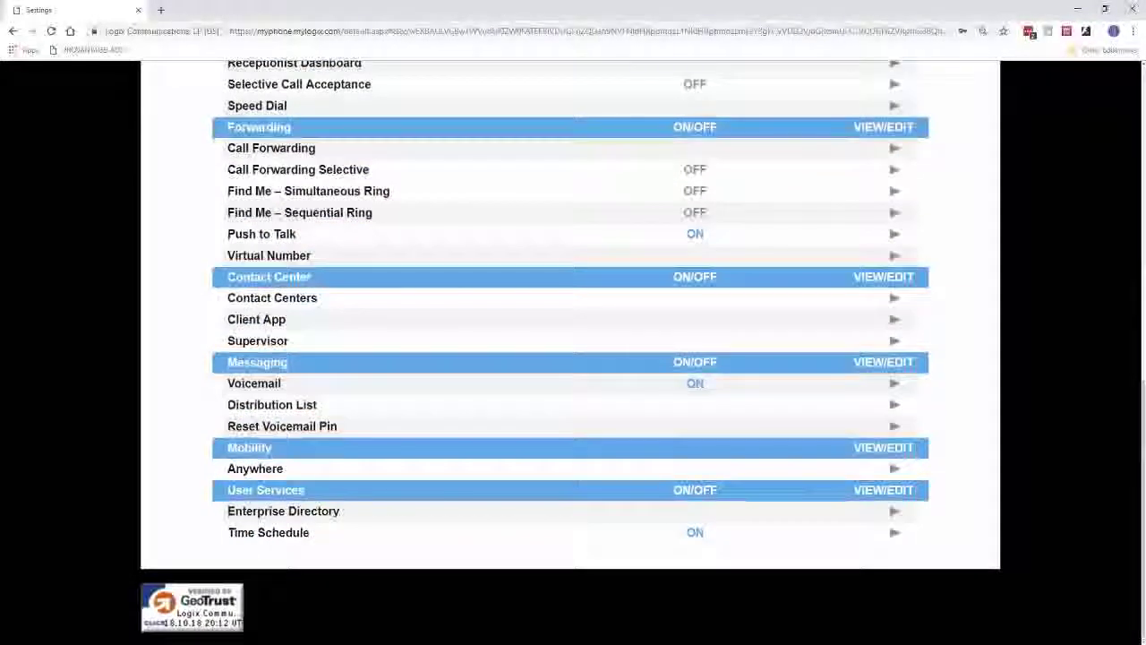
pyautogui.moveTo(227, 383); pyautogui.dragTo(257, 383)
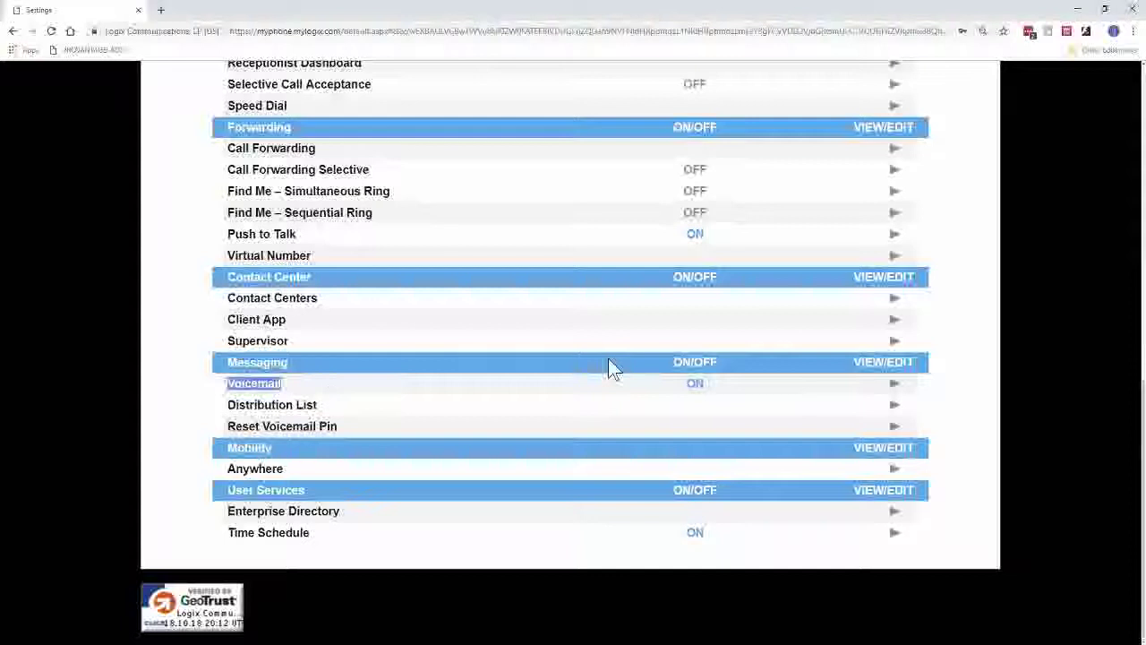
pyautogui.click(894, 385)
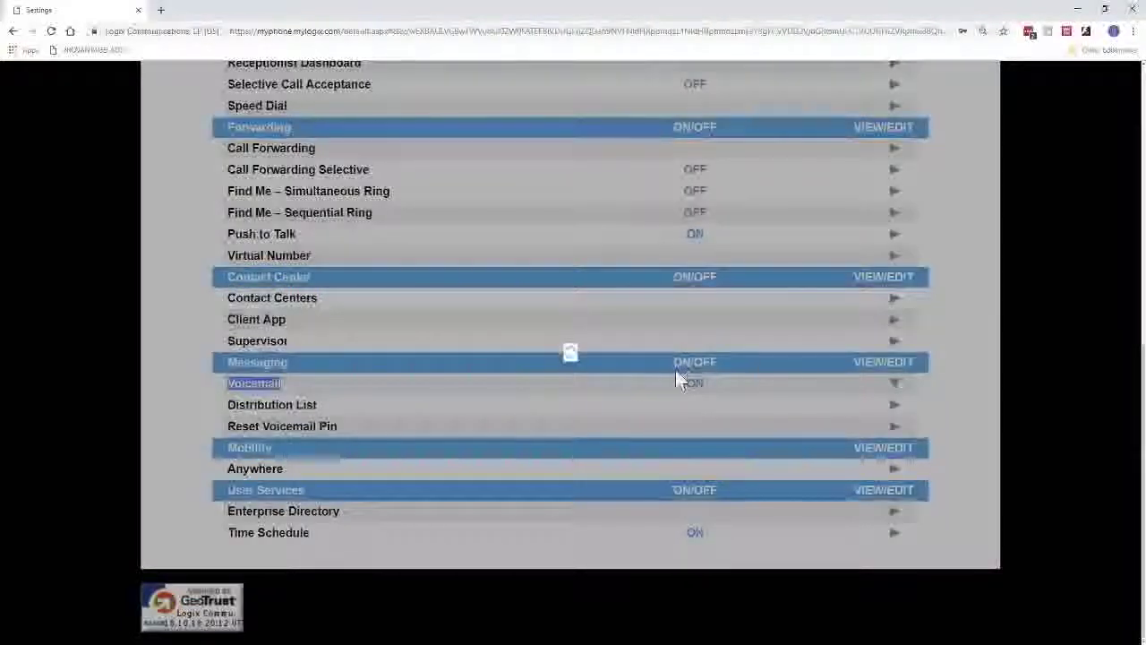
pyautogui.scroll(-3, 832, 409)
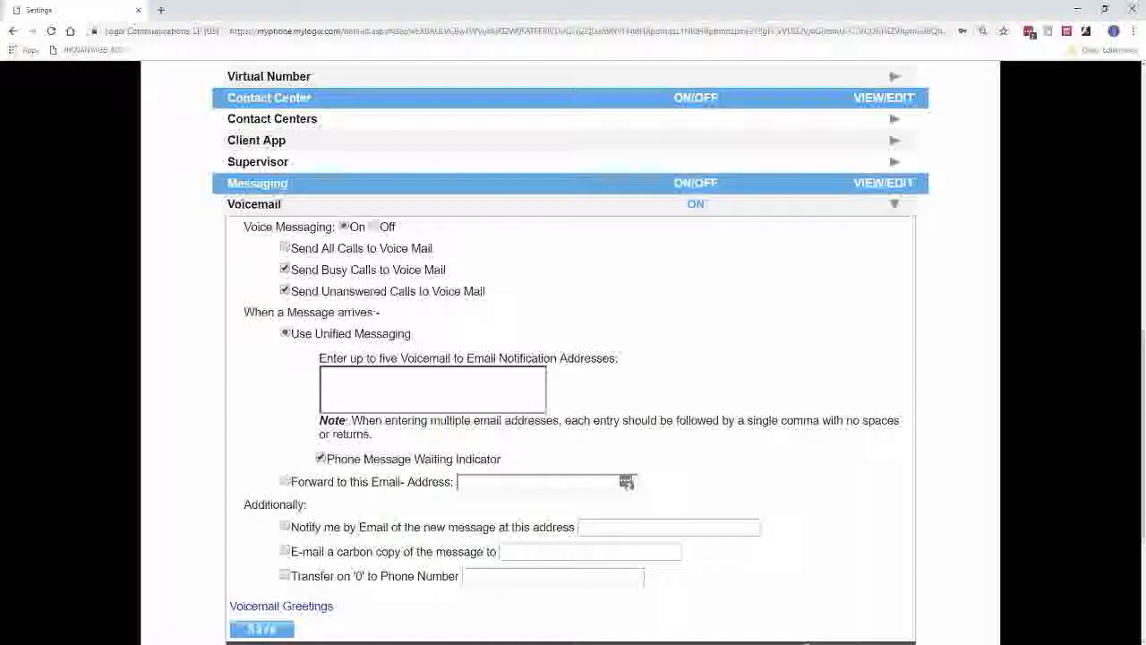
pyautogui.scroll(1, 826, 317)
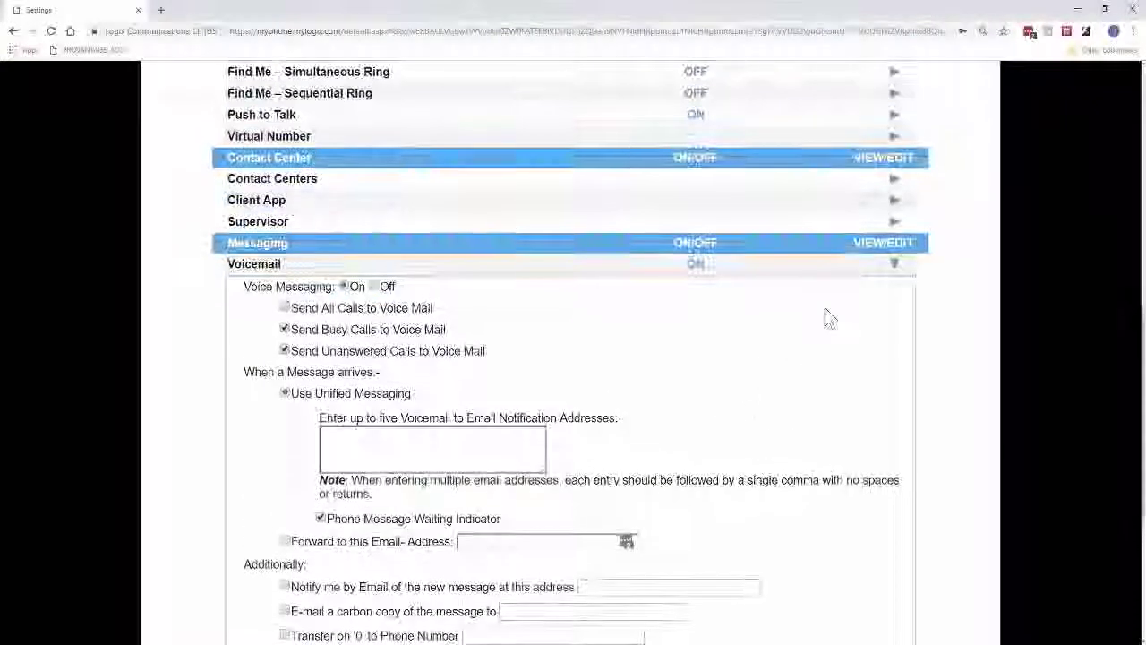
pyautogui.click(894, 269)
pyautogui.scroll(7, 614, 332)
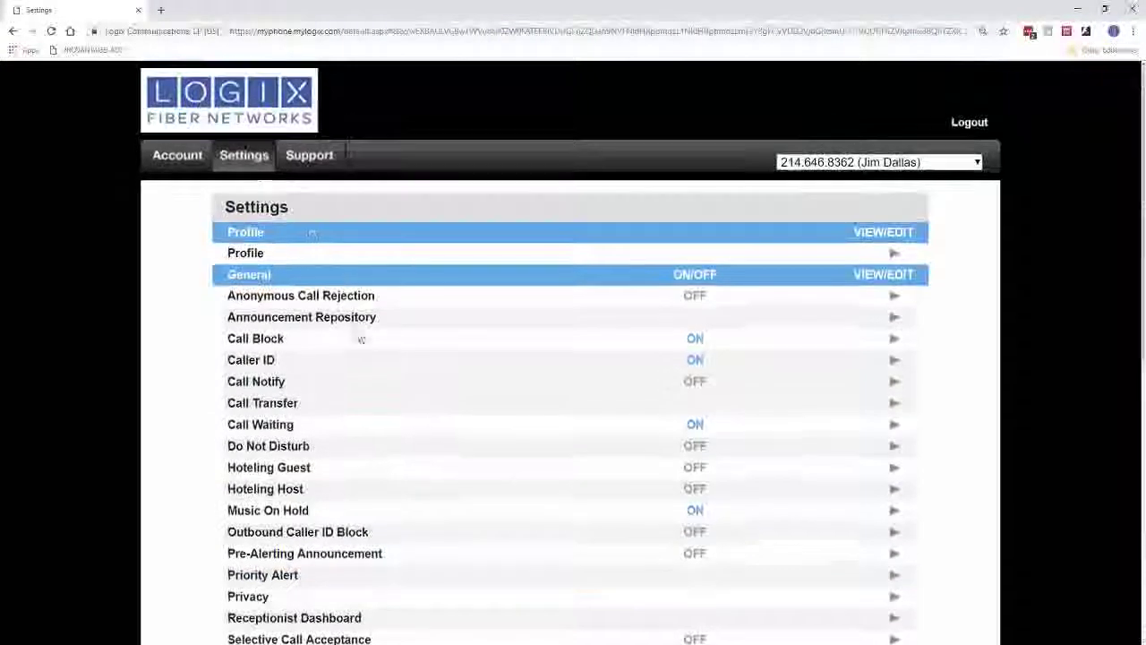
# Go to the Support page and open the MyPhone Portal User Guide PDF.
pyautogui.click(306, 168)
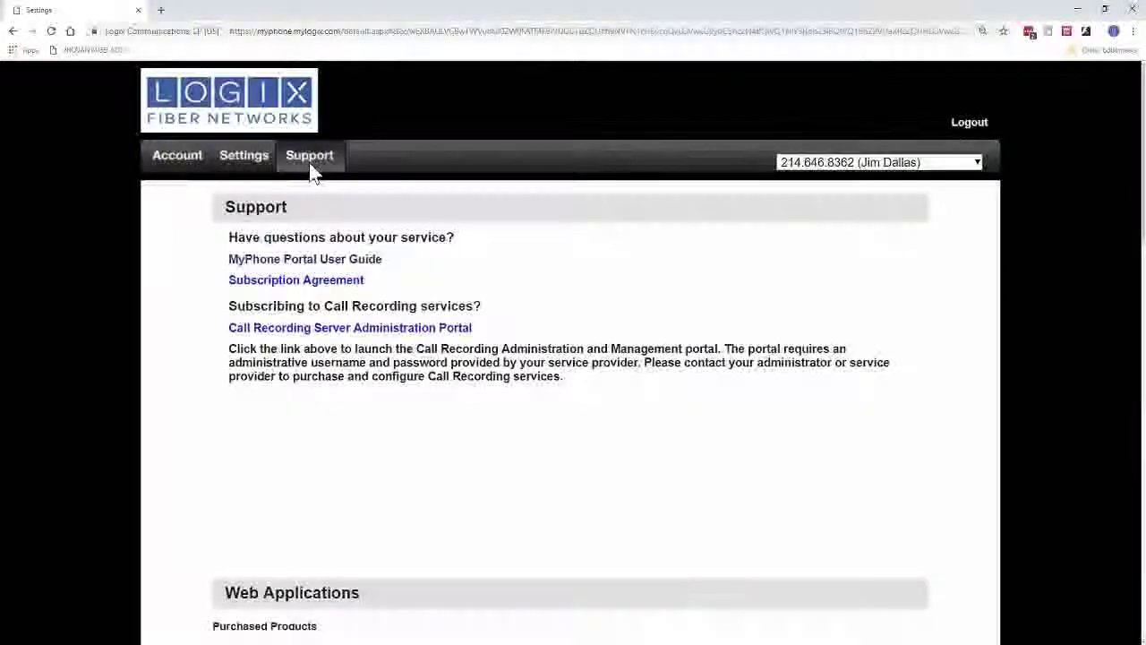
pyautogui.click(312, 261)
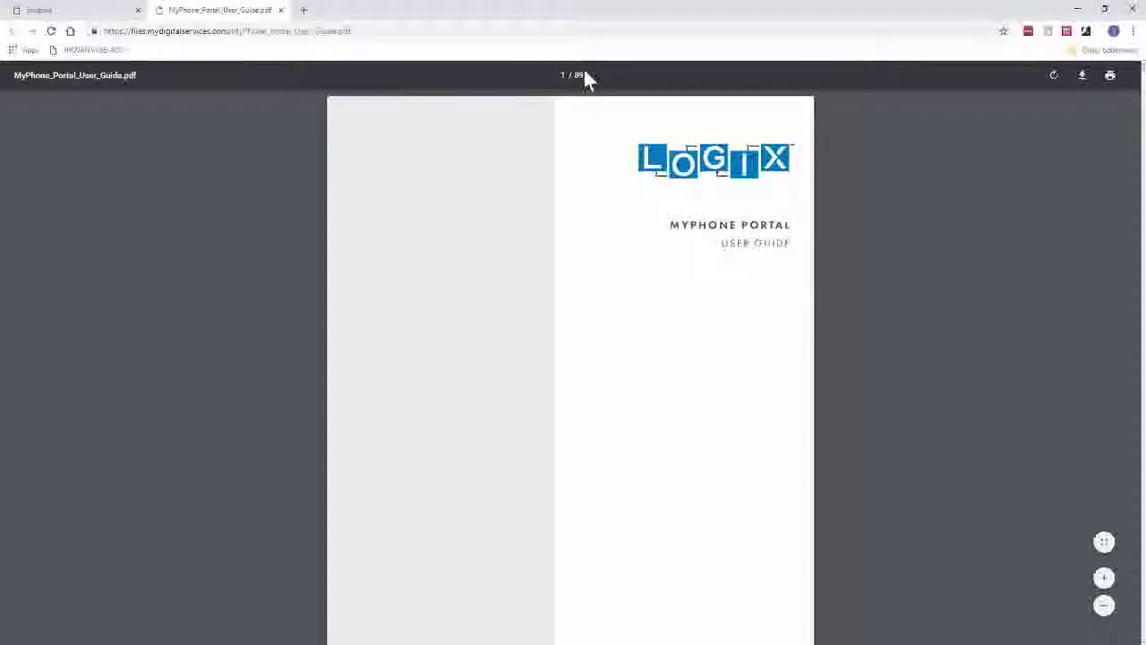
# Scroll the User Guide from its cover down to the Call Block section, then close the PDF tab.
pyautogui.scroll(-5, 586, 263)
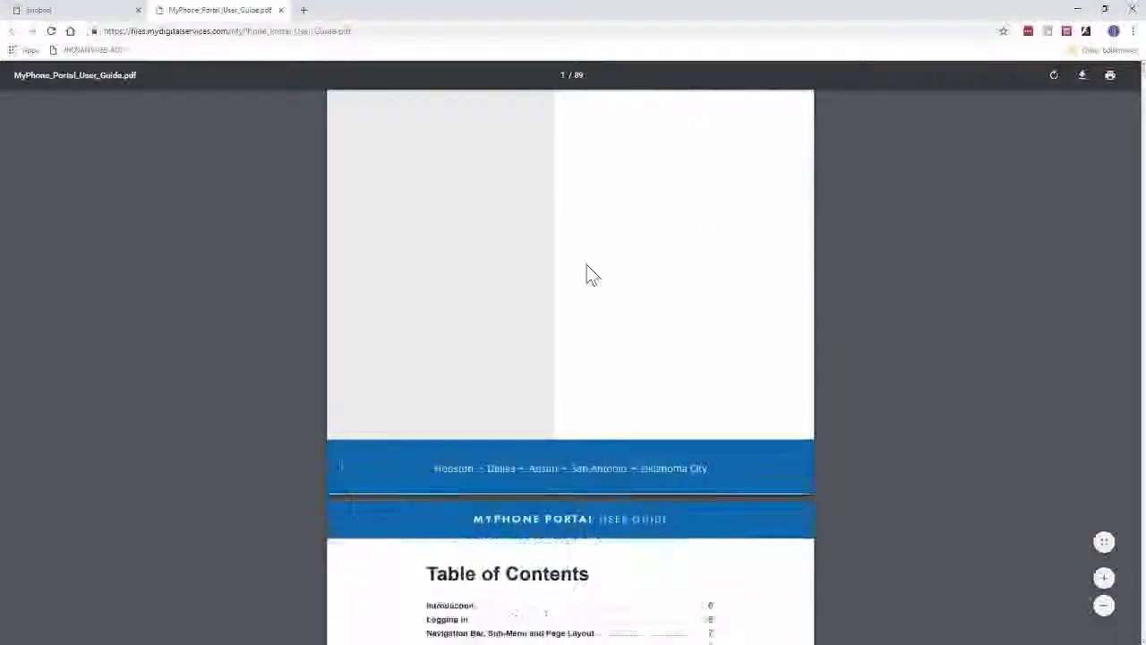
pyautogui.scroll(-4, 589, 274)
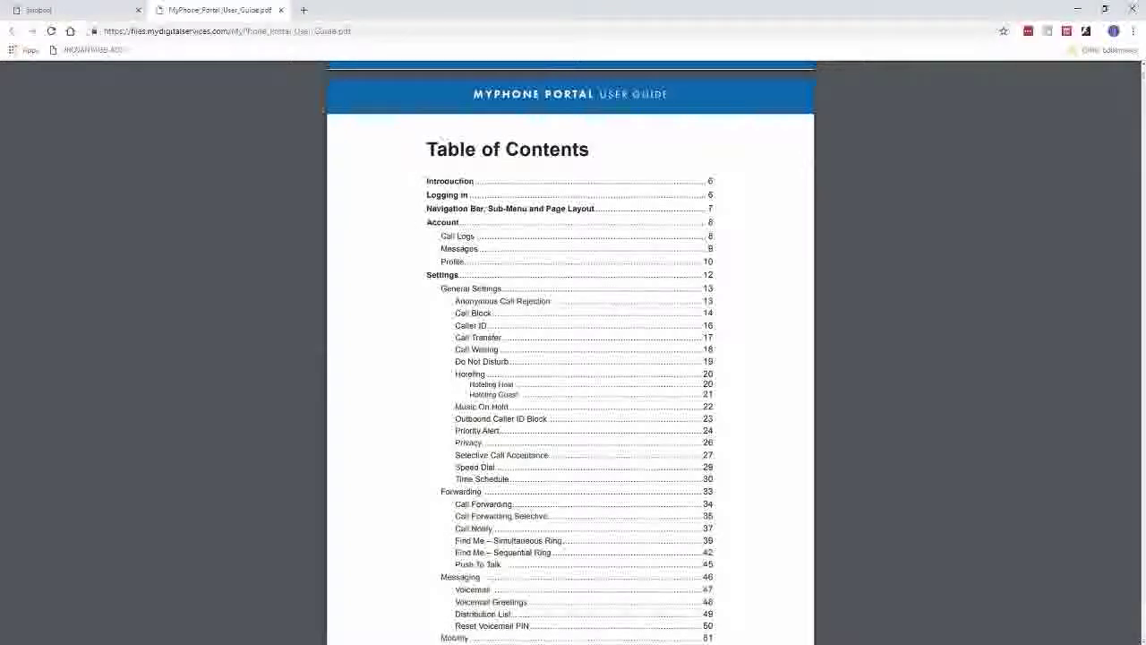
pyautogui.scroll(-2, 451, 413)
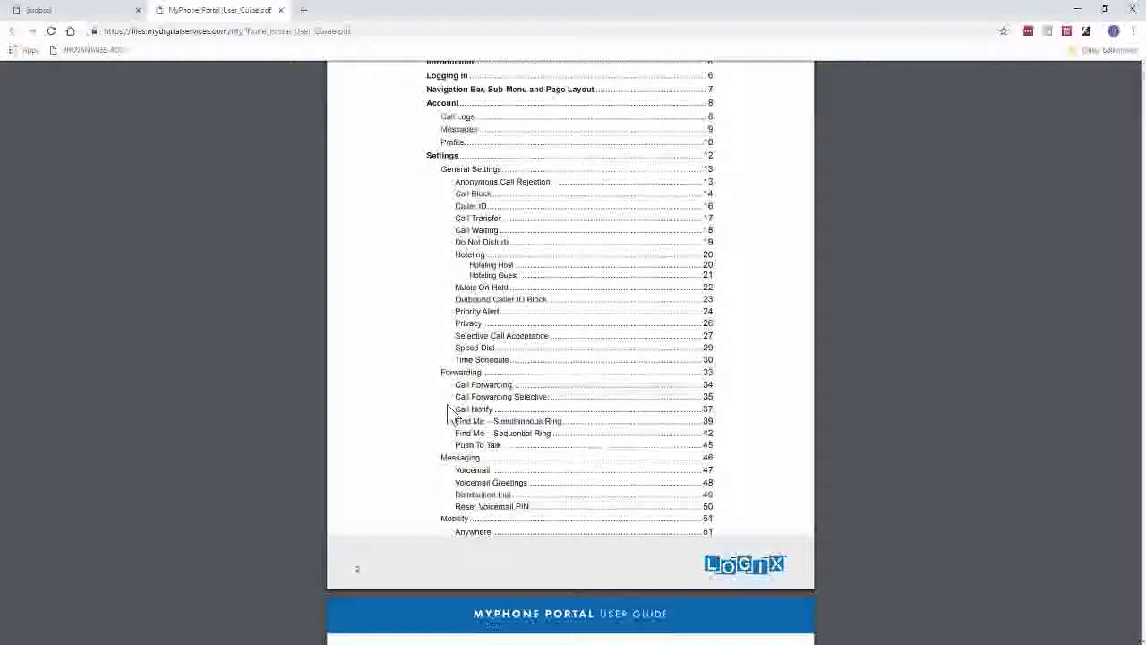
pyautogui.scroll(-3, 451, 414)
pyautogui.scroll(-4, 451, 413)
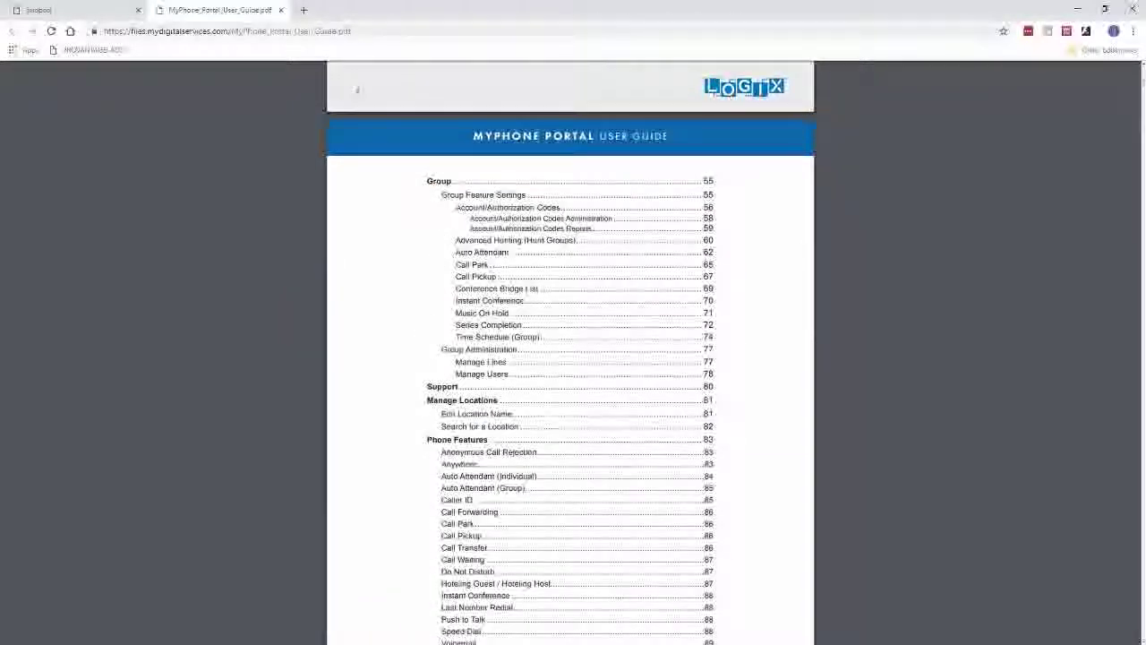
pyautogui.scroll(-6, 447, 358)
pyautogui.scroll(-5, 464, 362)
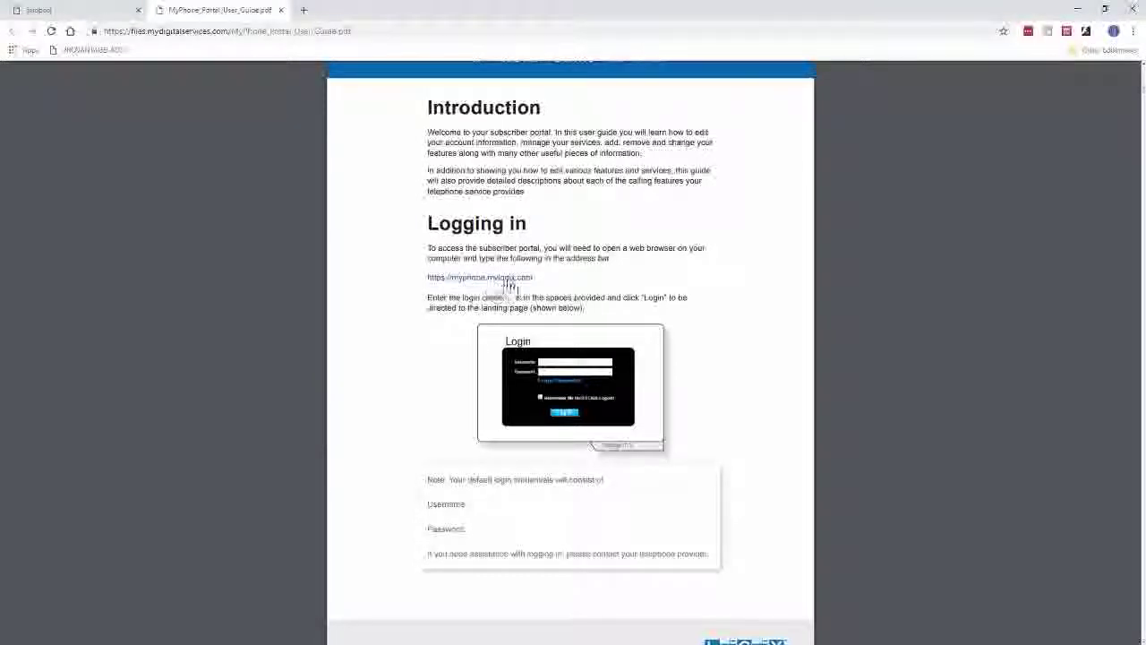
pyautogui.scroll(-9, 528, 296)
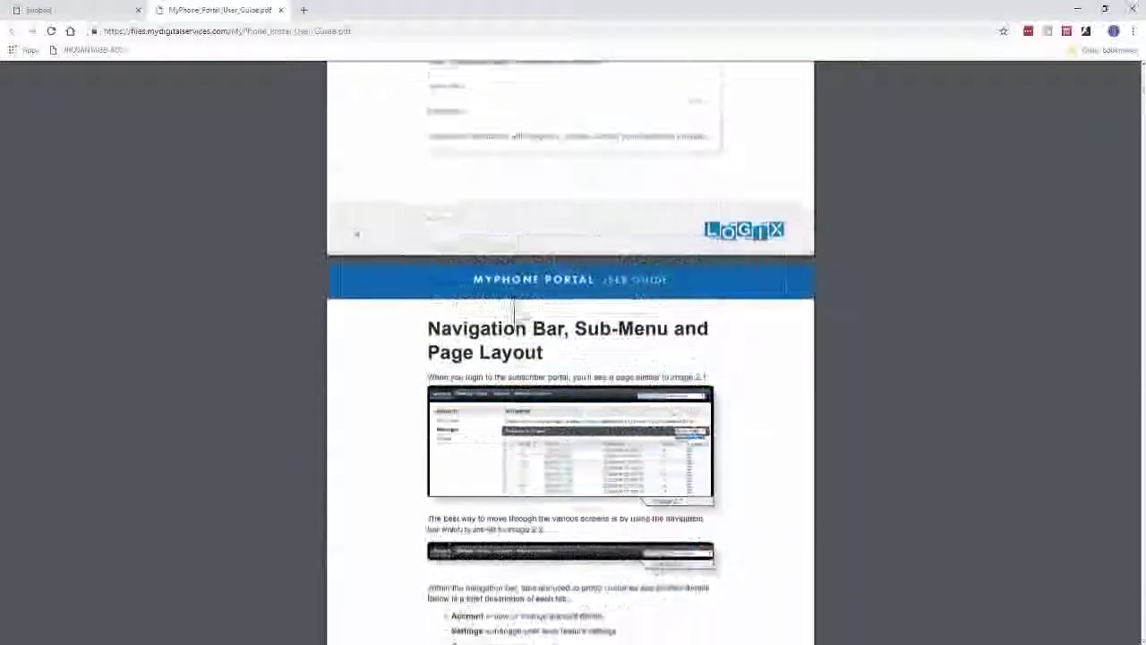
pyautogui.scroll(-9, 512, 249)
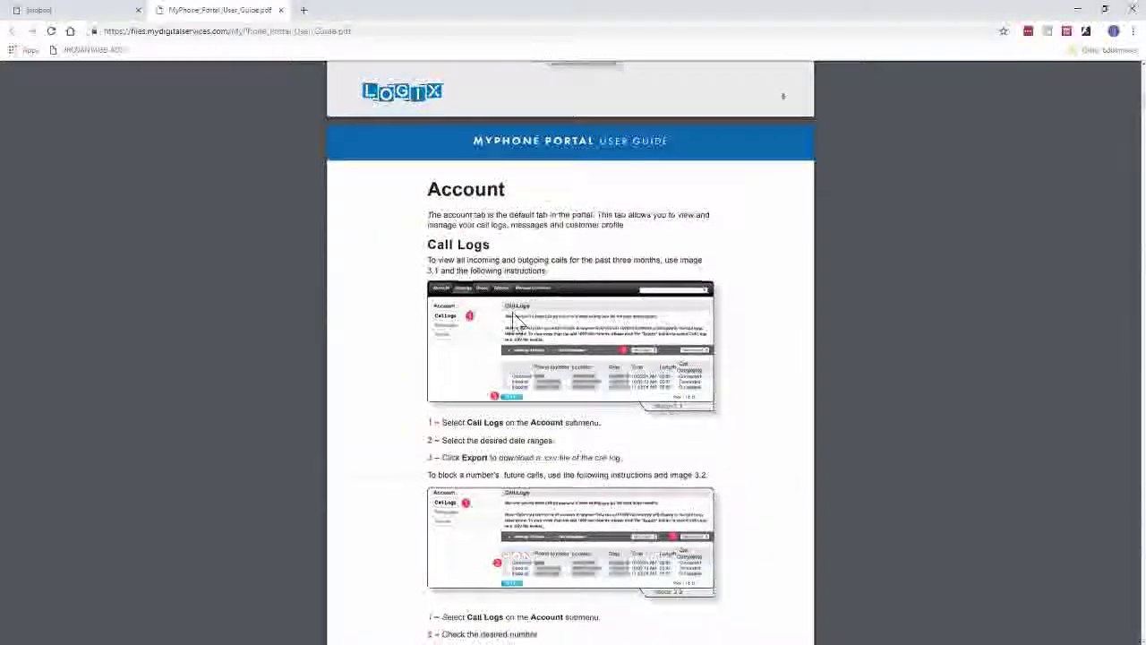
pyautogui.scroll(-13, 505, 305)
pyautogui.scroll(-19, 507, 307)
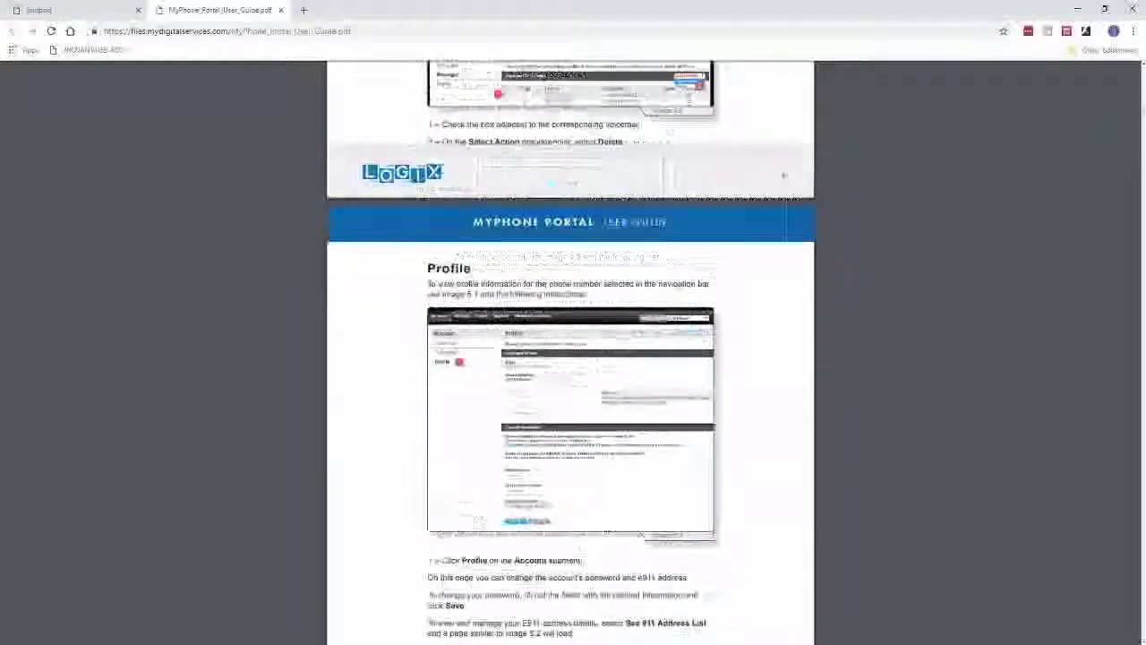
pyautogui.scroll(-11, 515, 309)
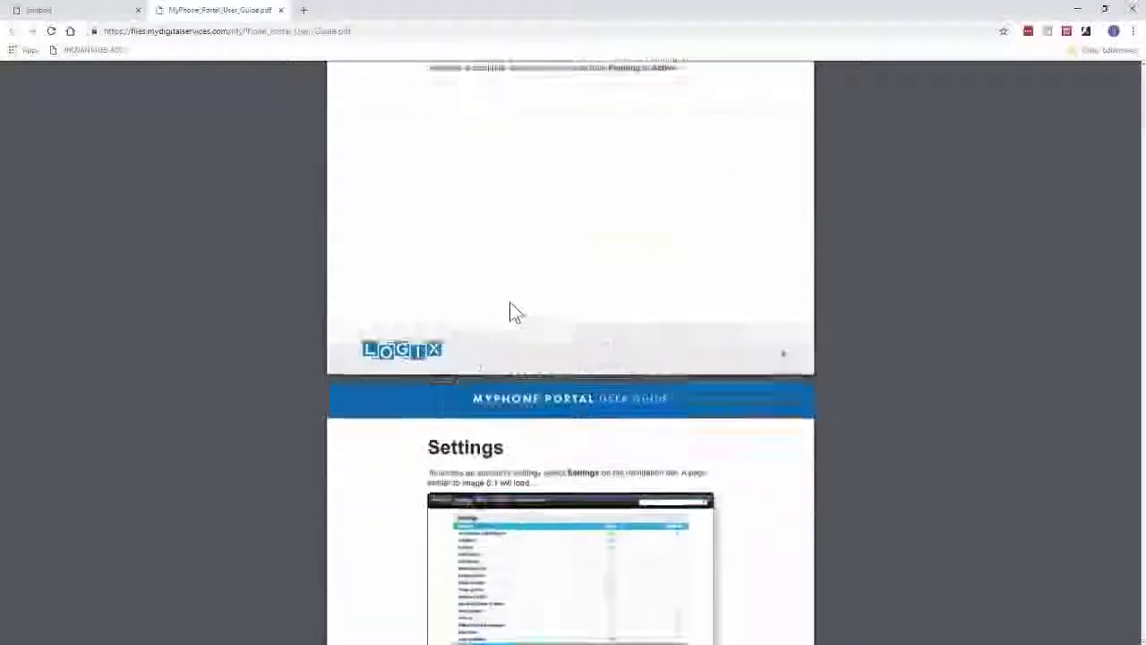
pyautogui.scroll(-6, 529, 276)
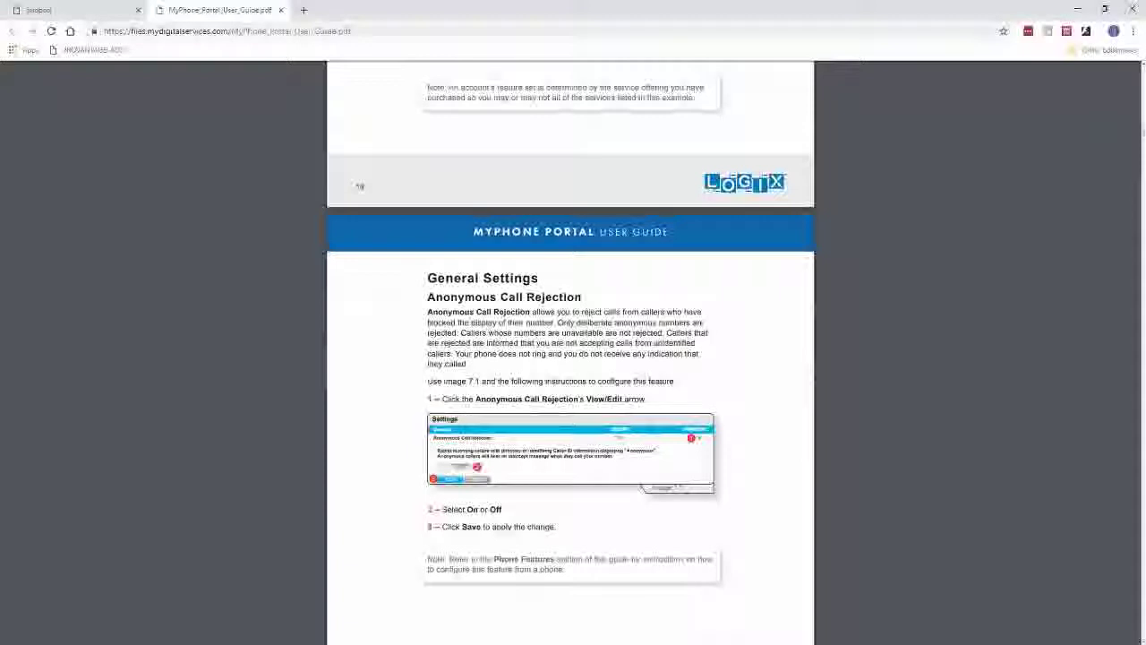
pyautogui.scroll(-7, 507, 277)
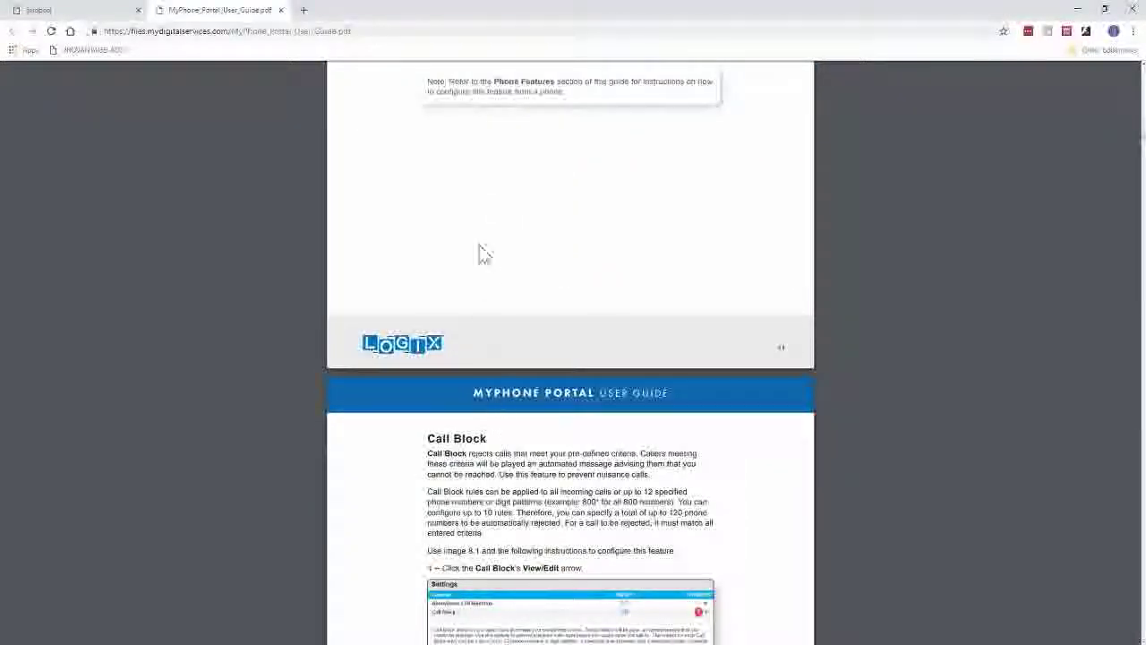
pyautogui.click(282, 10)
pyautogui.scroll(-1, 607, 169)
# Review the manageable phone numbers without changing them, then log out of the portal.
pyautogui.scroll(1, 811, 159)
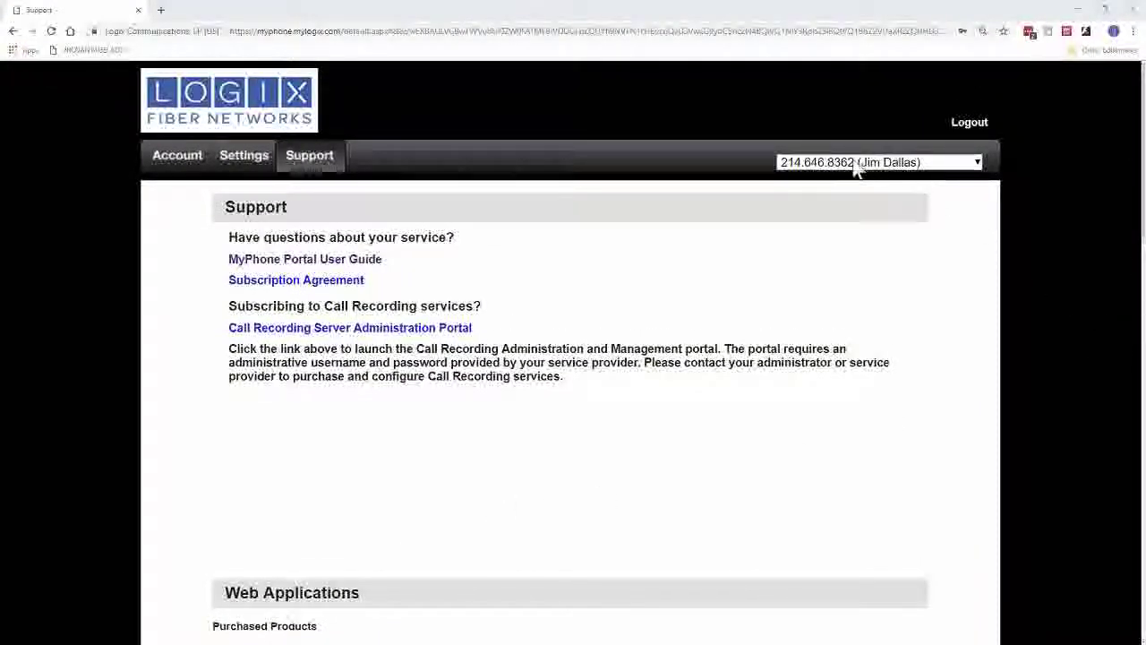
pyautogui.click(946, 166)
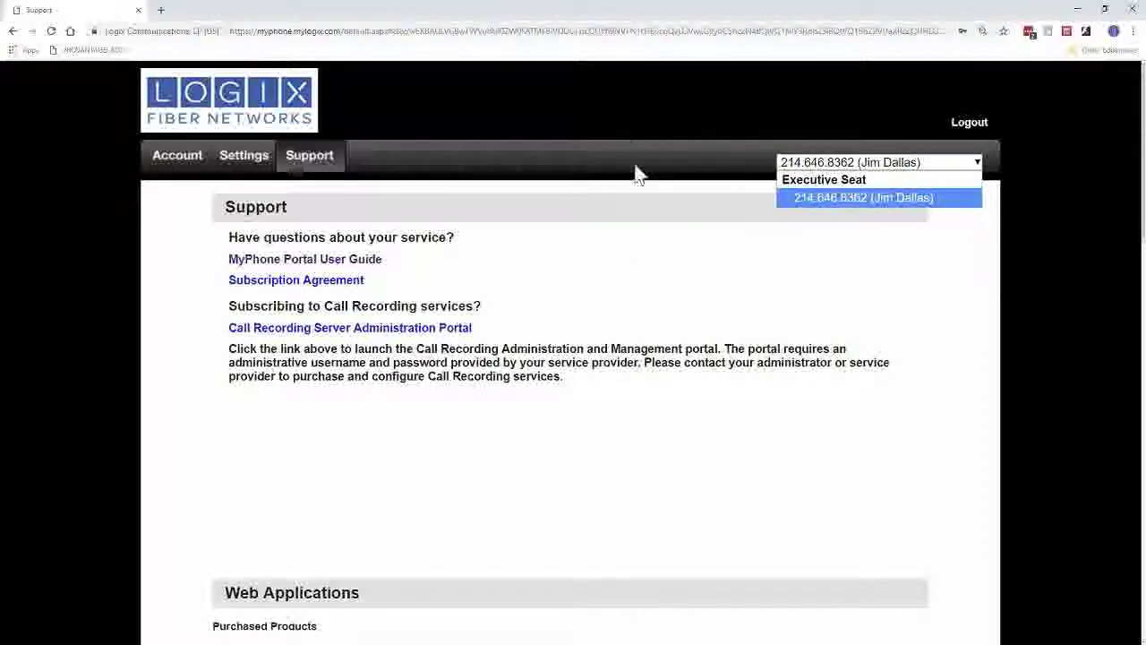
pyautogui.click(645, 228)
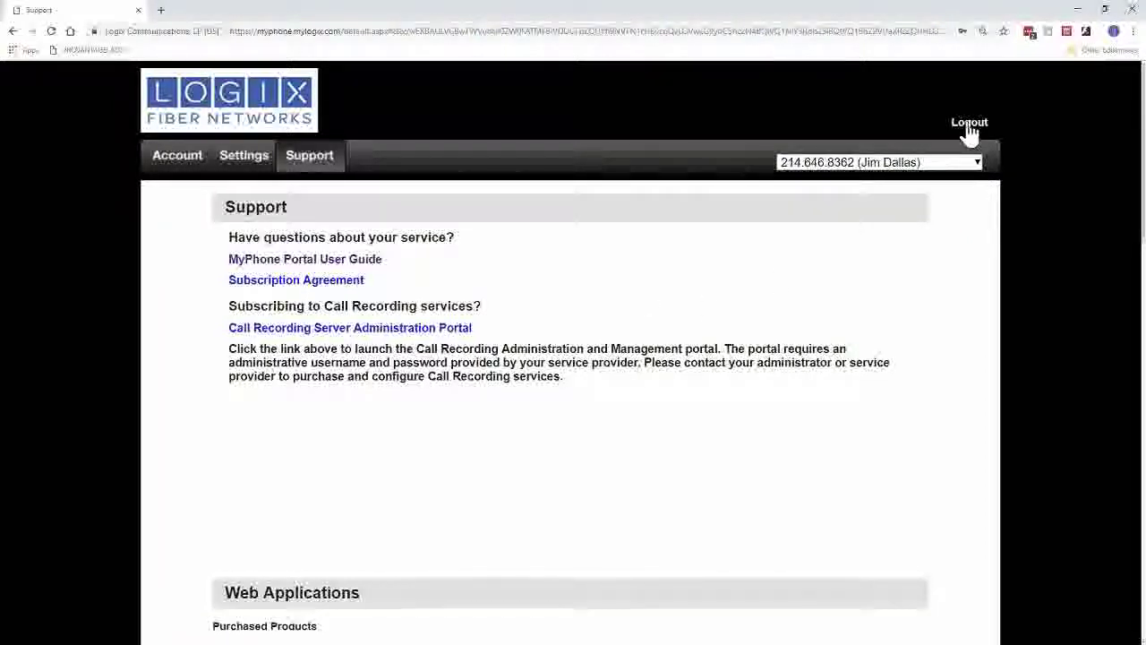
pyautogui.click(970, 126)
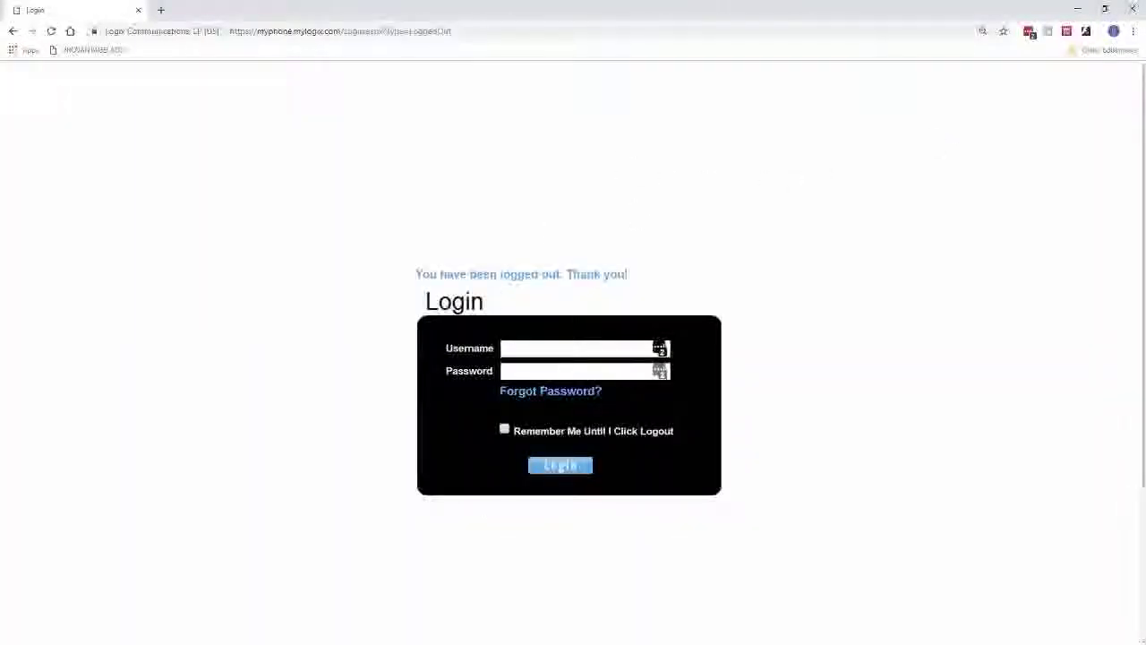
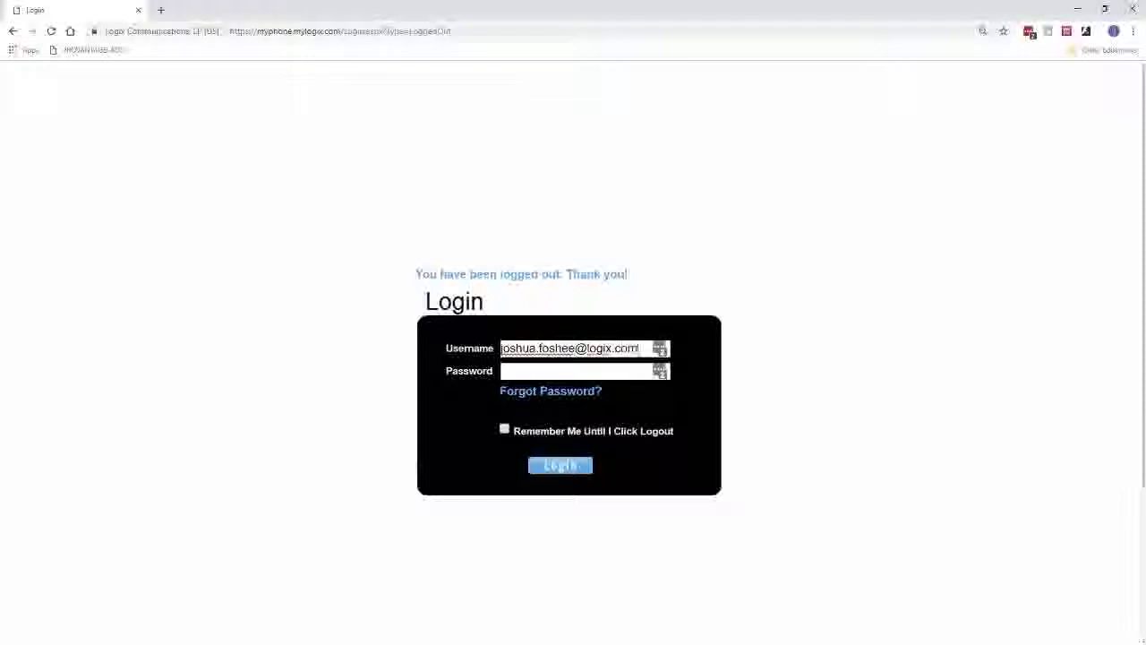
# Enter a different account's username in the Login box and continue to the password.
pyautogui.click(574, 371)
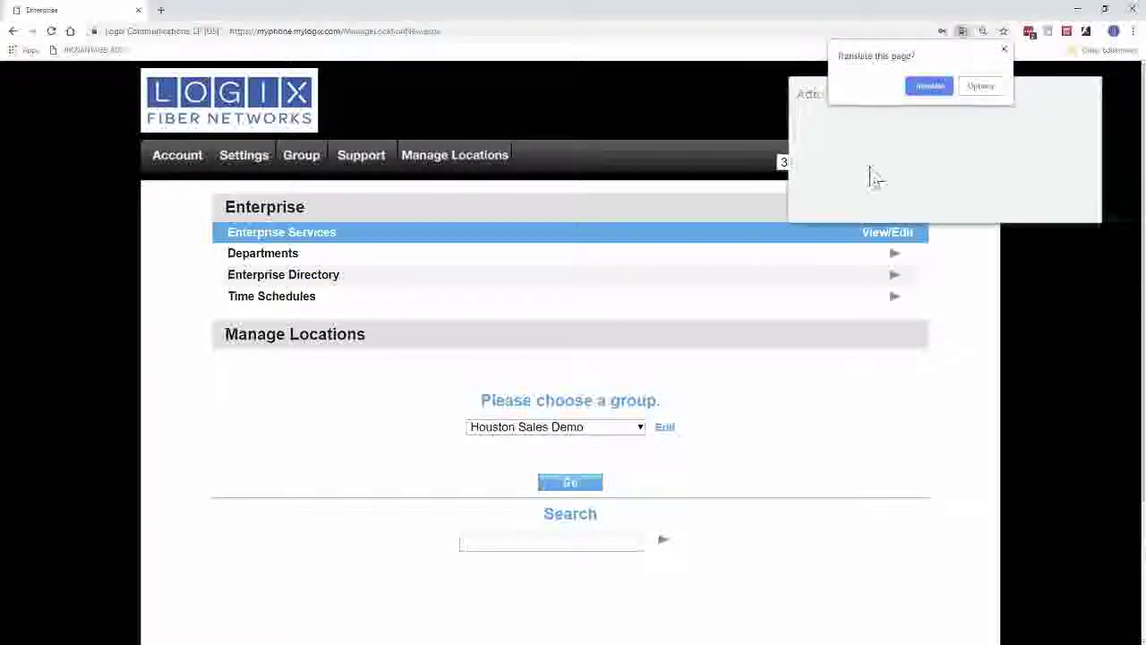
# Dismiss the Translate and LastPass prompts and switch the managed group to Dallas Sales Demo.
pyautogui.click(1005, 51)
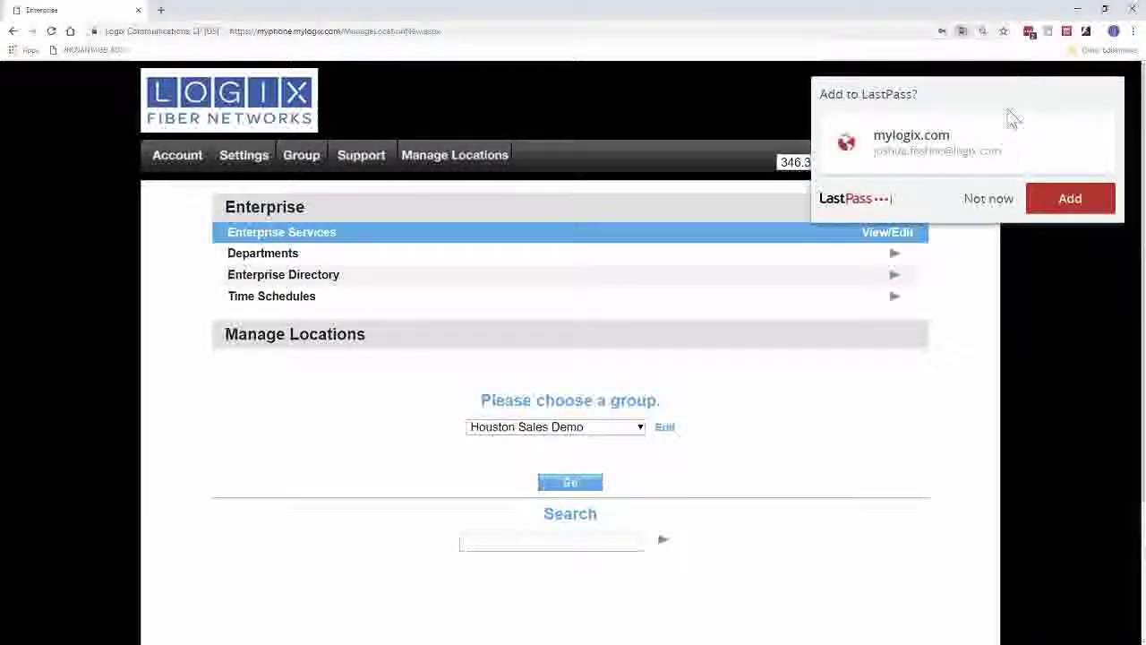
pyautogui.click(985, 201)
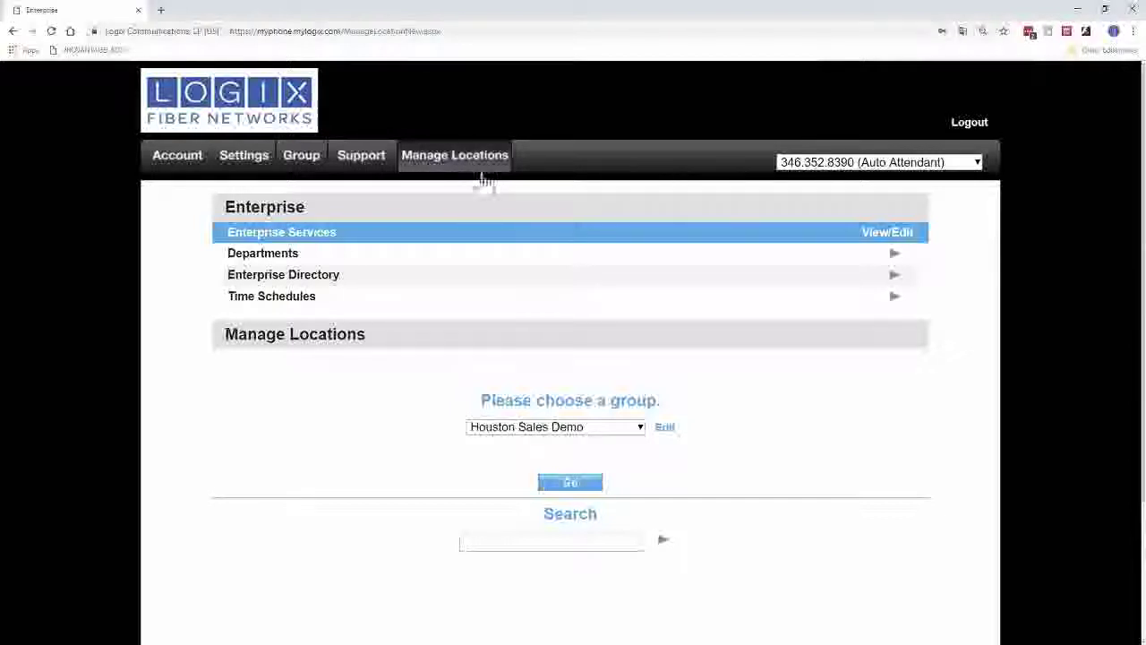
pyautogui.click(614, 429)
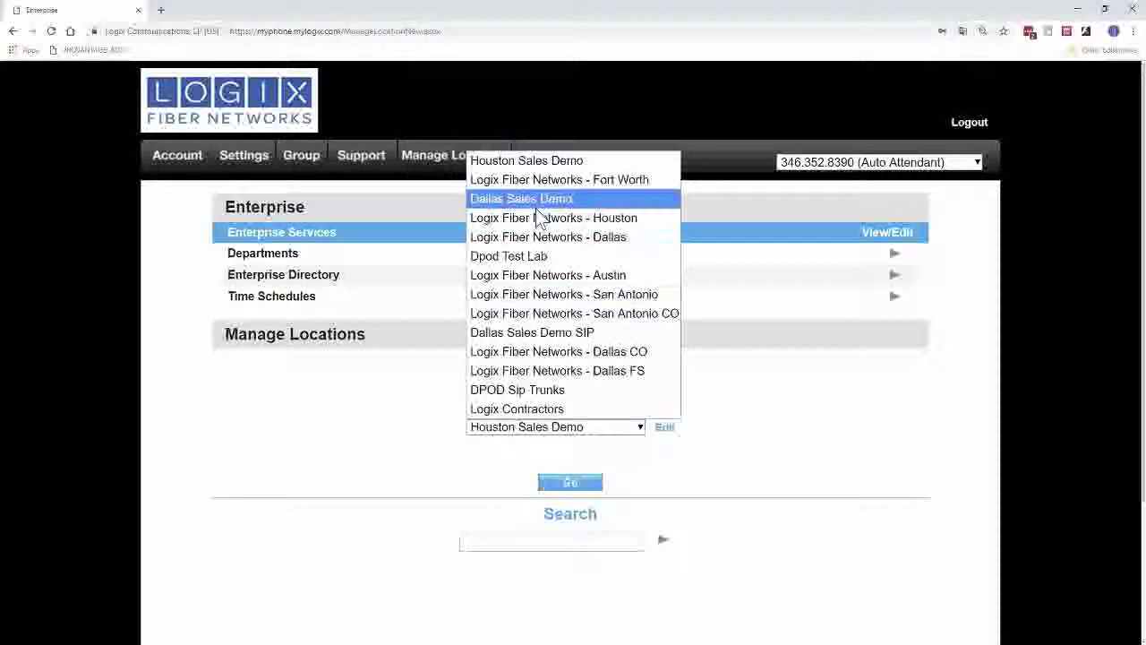
pyautogui.click(491, 205)
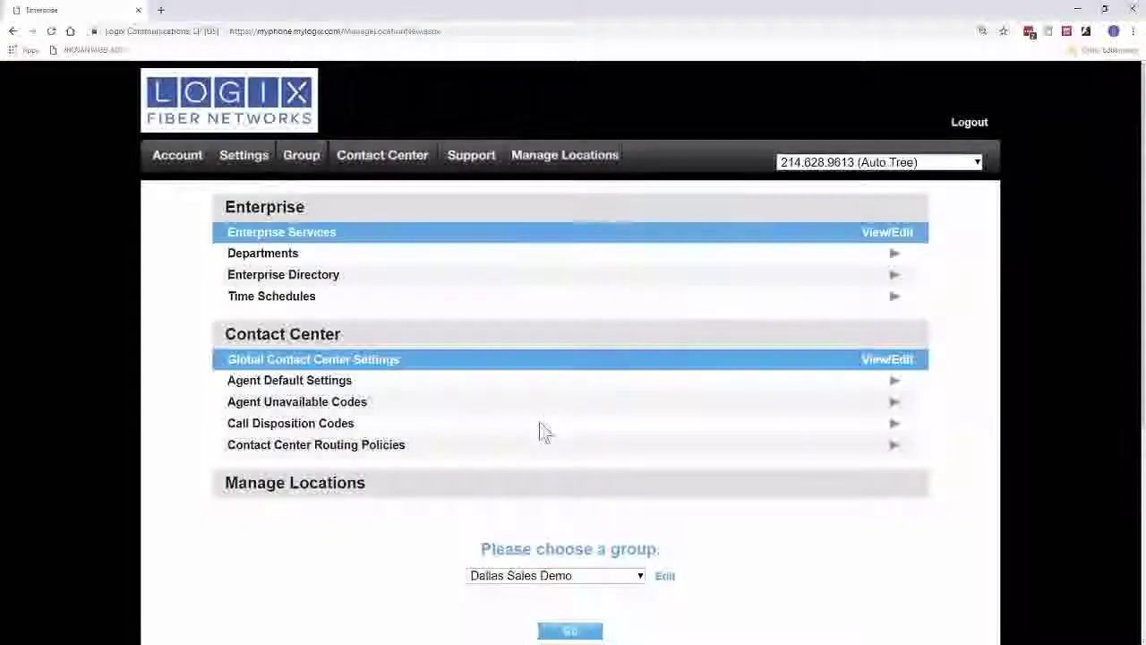
# Browse the group's phone-number list, then go to the Account page's Call Logs.
pyautogui.click(975, 164)
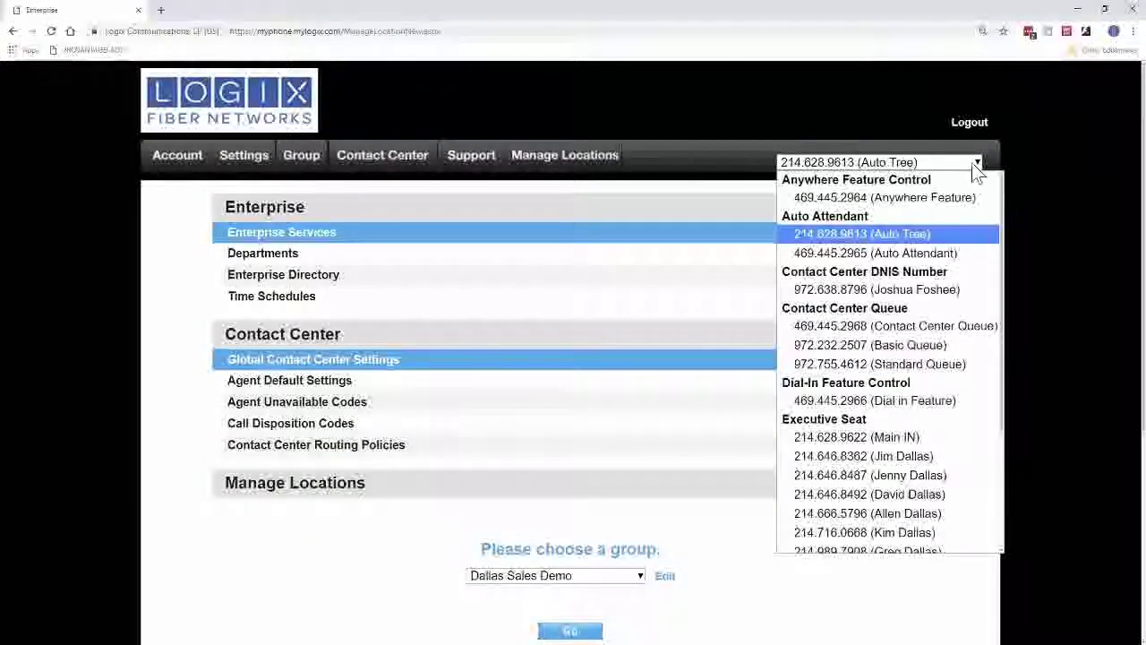
pyautogui.scroll(-3, 936, 394)
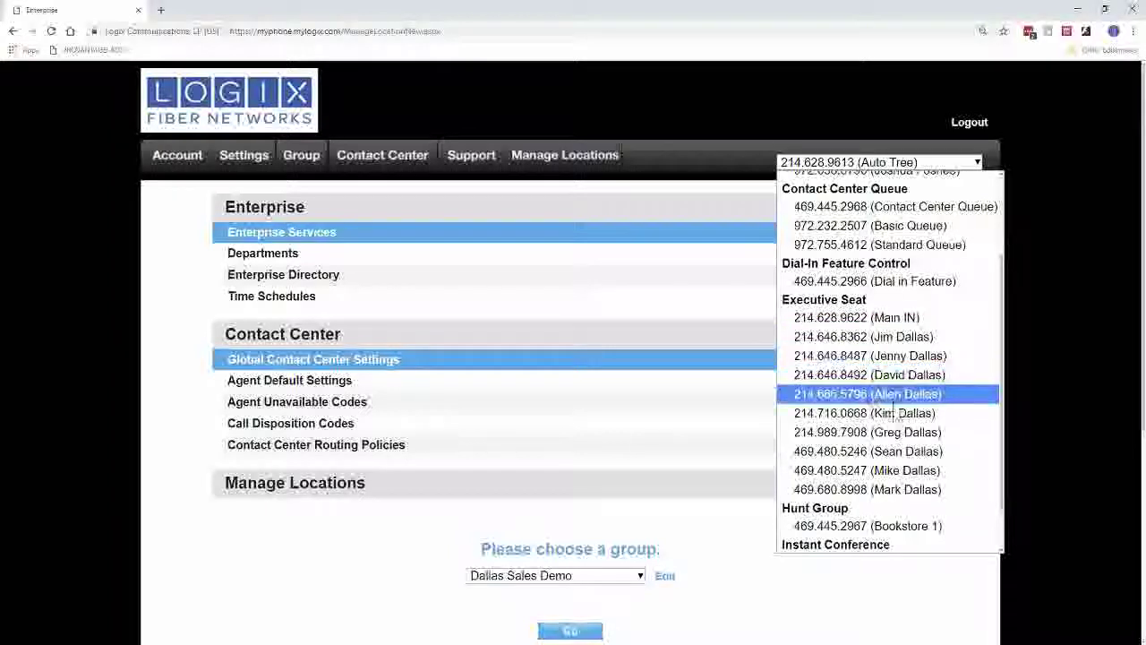
pyautogui.click(182, 159)
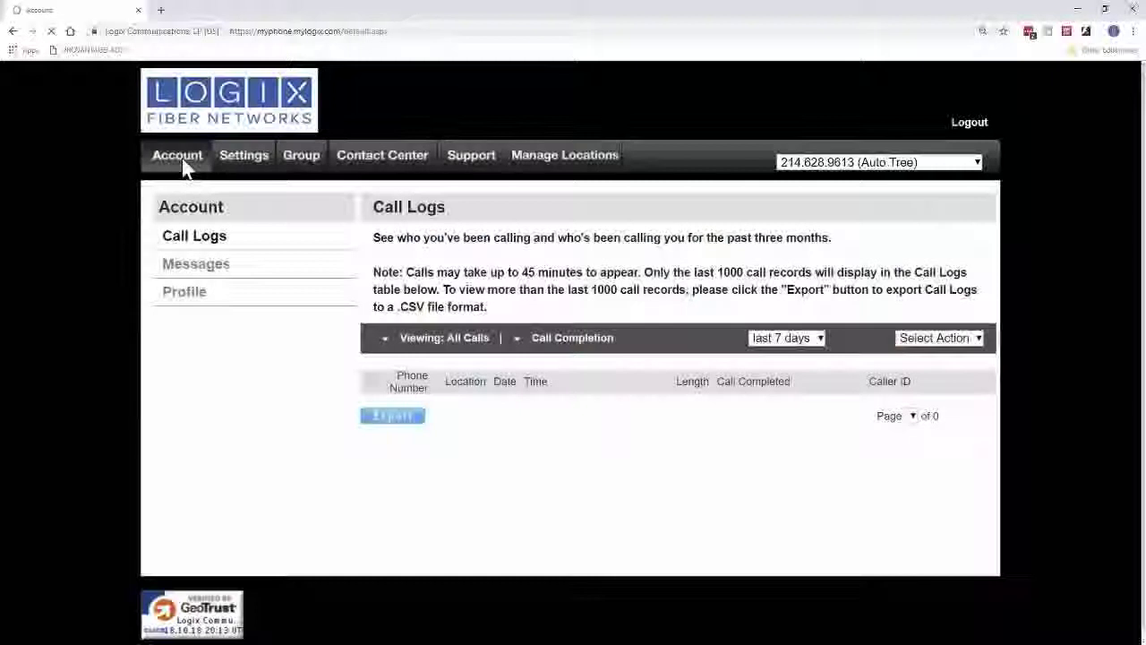
# View Messages voicemail for the current line and for two other executive seat lines.
pyautogui.click(195, 263)
pyautogui.click(814, 161)
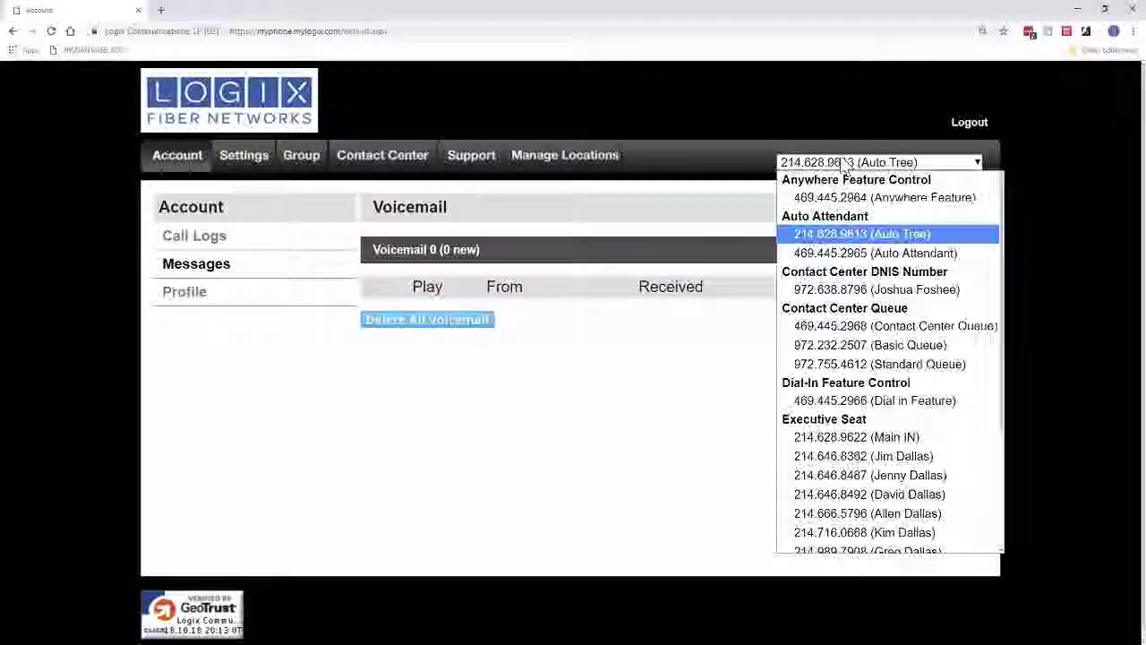
pyautogui.click(898, 456)
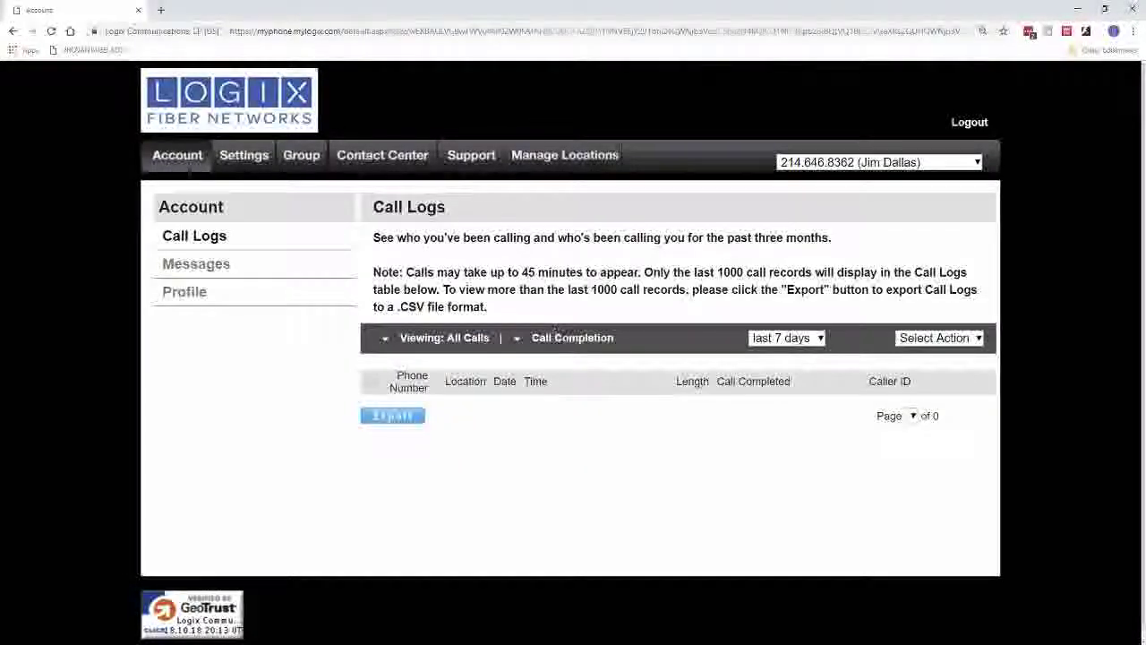
pyautogui.click(224, 267)
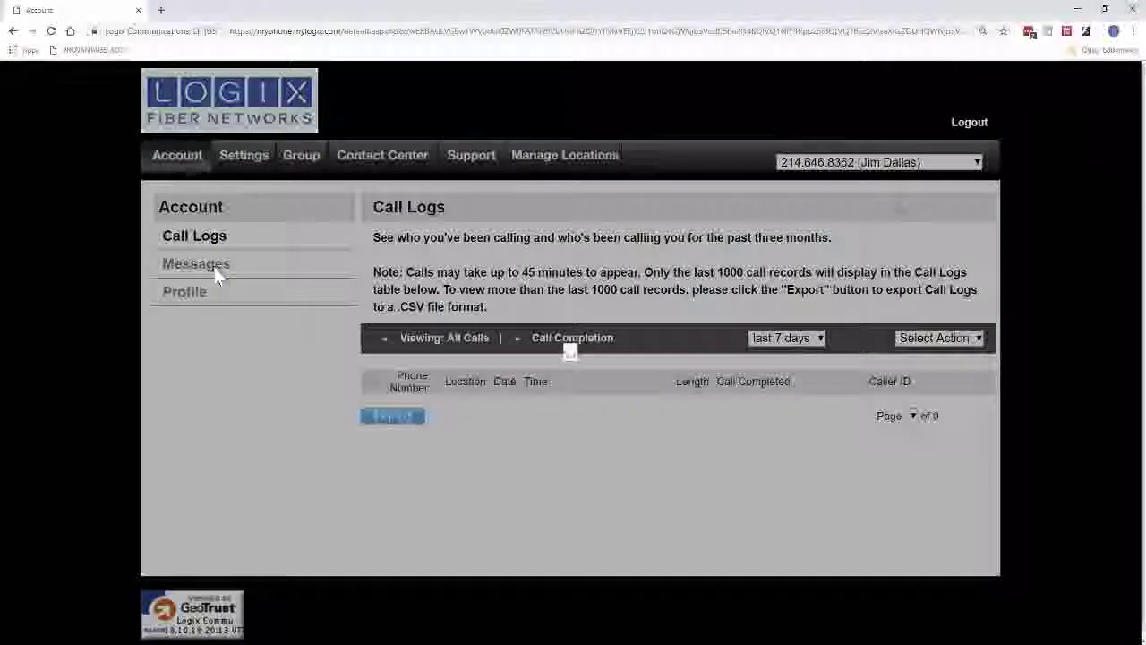
pyautogui.click(856, 162)
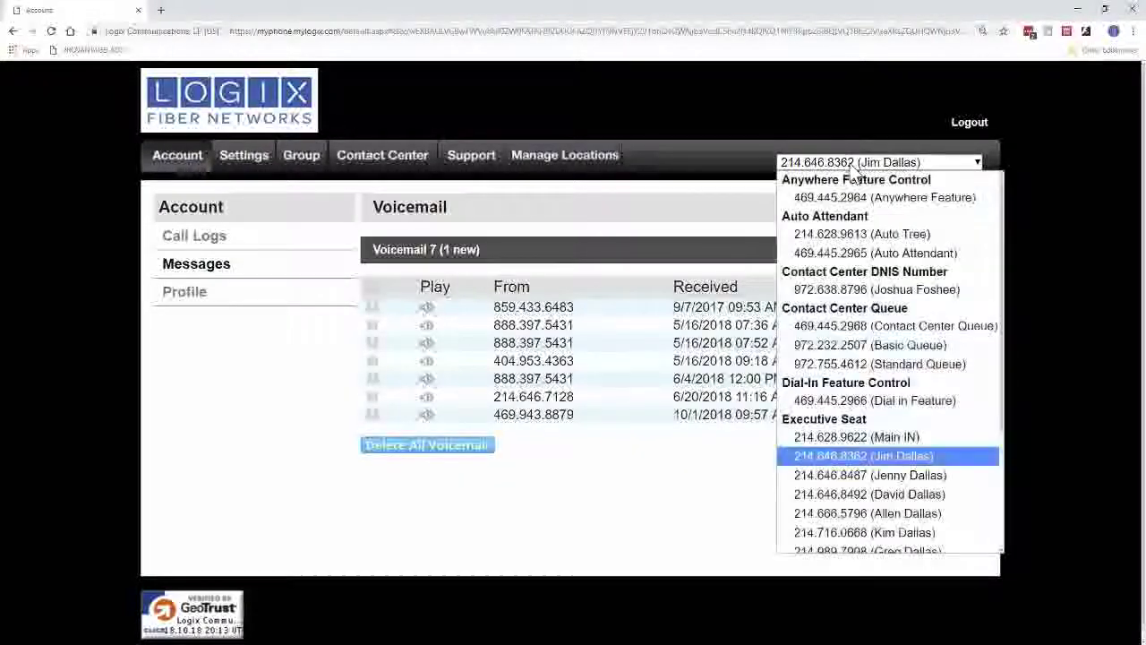
pyautogui.click(930, 475)
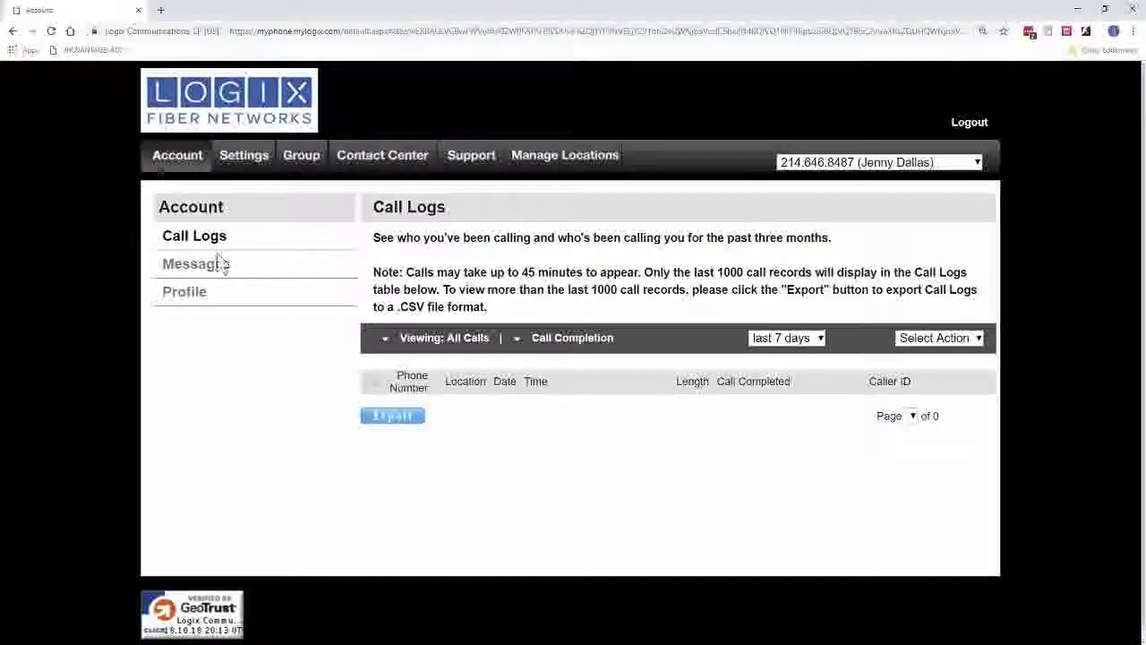
pyautogui.click(223, 263)
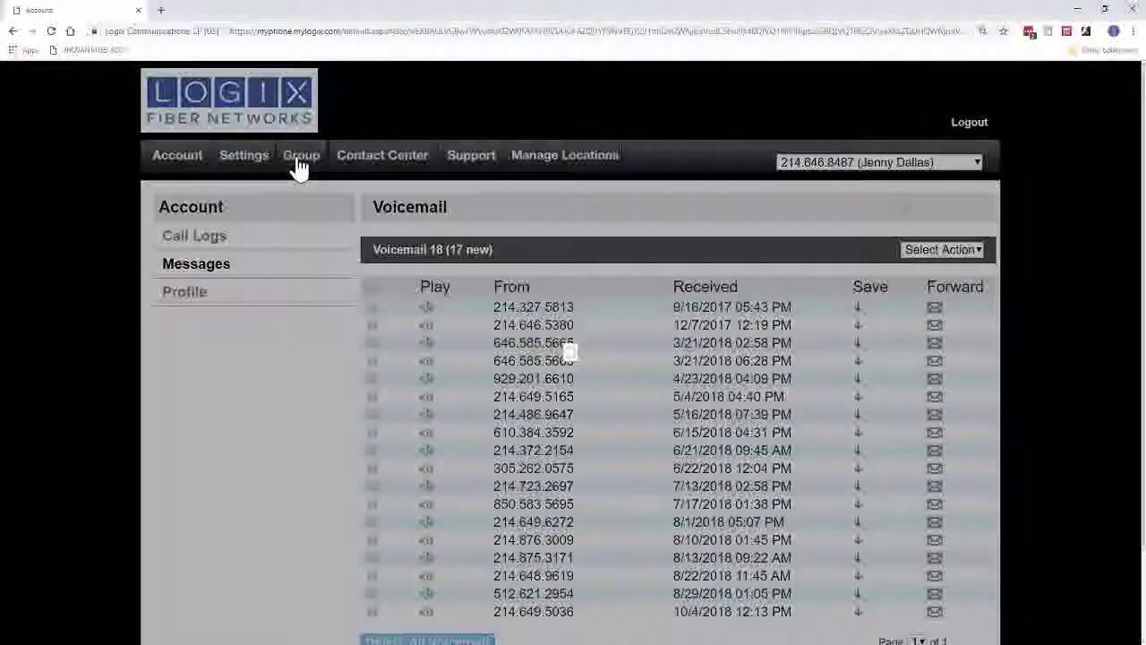
# Go to the Group page and expand Manage Lines under Group Administration.
pyautogui.click(298, 168)
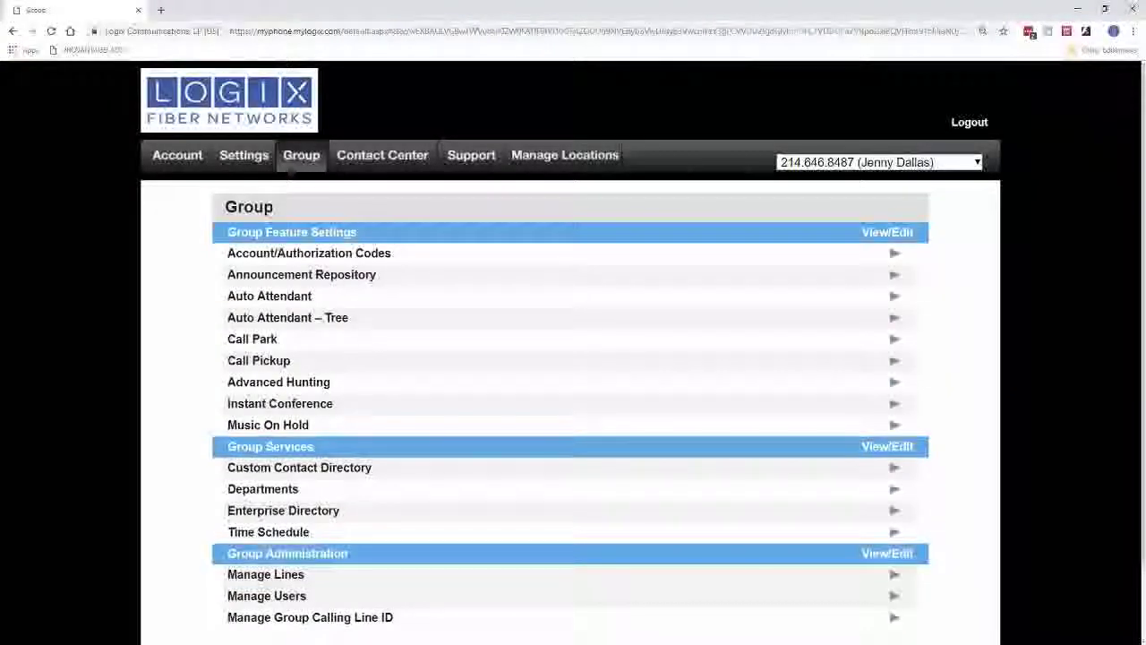
pyautogui.scroll(-1, 332, 377)
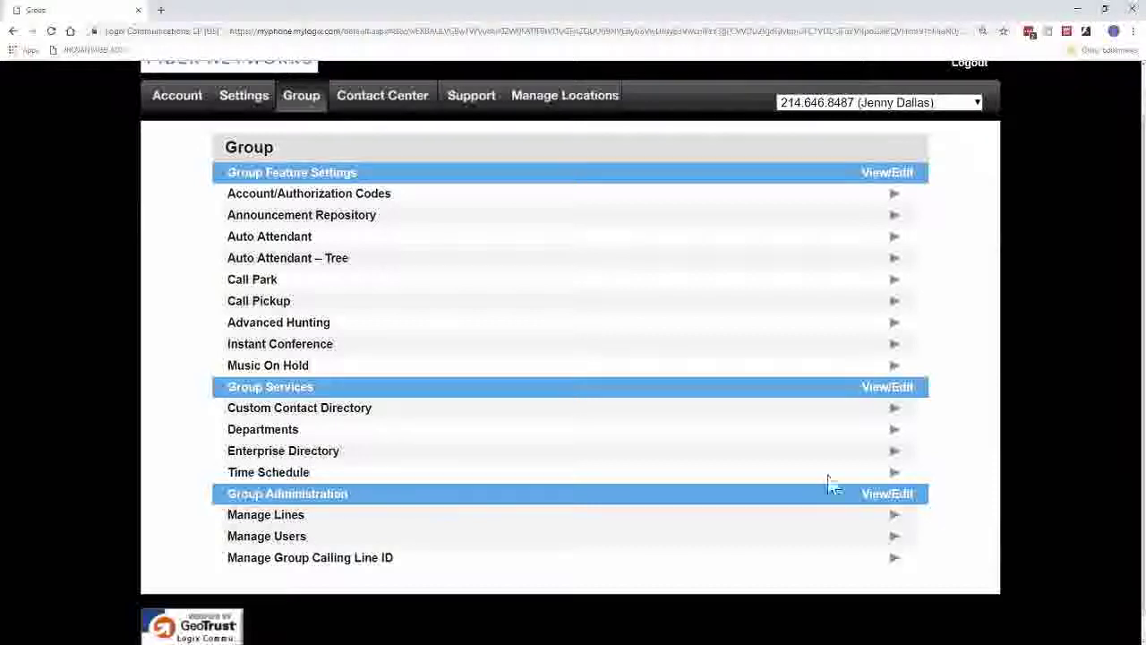
pyautogui.click(894, 515)
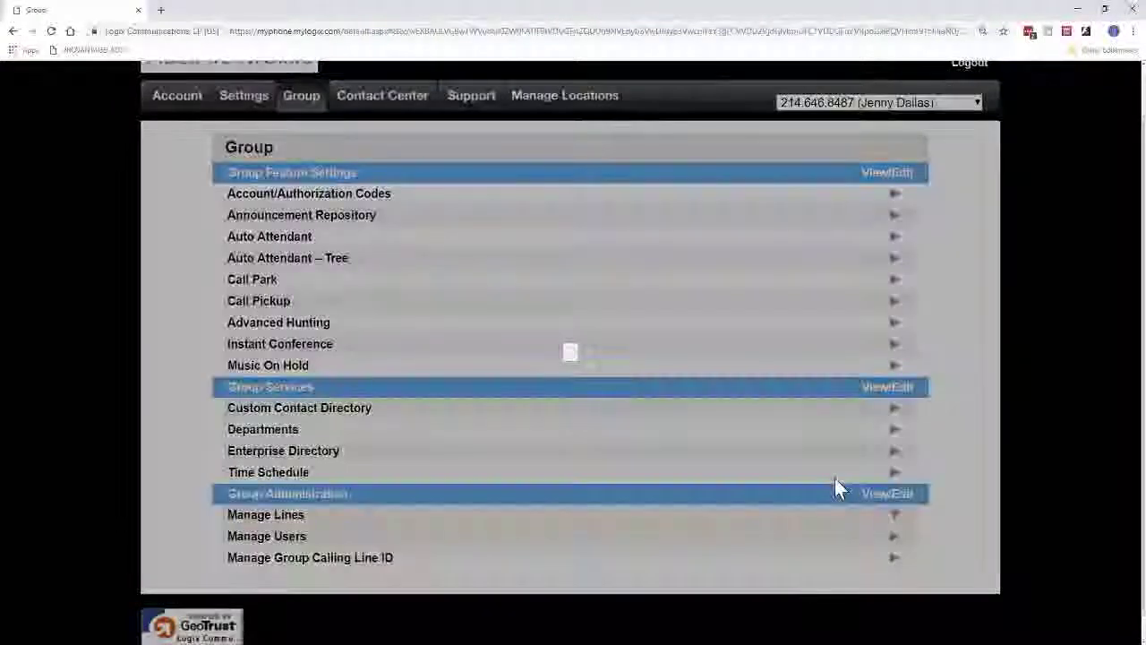
# Review the first line's Outbound Caller ID numbers in its editor, then cancel without changes.
pyautogui.scroll(-3, 835, 481)
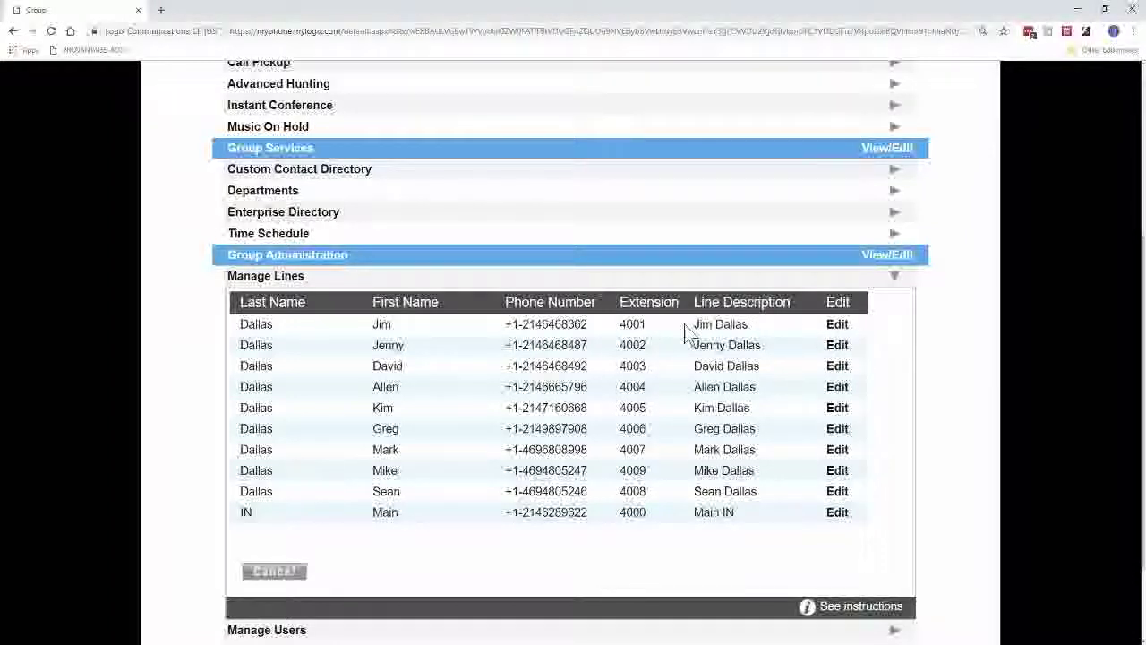
pyautogui.click(839, 326)
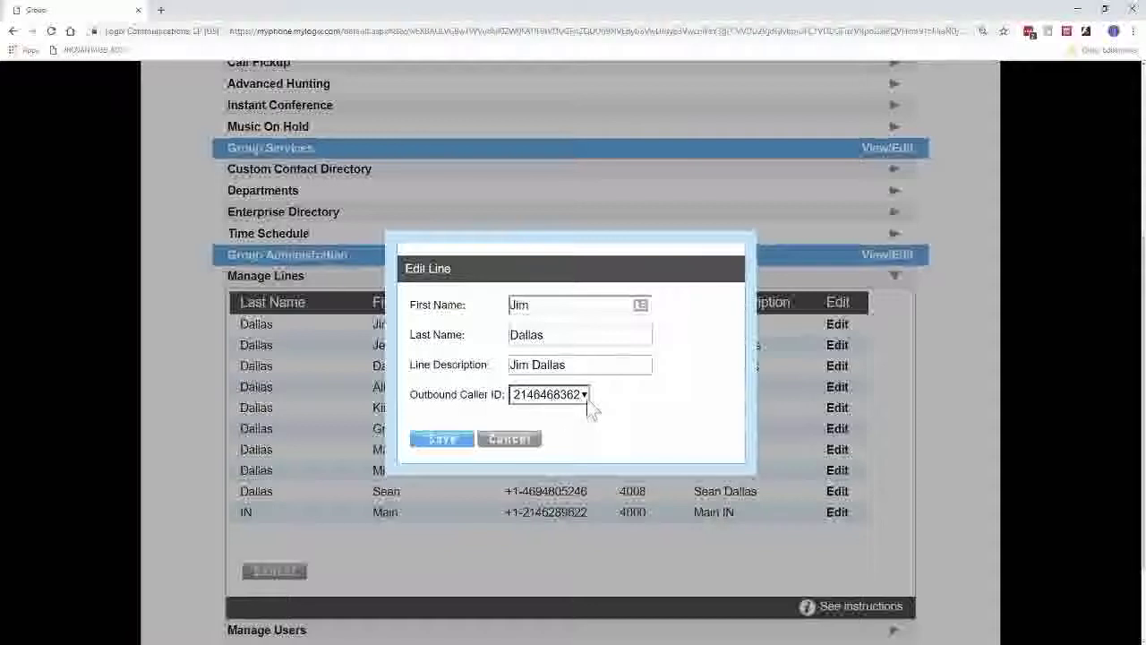
pyautogui.click(584, 396)
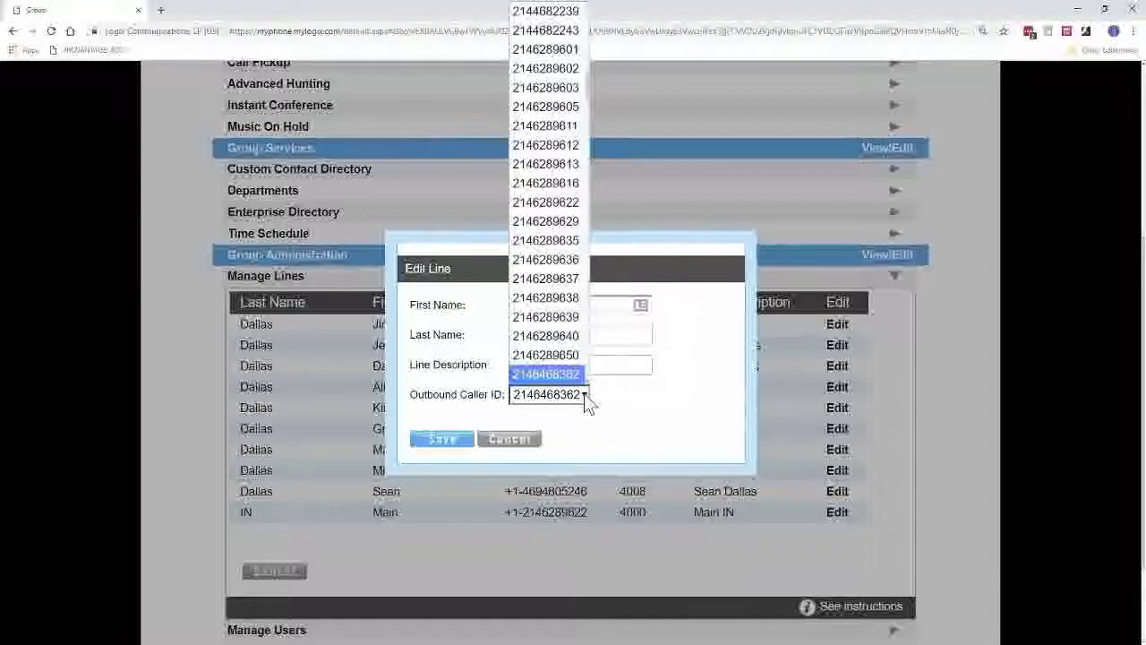
pyautogui.scroll(8, 553, 322)
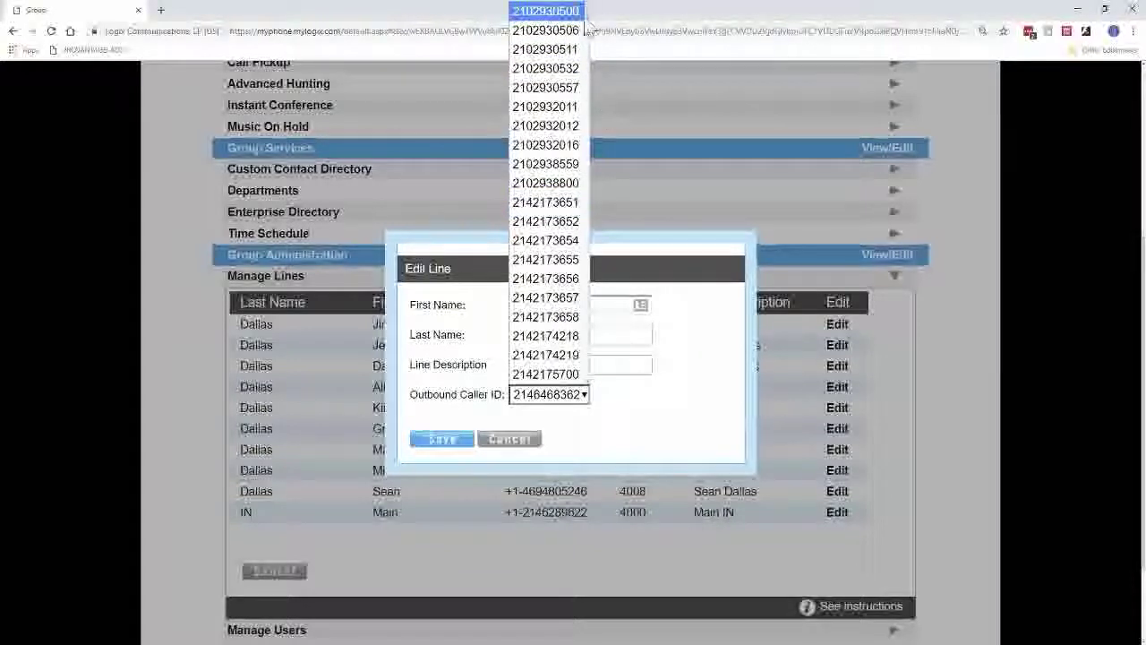
pyautogui.click(640, 405)
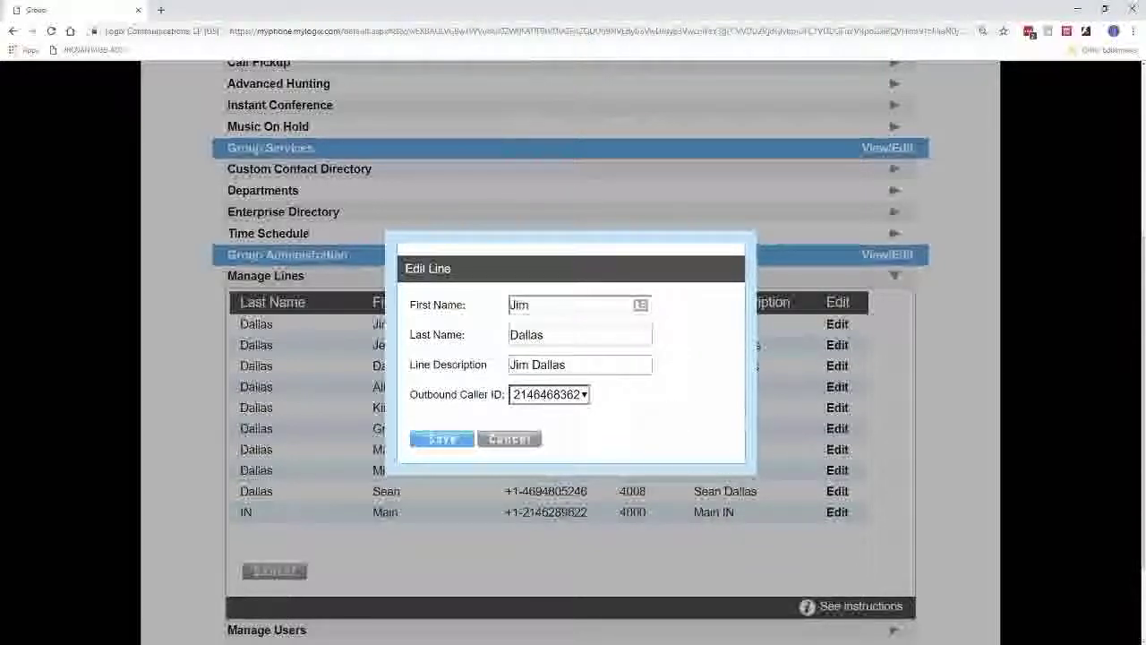
pyautogui.click(513, 440)
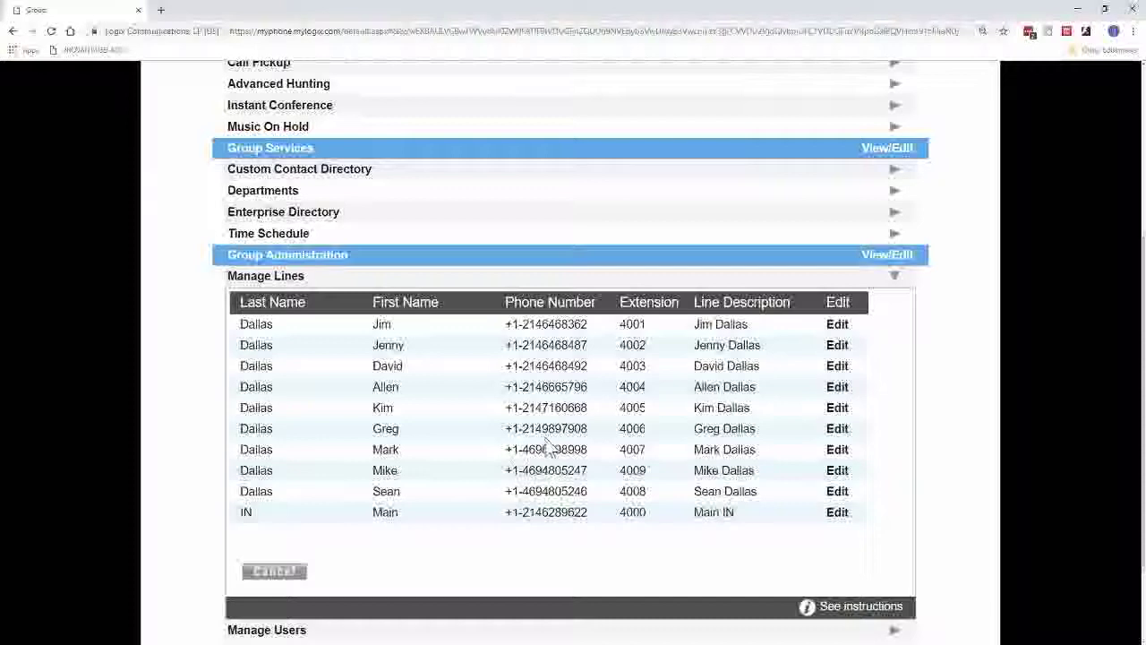
pyautogui.scroll(-3, 548, 448)
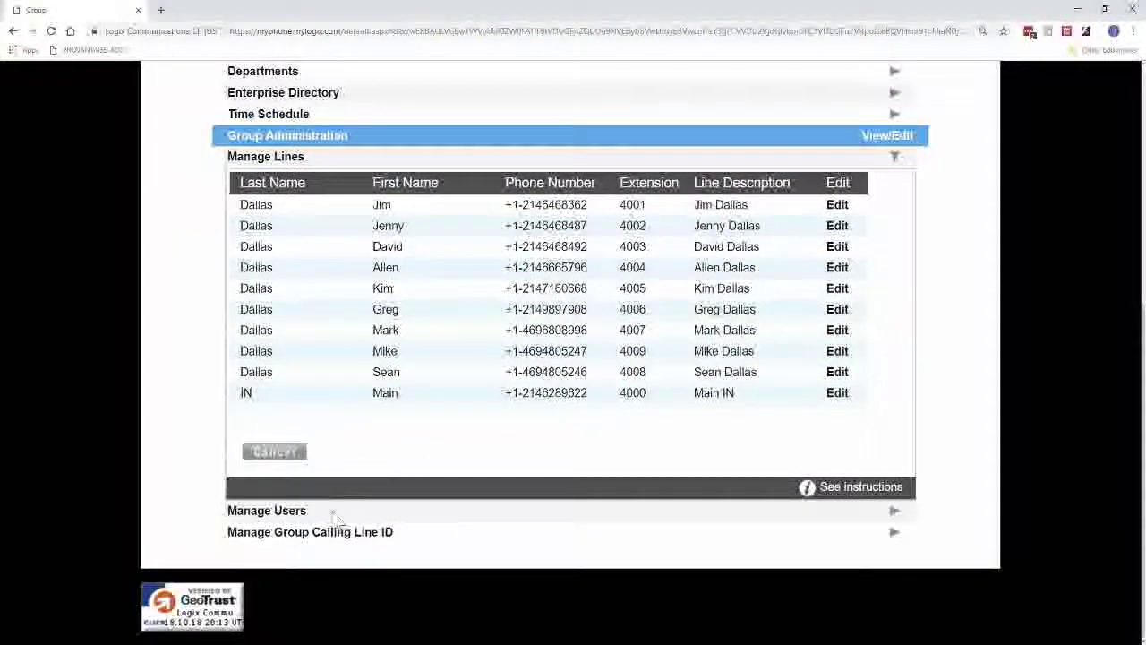
# Expand Manage Users and review the main admin account's settings, cancelling without changes.
pyautogui.click(895, 513)
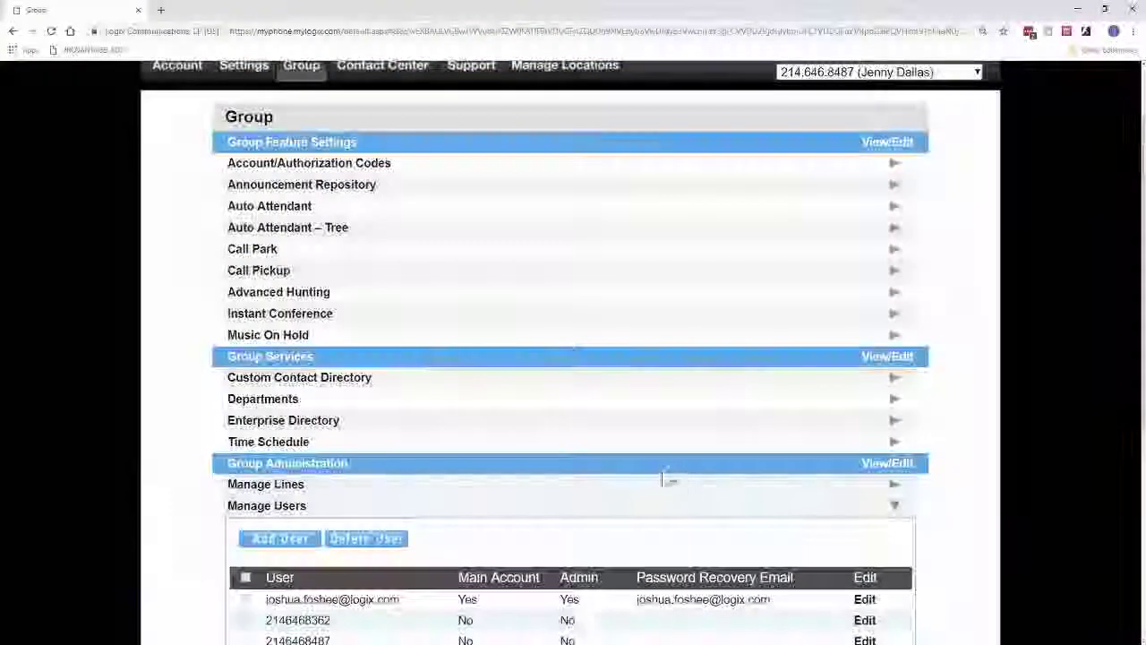
pyautogui.scroll(-3, 662, 475)
pyautogui.scroll(-2, 659, 473)
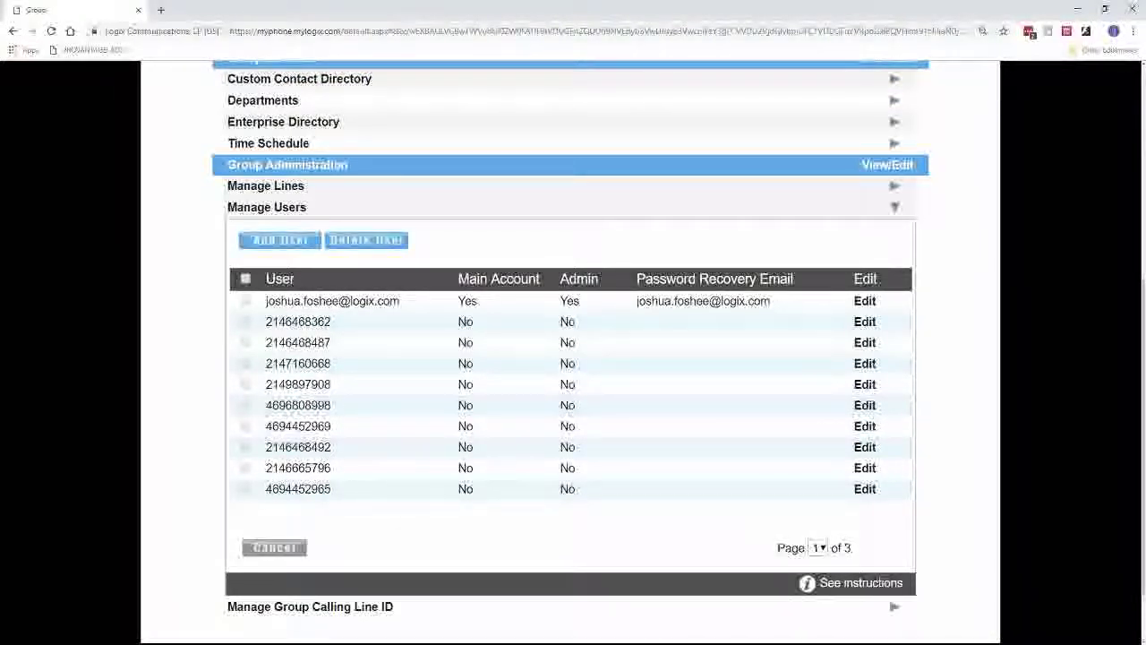
pyautogui.click(866, 302)
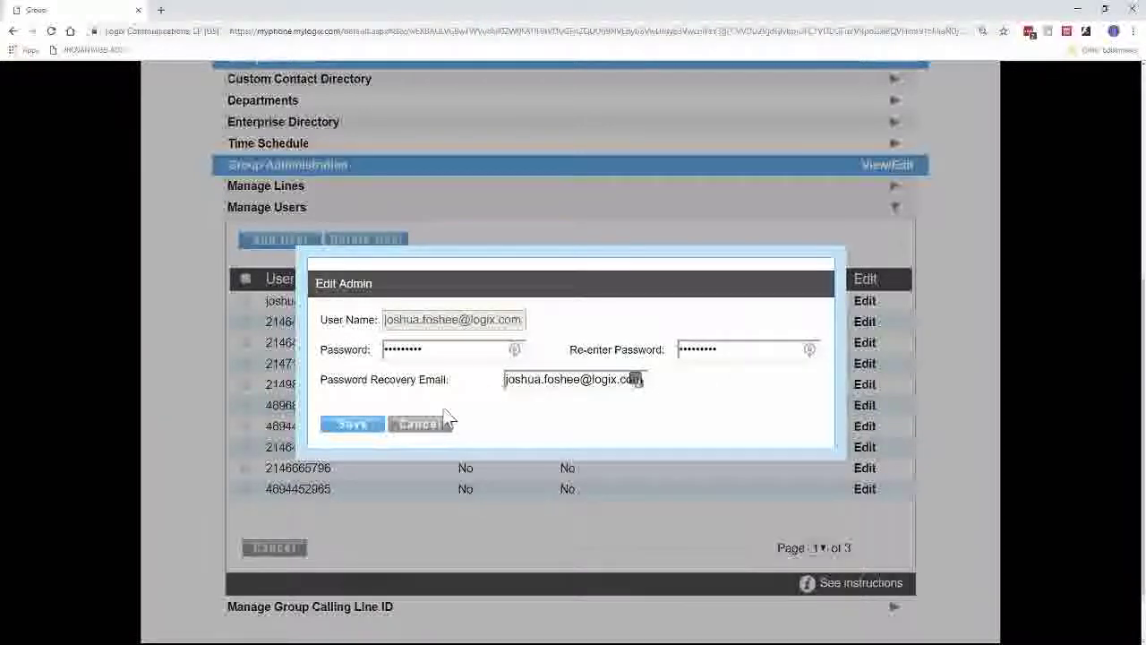
pyautogui.click(420, 424)
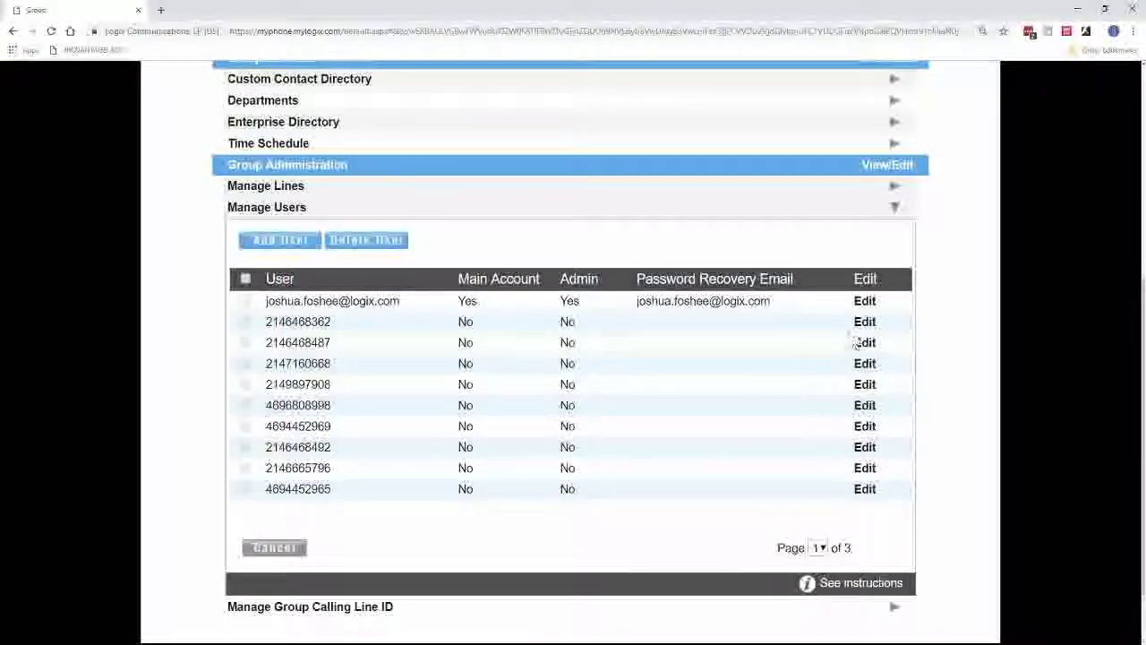
# Inspect the first line user's account settings and password fields, then cancel without saving.
pyautogui.click(865, 323)
pyautogui.click(412, 215)
pyautogui.moveTo(689, 215); pyautogui.dragTo(716, 215)
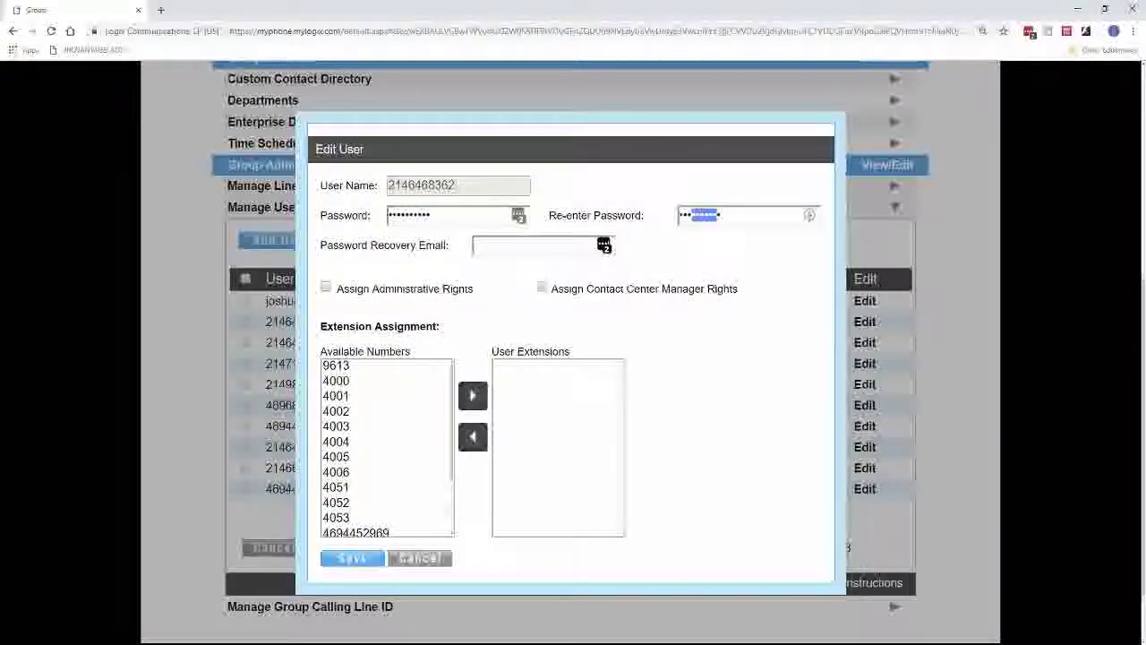
pyautogui.hotkey('ctrl', 'v')
pyautogui.press('Tab')
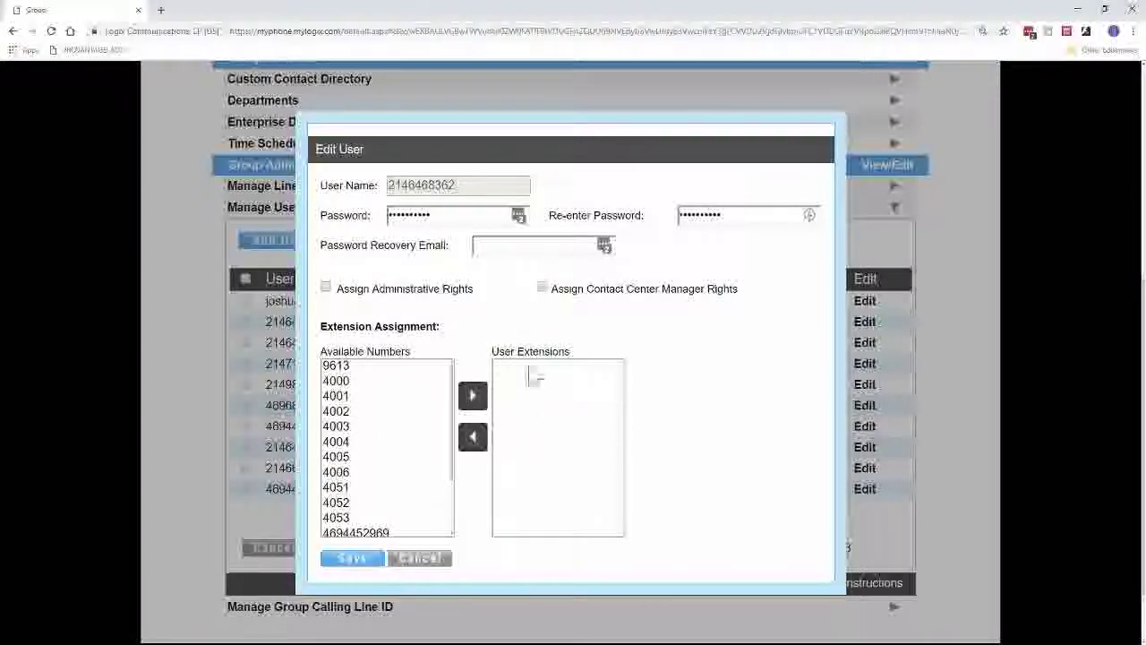
pyautogui.click(437, 561)
# Scroll back through the Manage Users list and start entering a new web address.
pyautogui.scroll(3, 439, 501)
pyautogui.scroll(2, 446, 475)
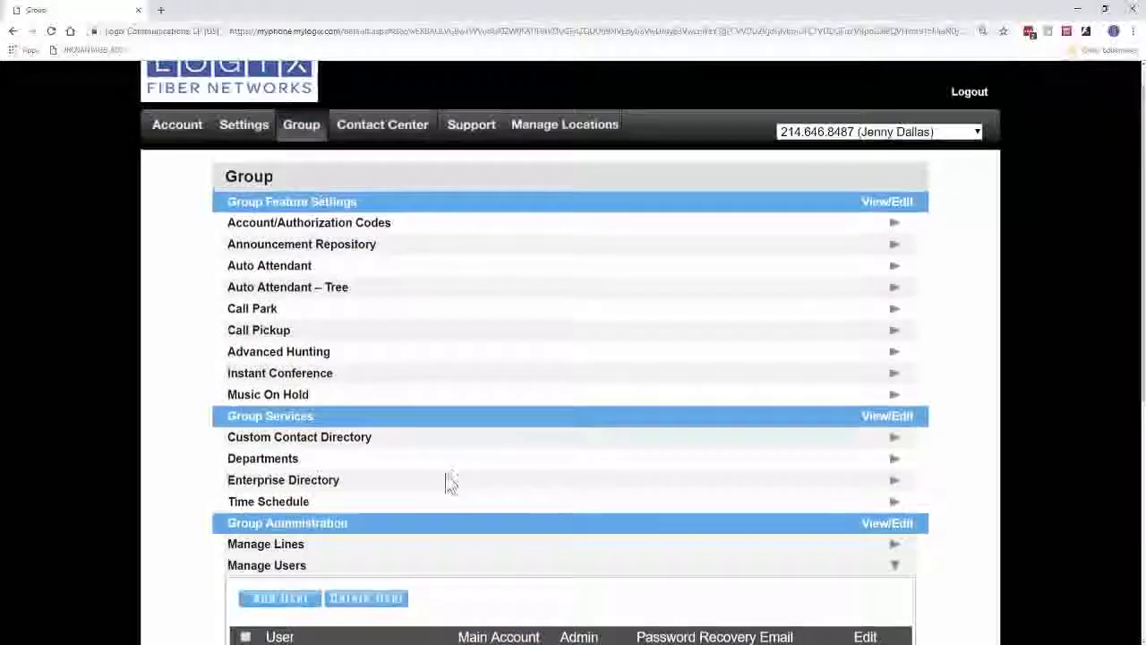
pyautogui.scroll(-4, 446, 475)
pyautogui.scroll(5, 445, 489)
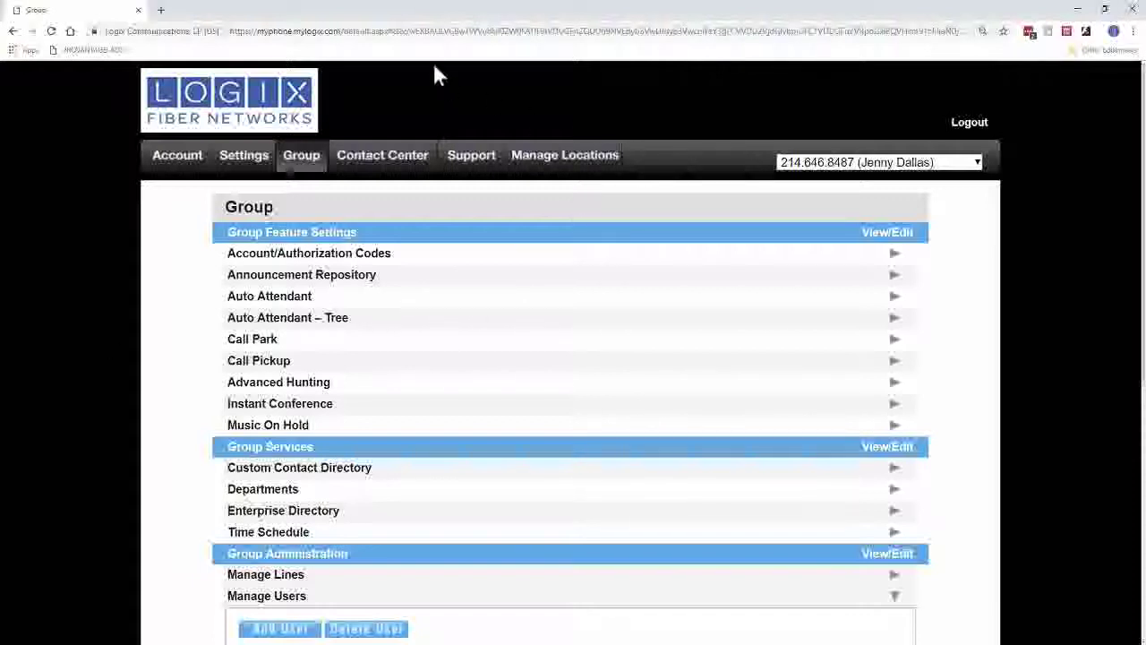
pyautogui.click(437, 37)
# Go to logix.com Customer Resources and open the Communicator desktop app download page.
pyautogui.write('logix.co')
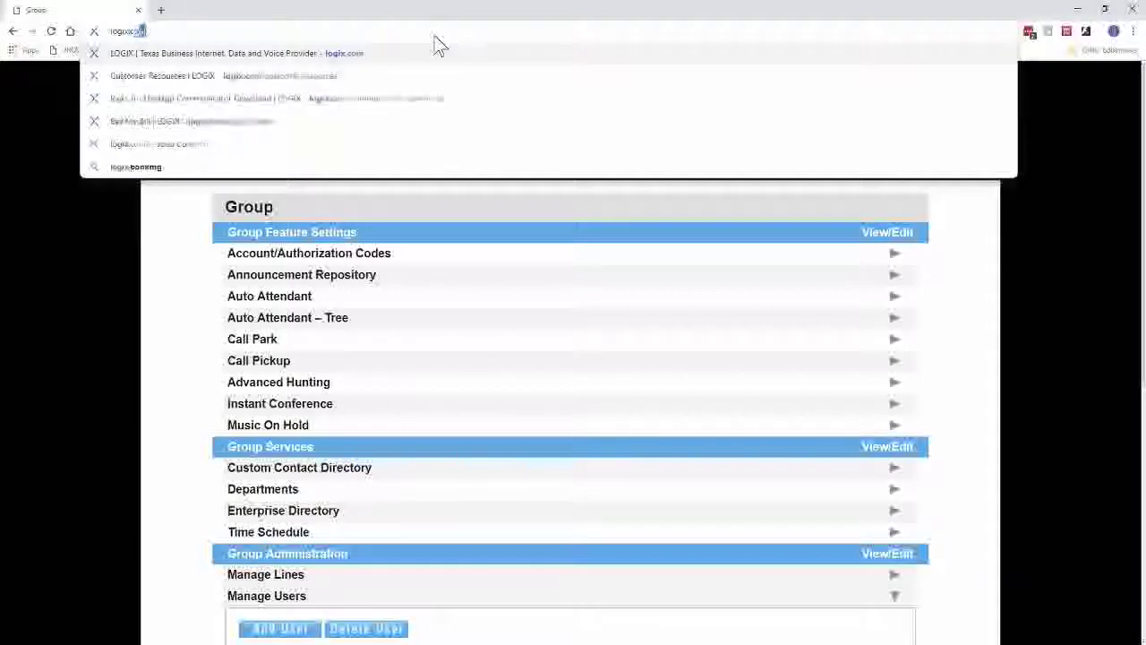
pyautogui.press('Return')
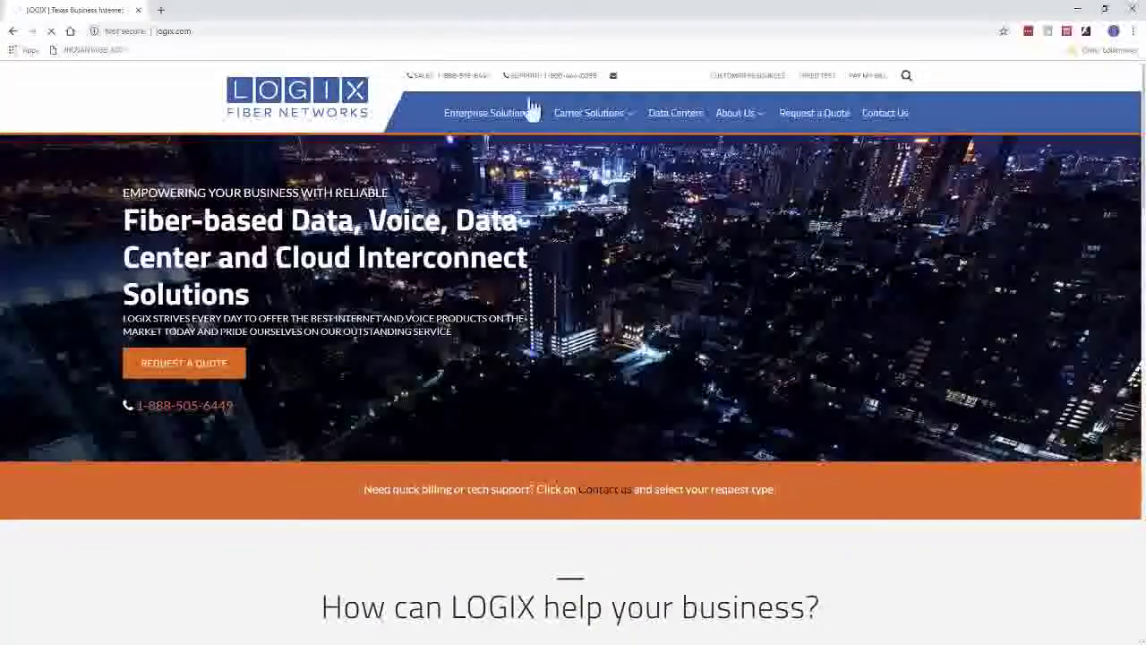
pyautogui.click(744, 79)
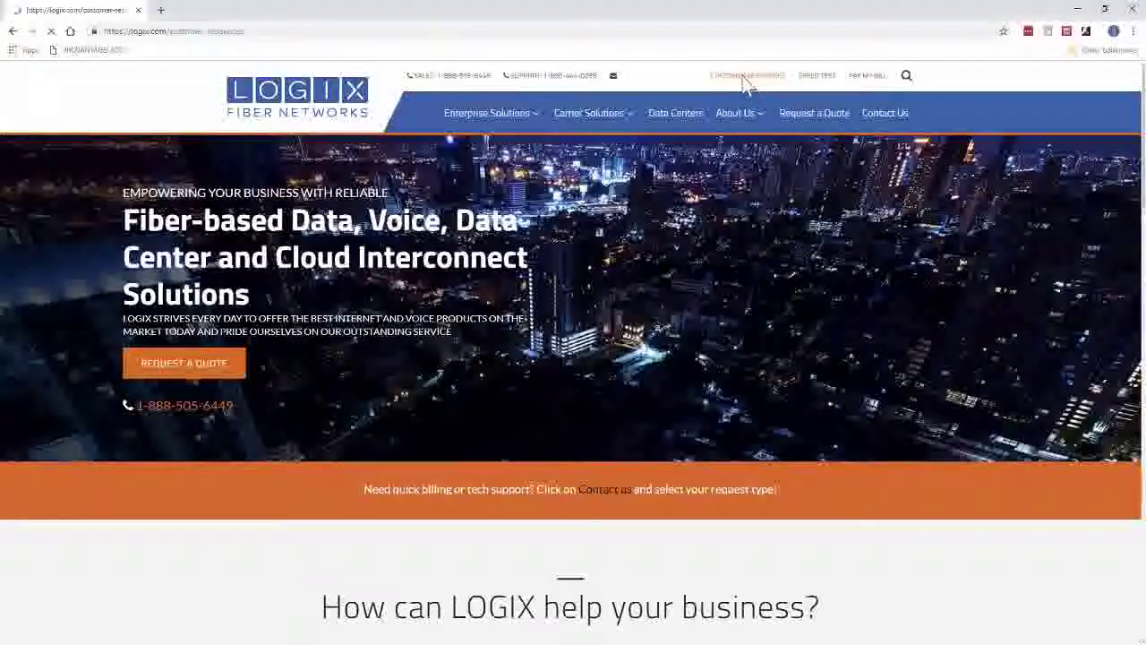
pyautogui.scroll(-10, 548, 267)
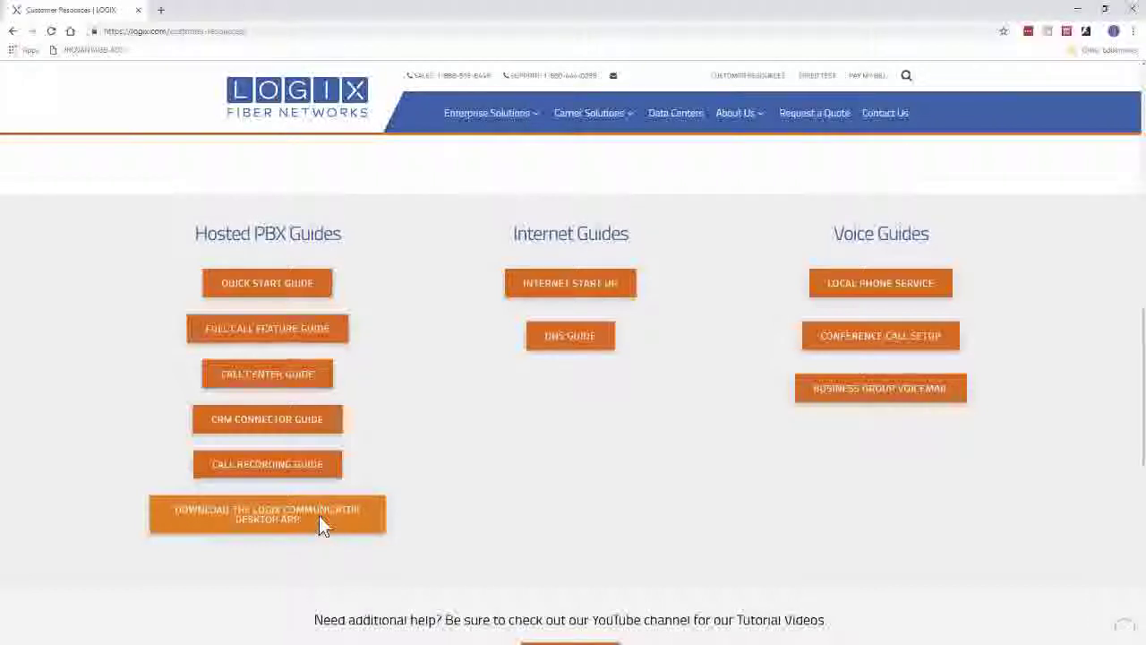
pyautogui.click(320, 523)
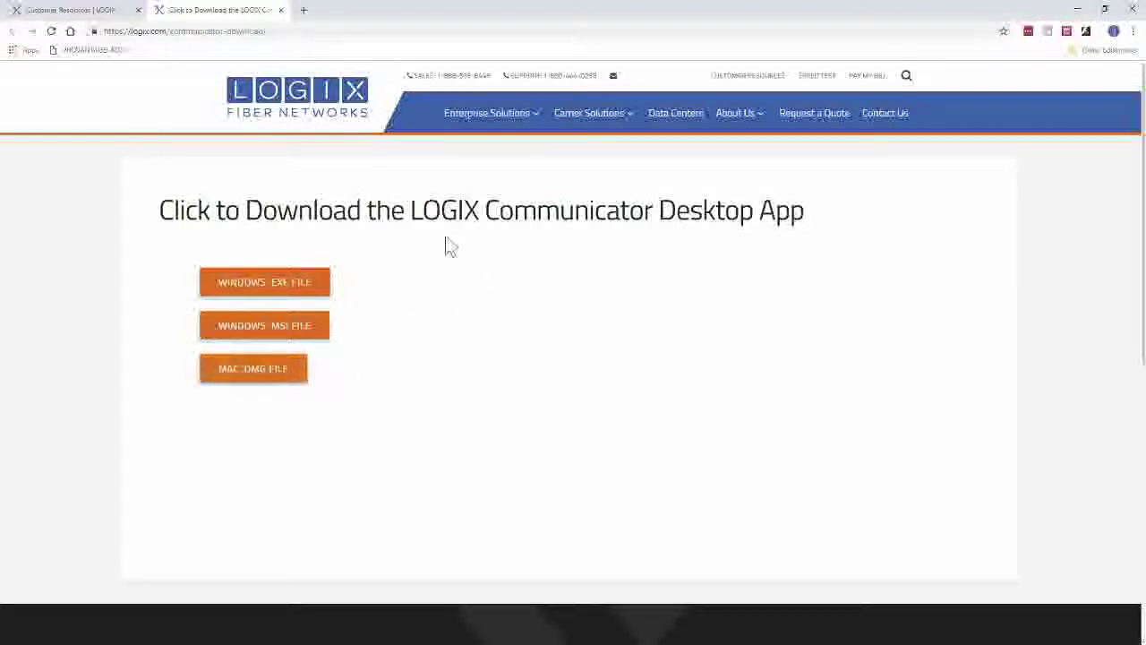
# Highlight 'LOGIX Communicator' in the heading, minimize the browser and Word, and centre the sign-in window.
pyautogui.moveTo(422, 209); pyautogui.dragTo(620, 210)
pyautogui.click(653, 254)
pyautogui.moveTo(411, 210); pyautogui.dragTo(653, 211)
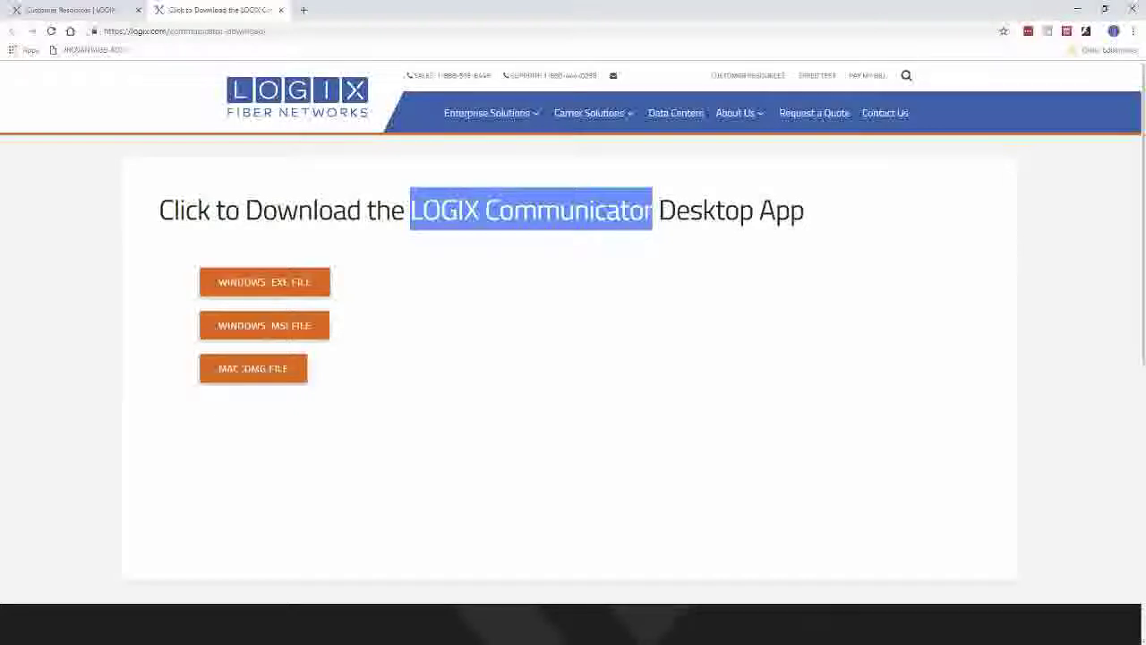
pyautogui.moveTo(187, 89); pyautogui.dragTo(471, 148)
pyautogui.click(1084, 16)
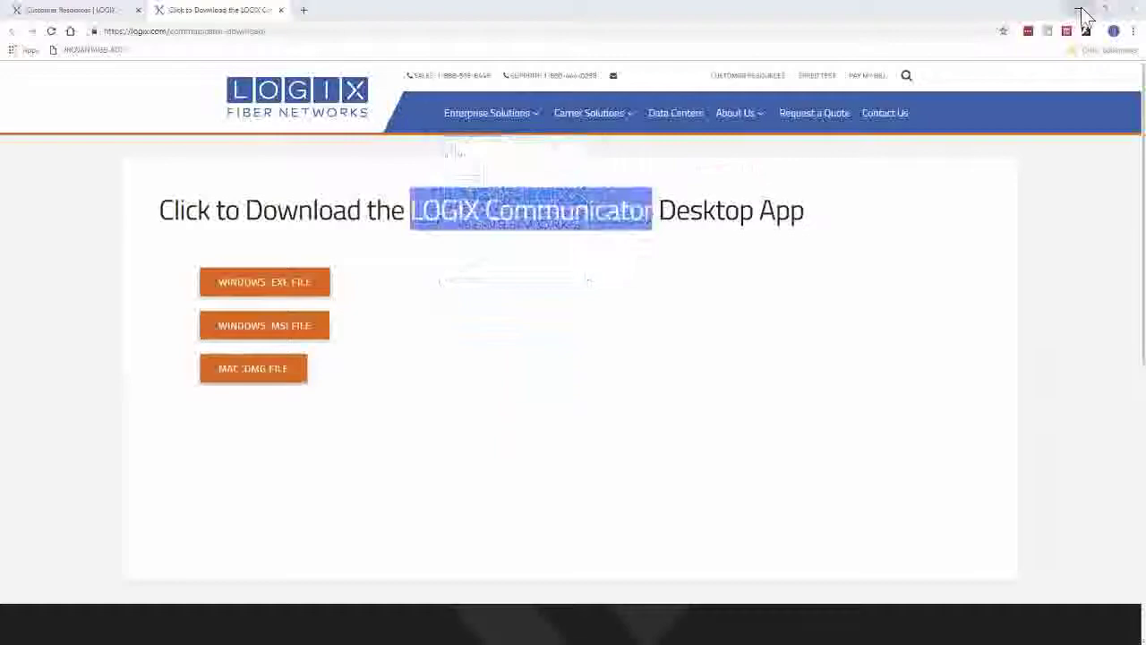
pyautogui.click(1085, 16)
pyautogui.moveTo(525, 151); pyautogui.dragTo(587, 171)
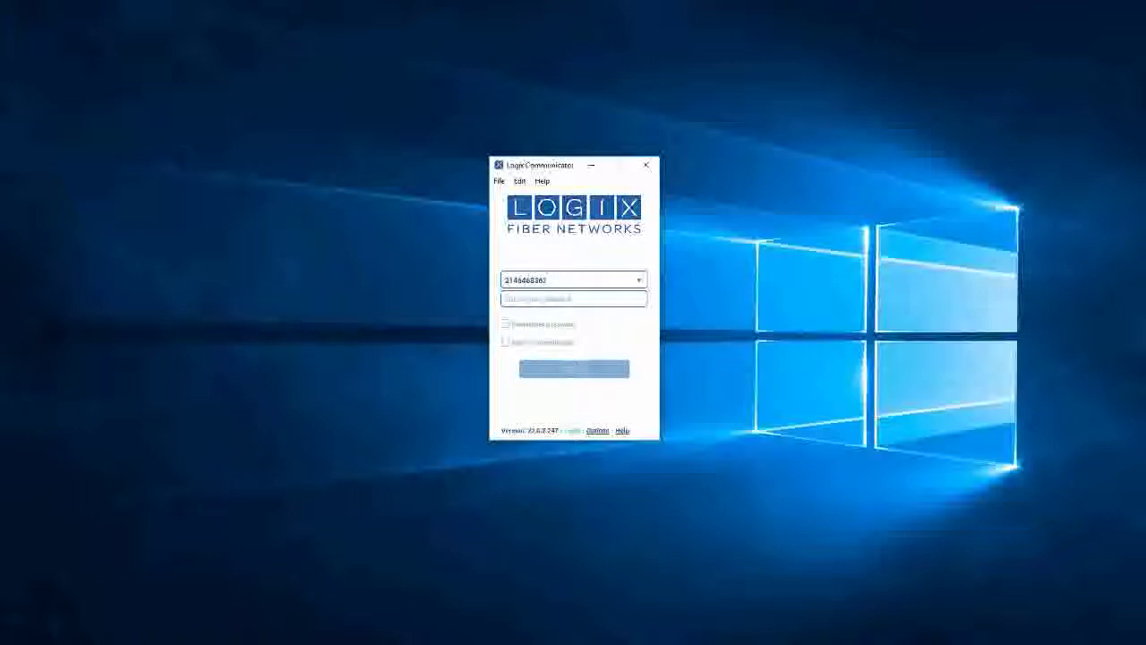
# Sign in to LOGIX Communicator with the account password and centre its main window.
pyautogui.write('•')
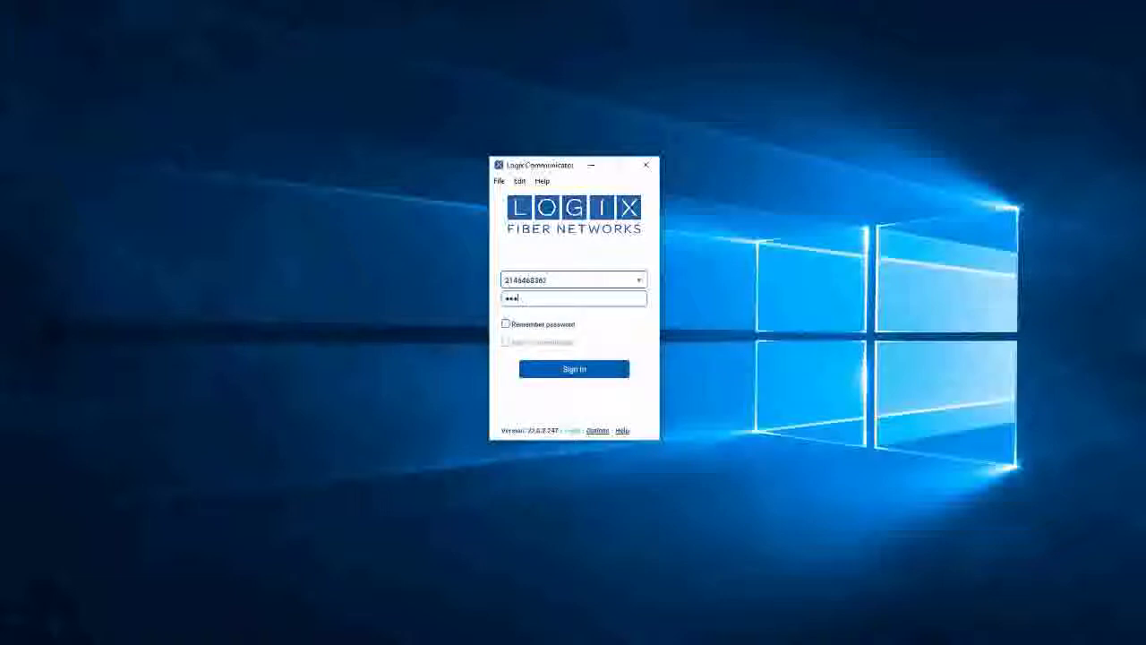
pyautogui.press('BackSpace')
pyautogui.press('BackSpace')
pyautogui.press('BackSpace')
pyautogui.write('••••')
pyautogui.press('Return')
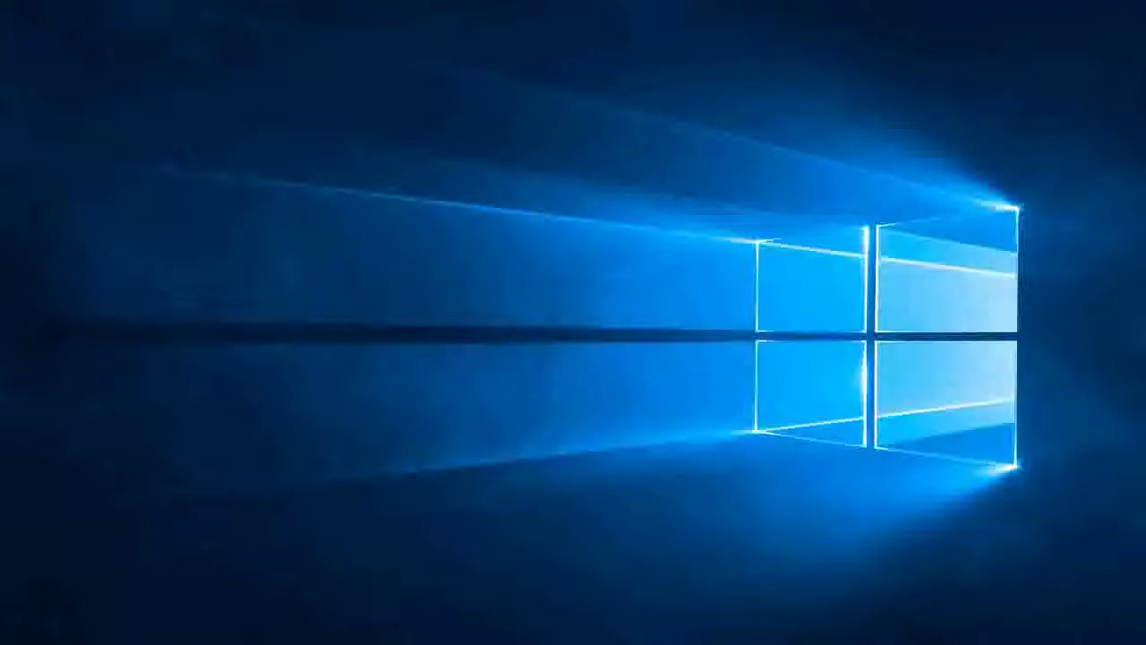
pyautogui.moveTo(460, 33); pyautogui.dragTo(533, 133)
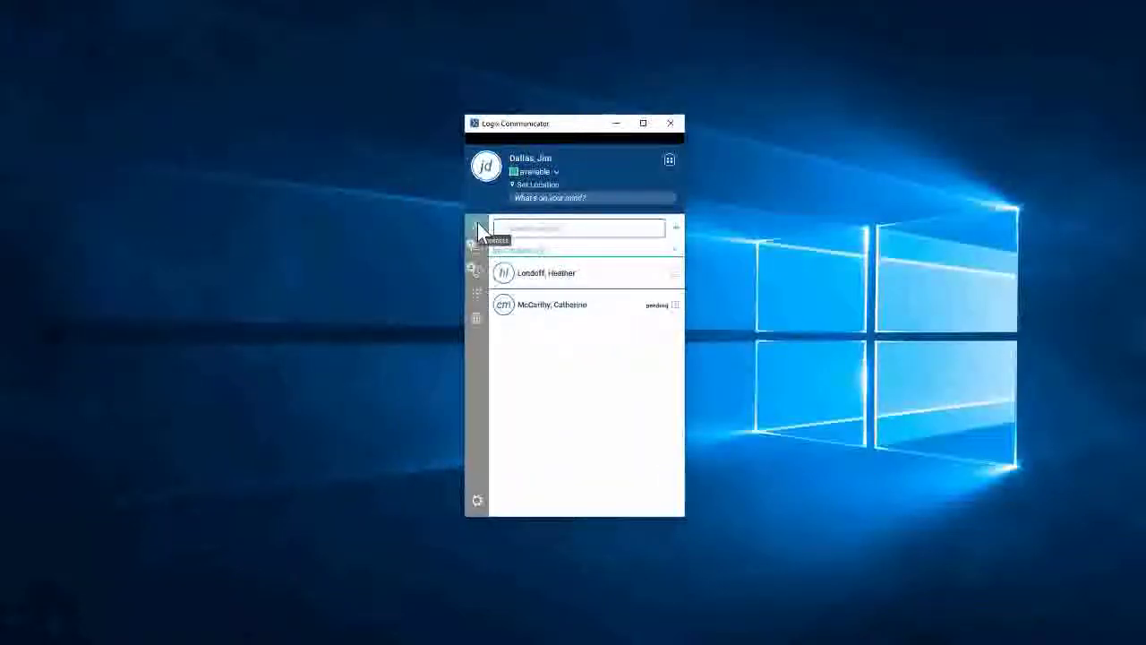
pyautogui.click(558, 309)
pyautogui.click(545, 281)
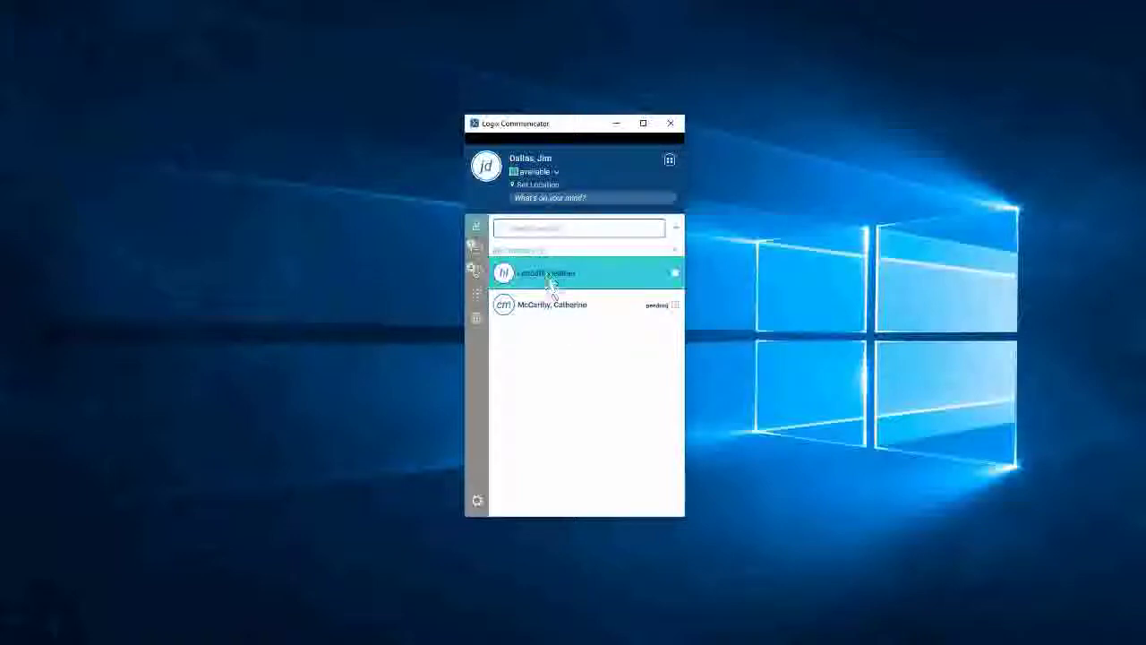
pyautogui.click(478, 252)
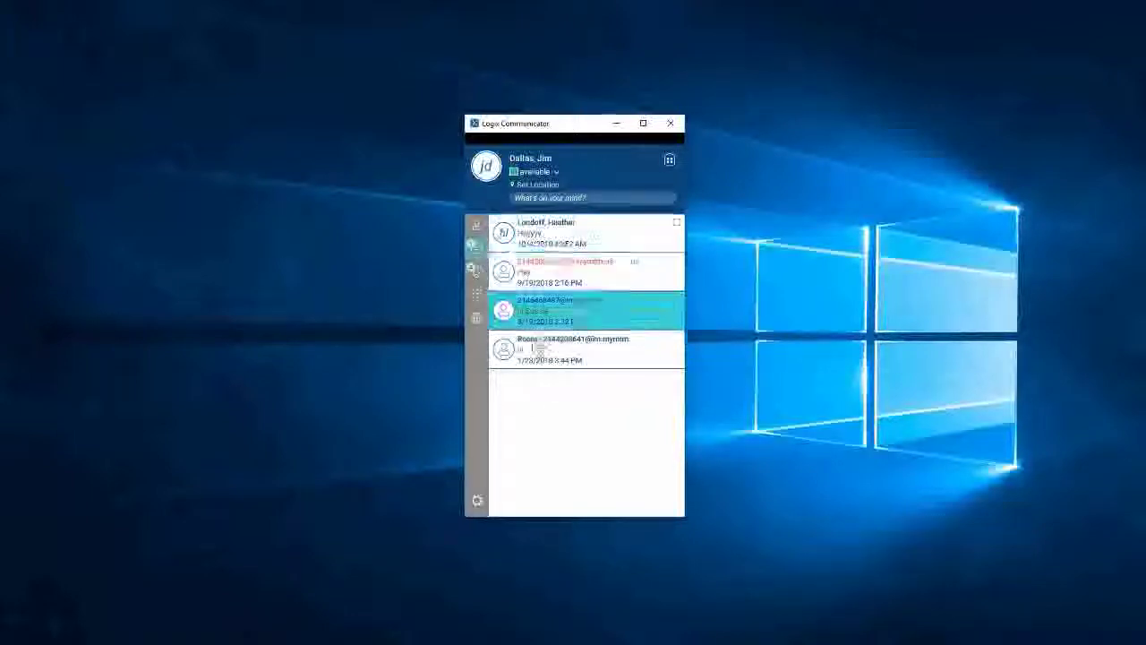
pyautogui.click(477, 269)
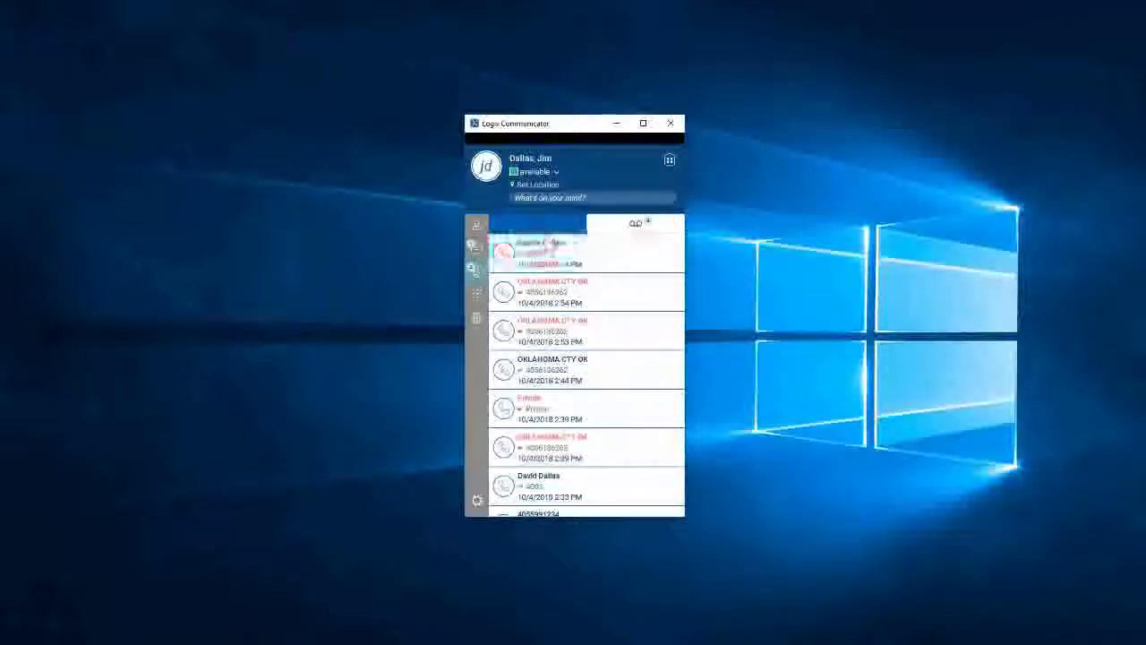
pyautogui.click(476, 295)
pyautogui.click(477, 269)
pyautogui.click(640, 229)
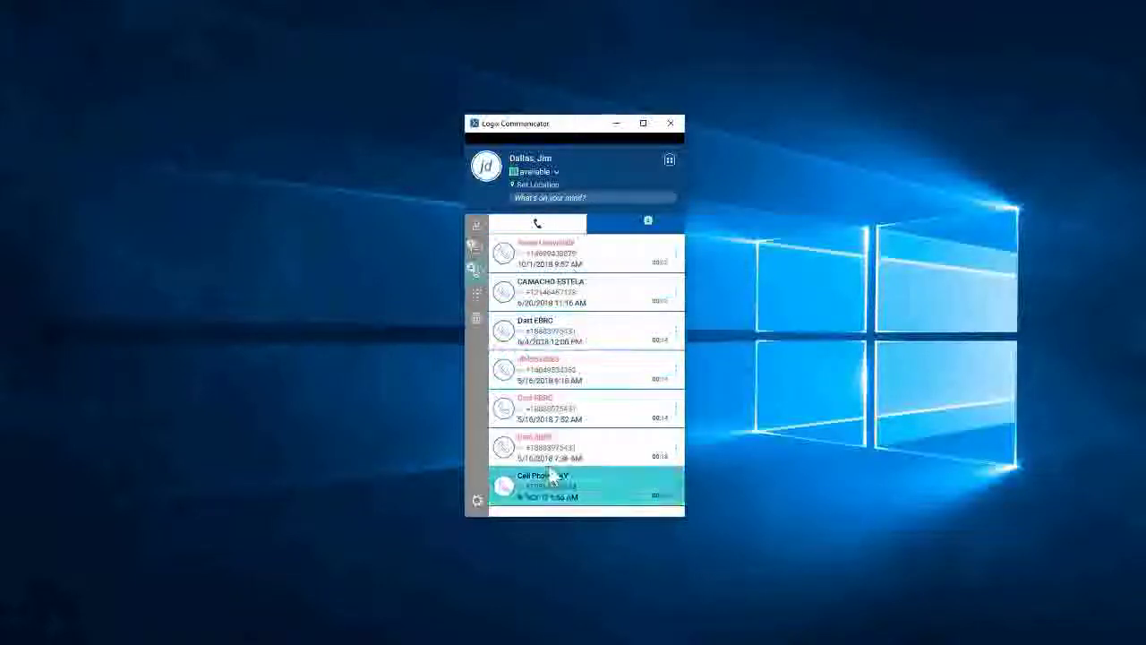
pyautogui.click(474, 293)
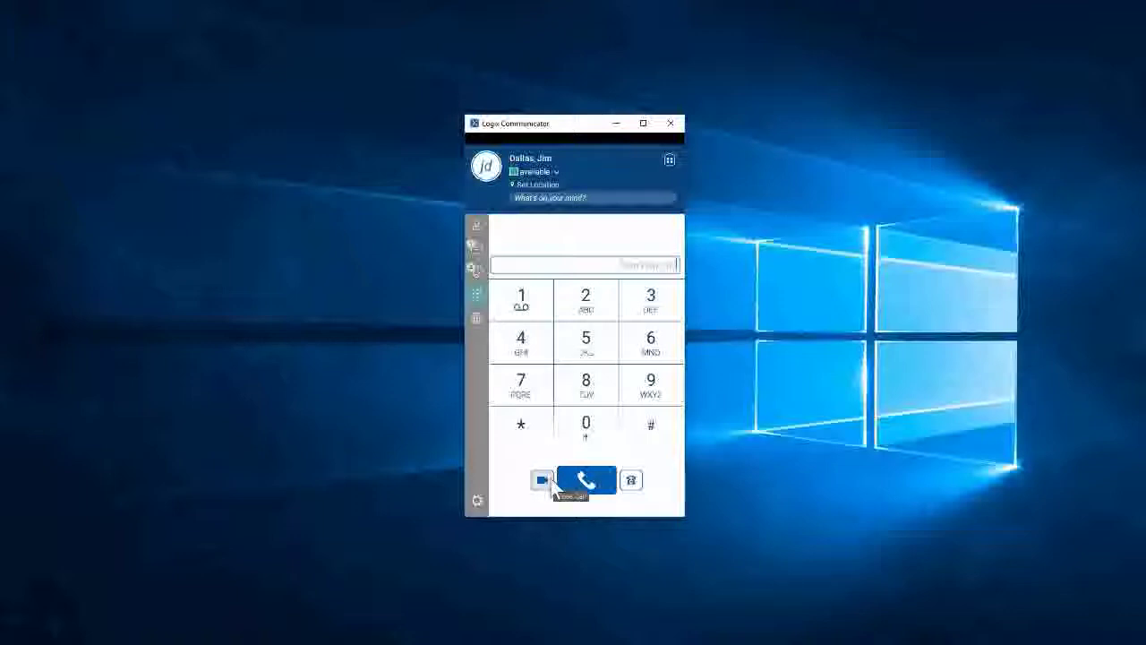
pyautogui.click(477, 324)
pyautogui.scroll(-5, 600, 320)
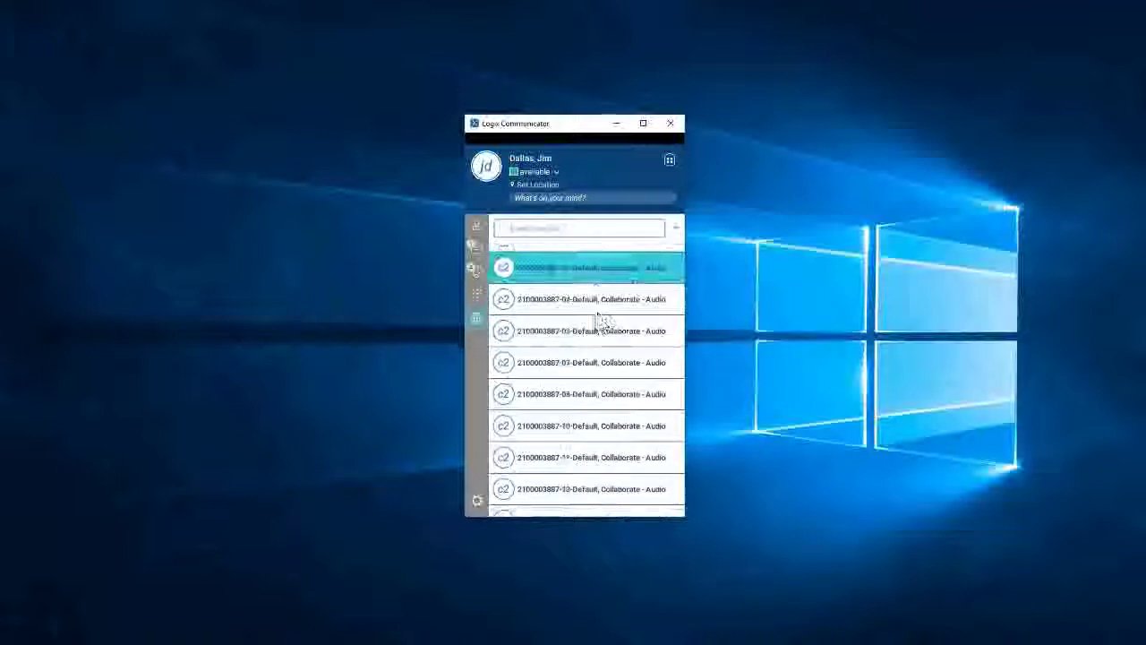
pyautogui.moveTo(682, 264); pyautogui.dragTo(687, 254)
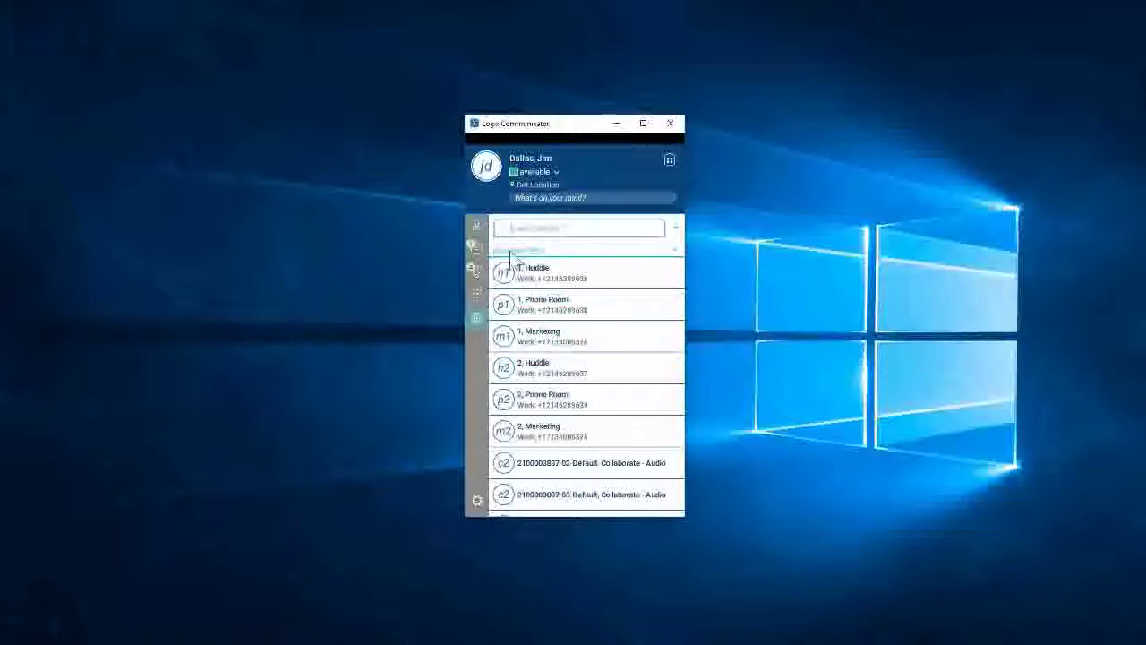
pyautogui.click(477, 226)
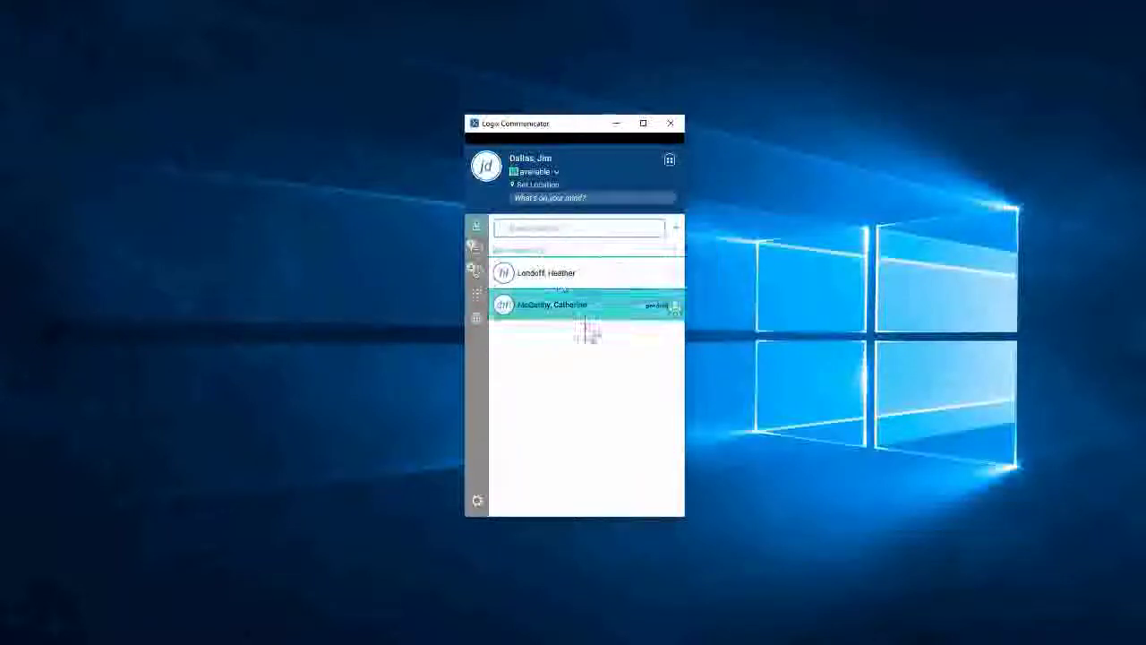
pyautogui.moveTo(532, 122); pyautogui.dragTo(519, 102)
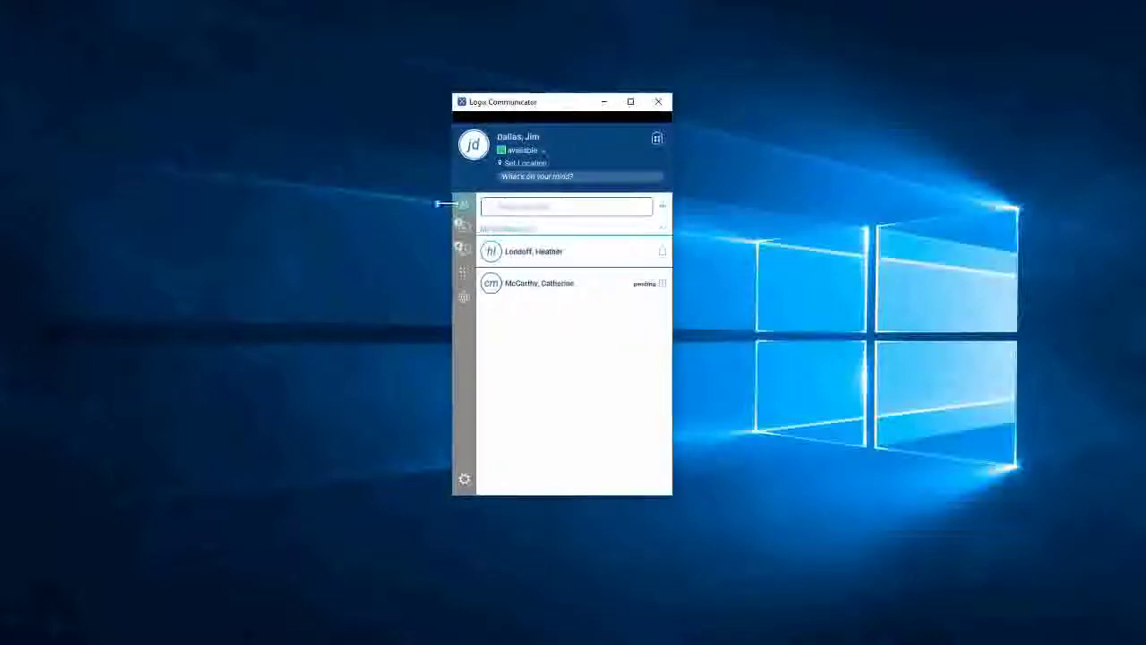
# Look over Communicator's Options, leaving the Language setting unchanged, then minimize the window.
pyautogui.click(464, 482)
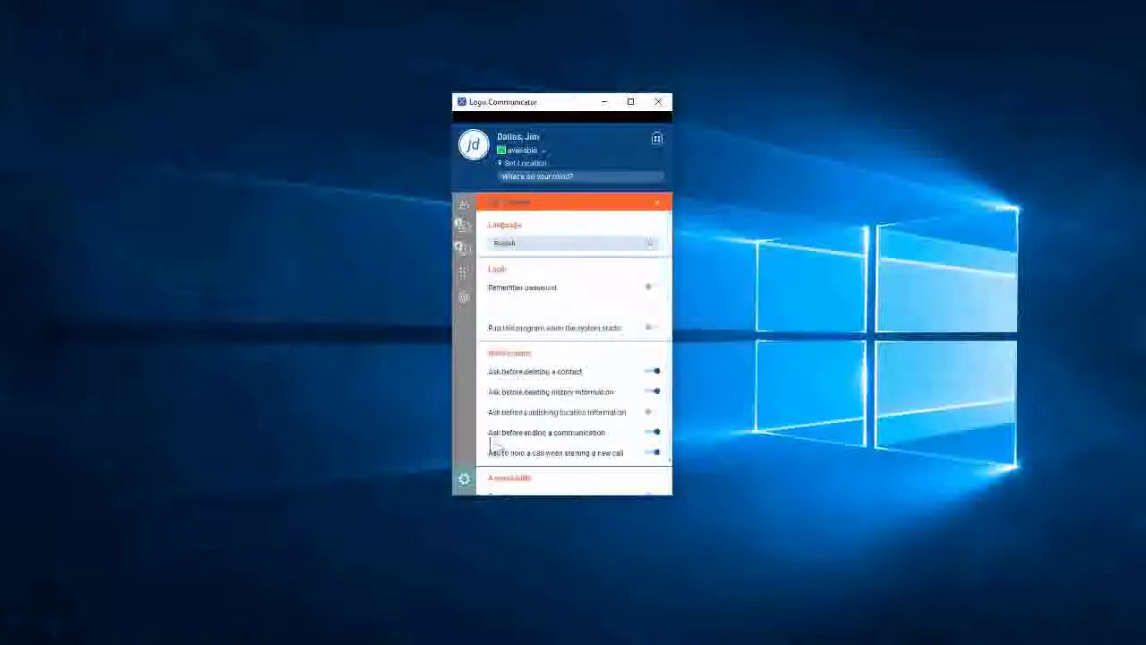
pyautogui.scroll(-1, 596, 301)
pyautogui.scroll(1, 598, 314)
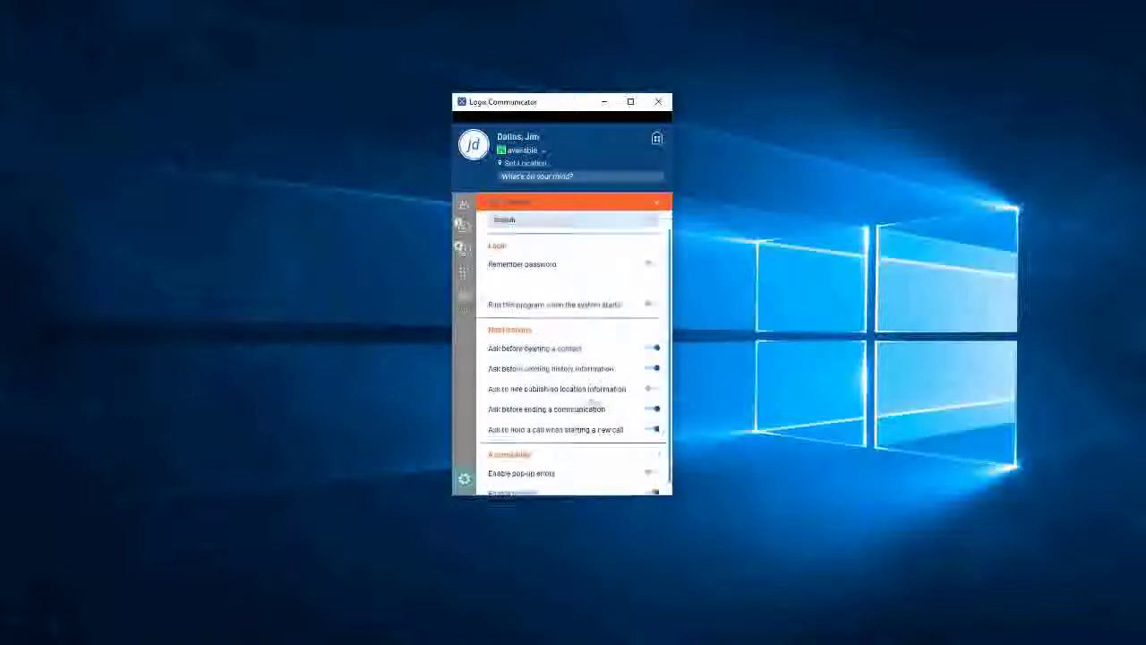
pyautogui.click(563, 240)
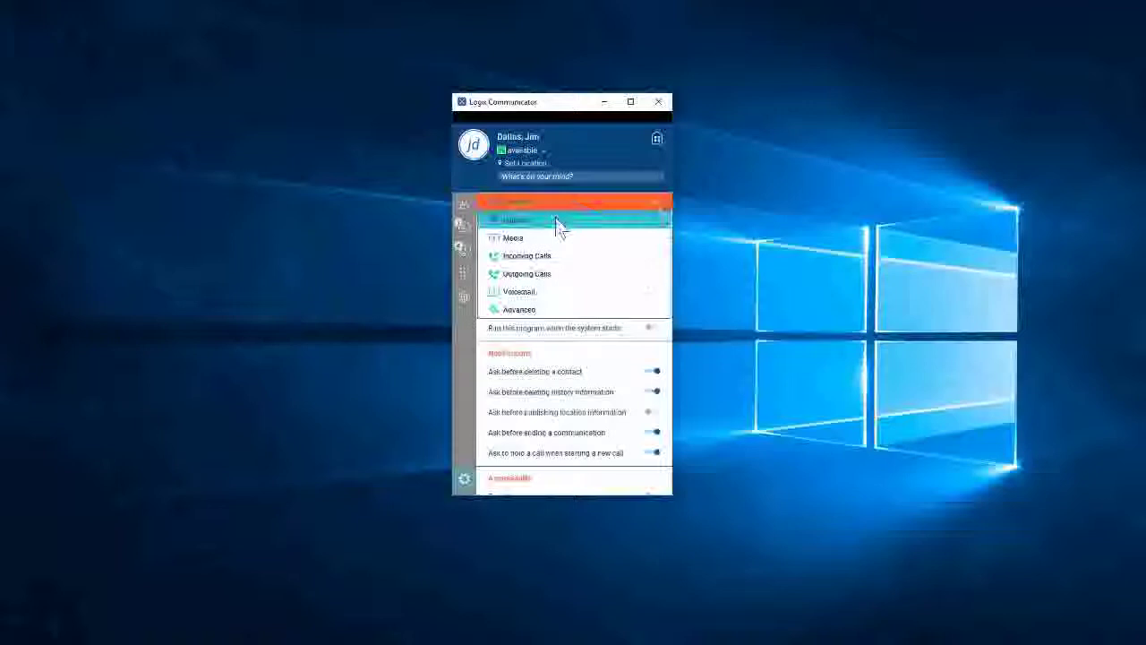
pyautogui.click(543, 312)
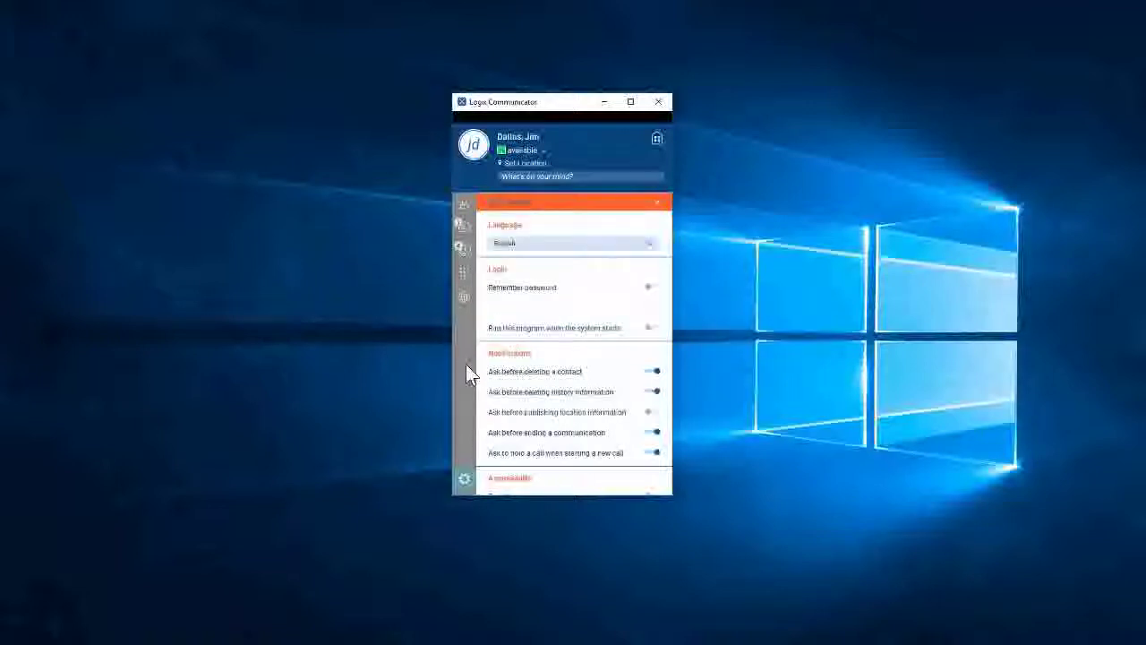
pyautogui.click(605, 102)
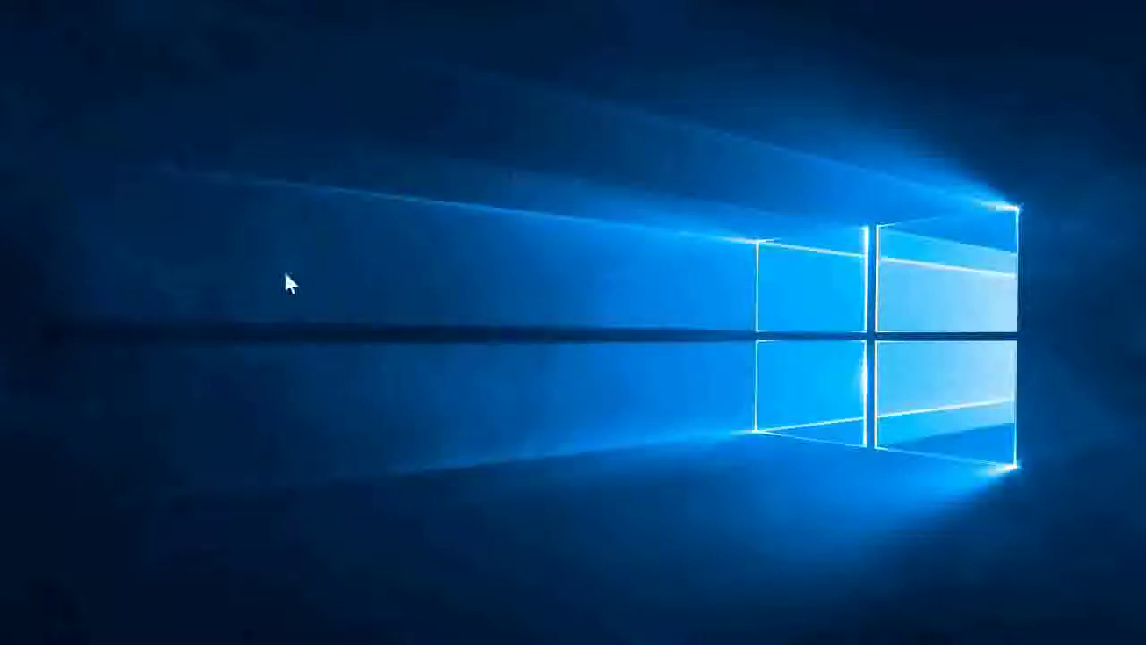